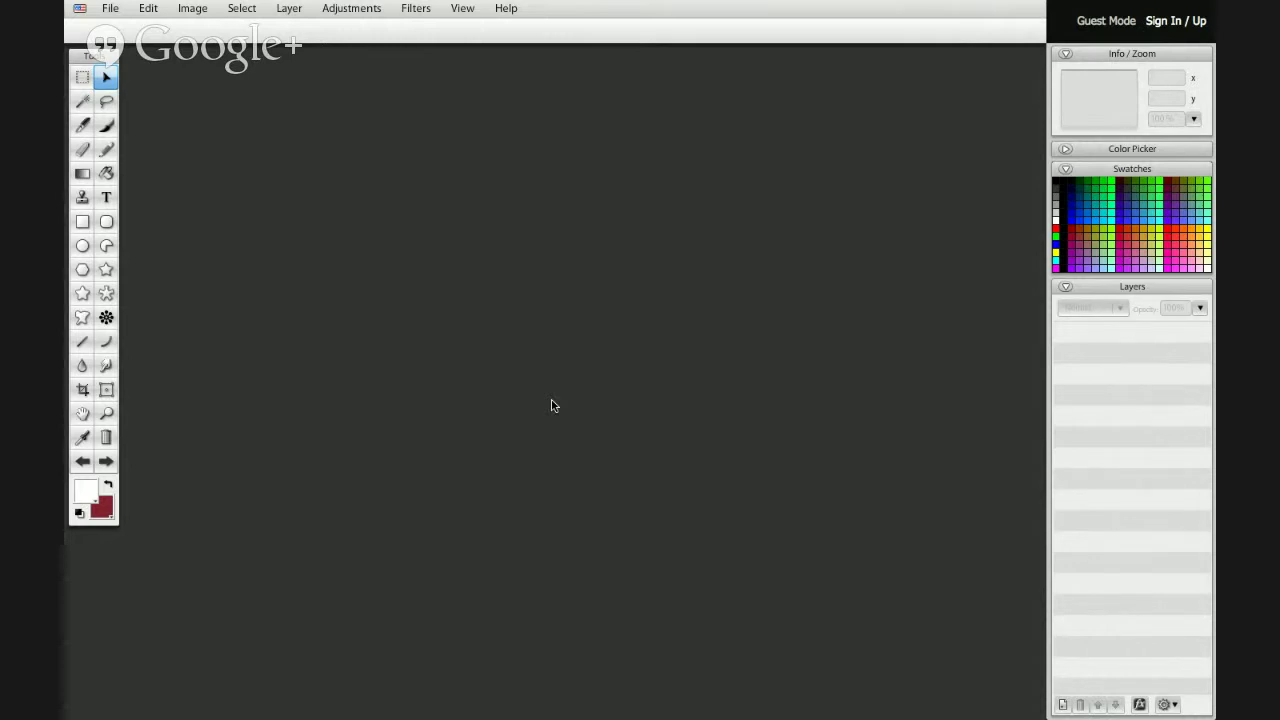
pyautogui.click(109, 9)
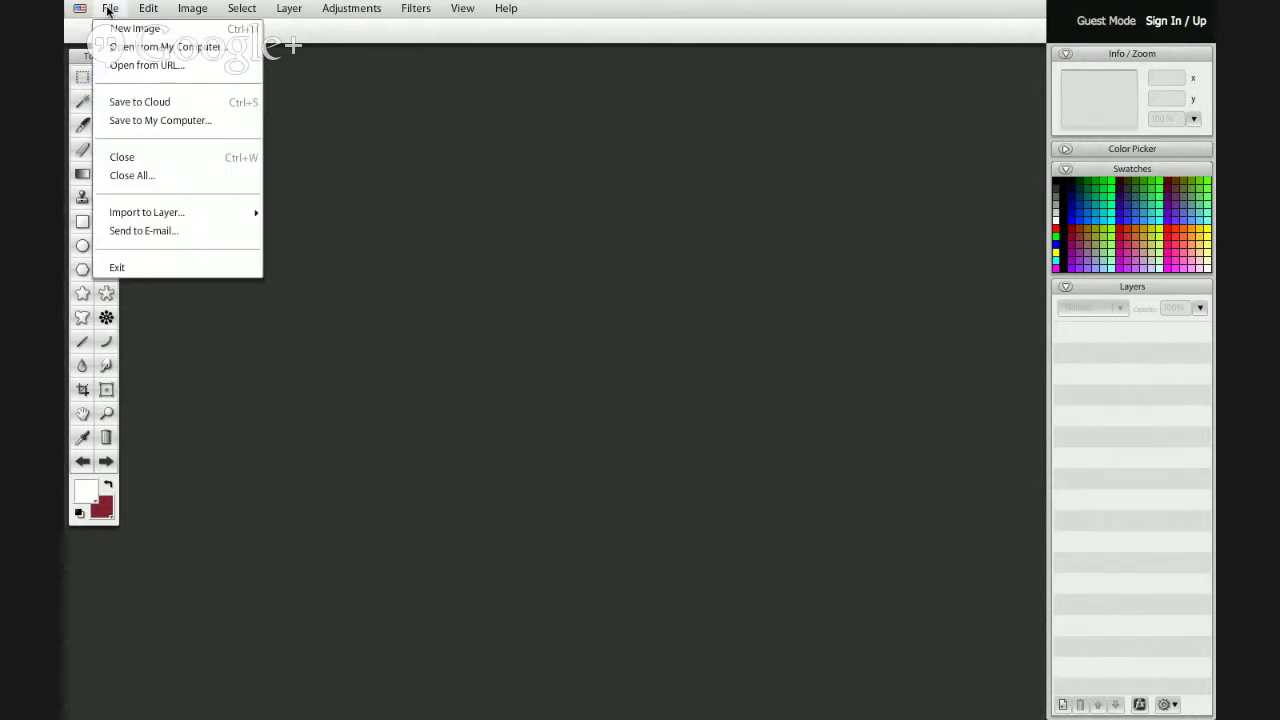
pyautogui.moveTo(160, 9)
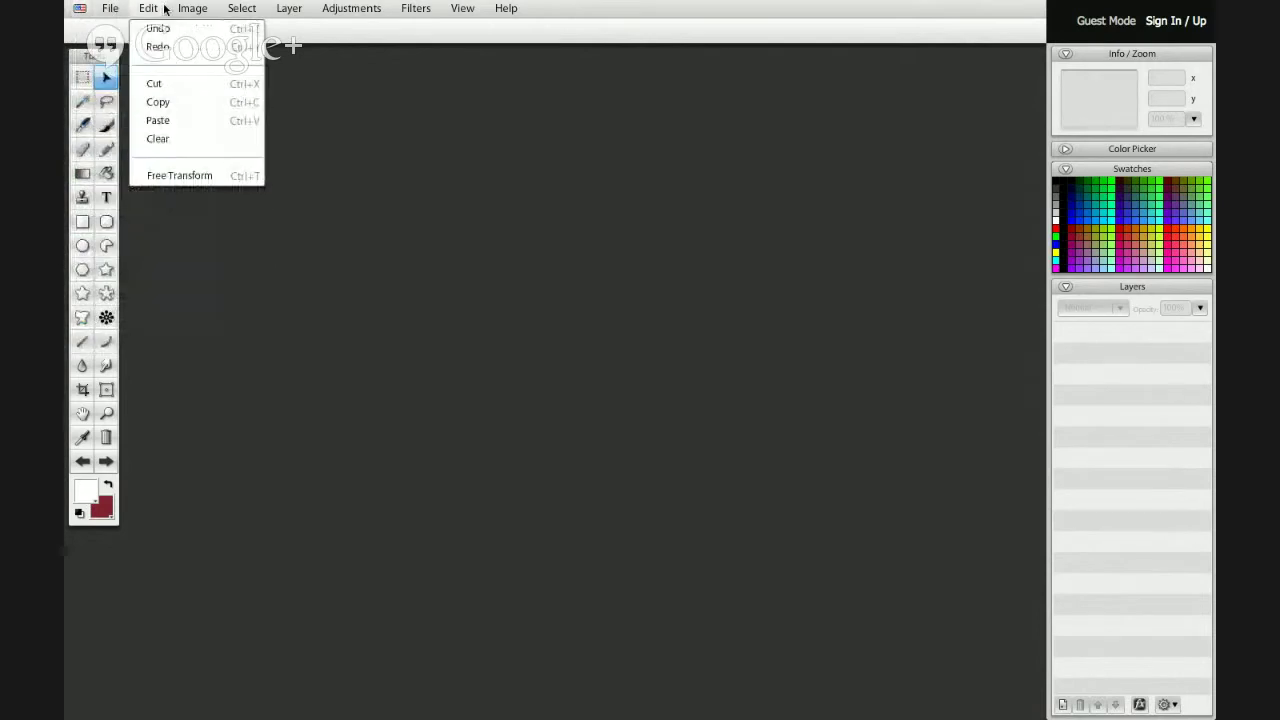
pyautogui.moveTo(242, 8)
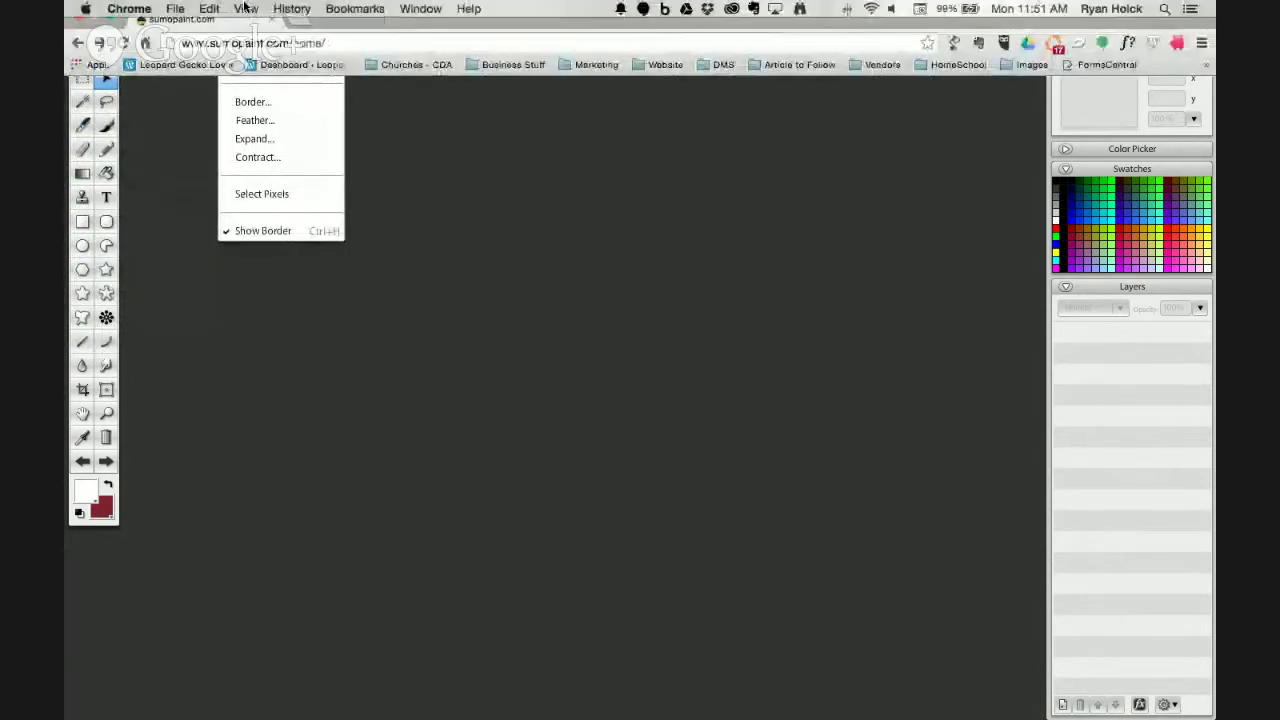
pyautogui.moveTo(192, 34)
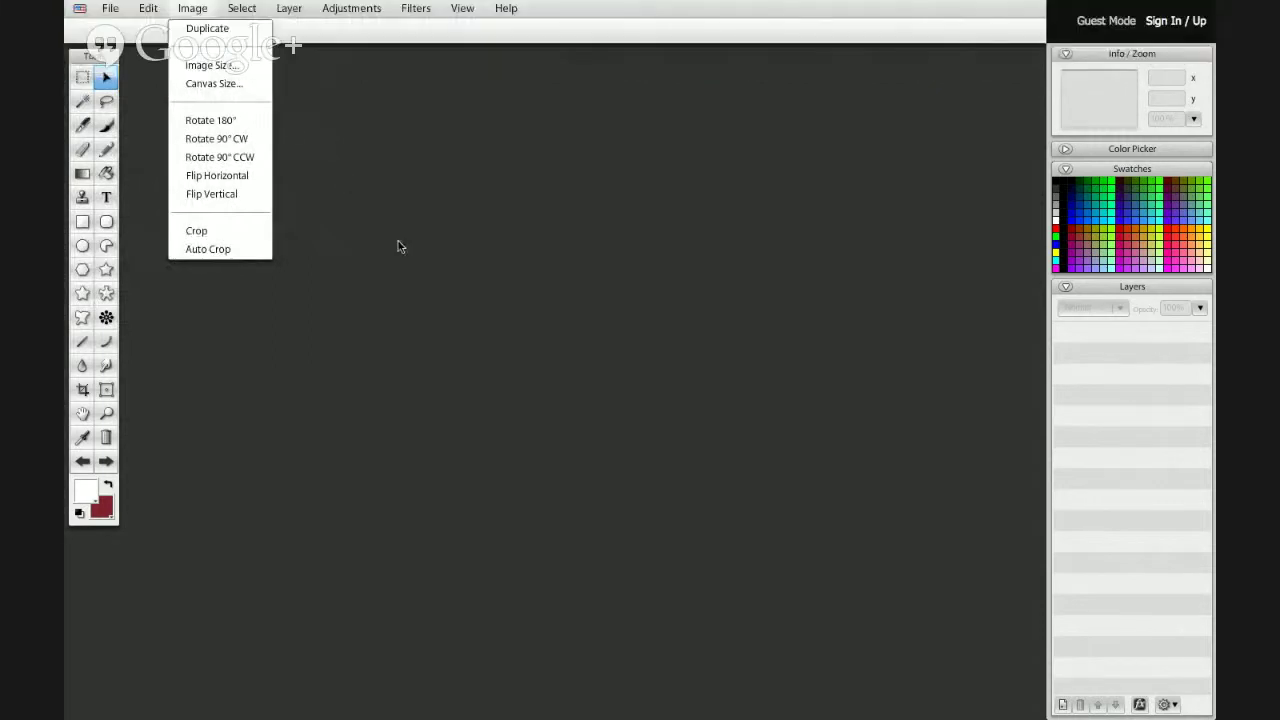
pyautogui.click(365, 242)
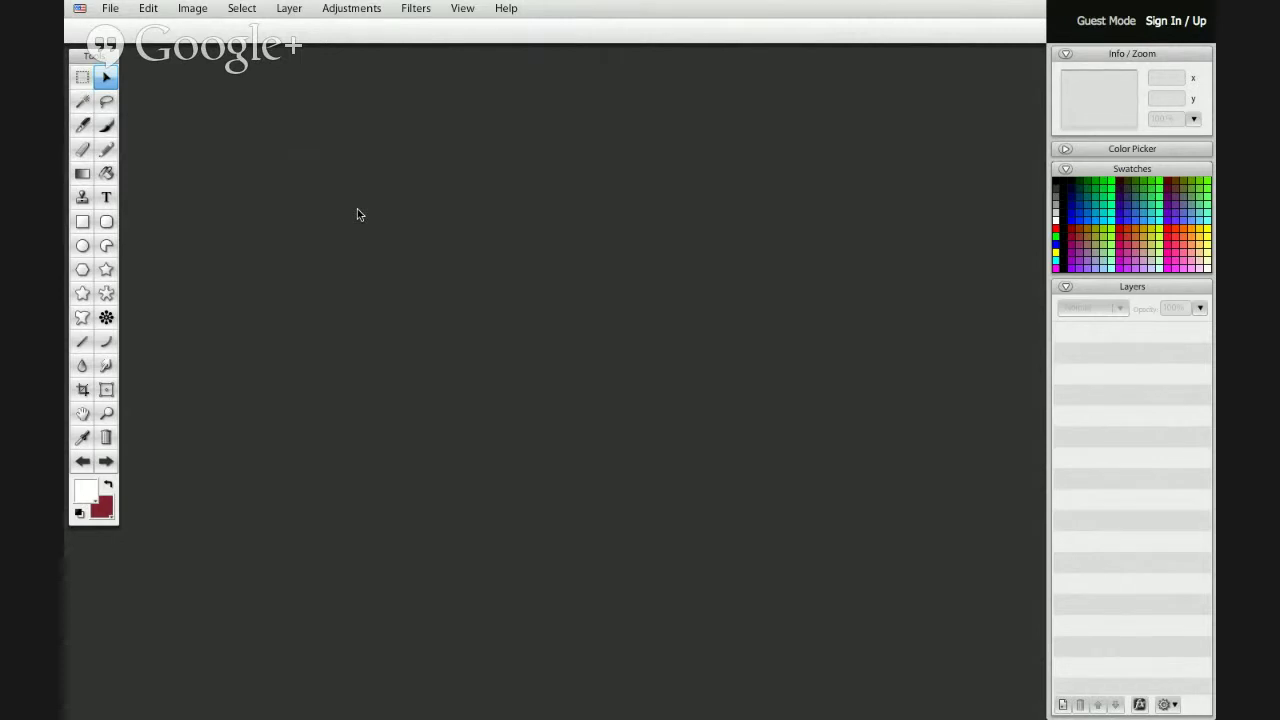
pyautogui.click(148, 9)
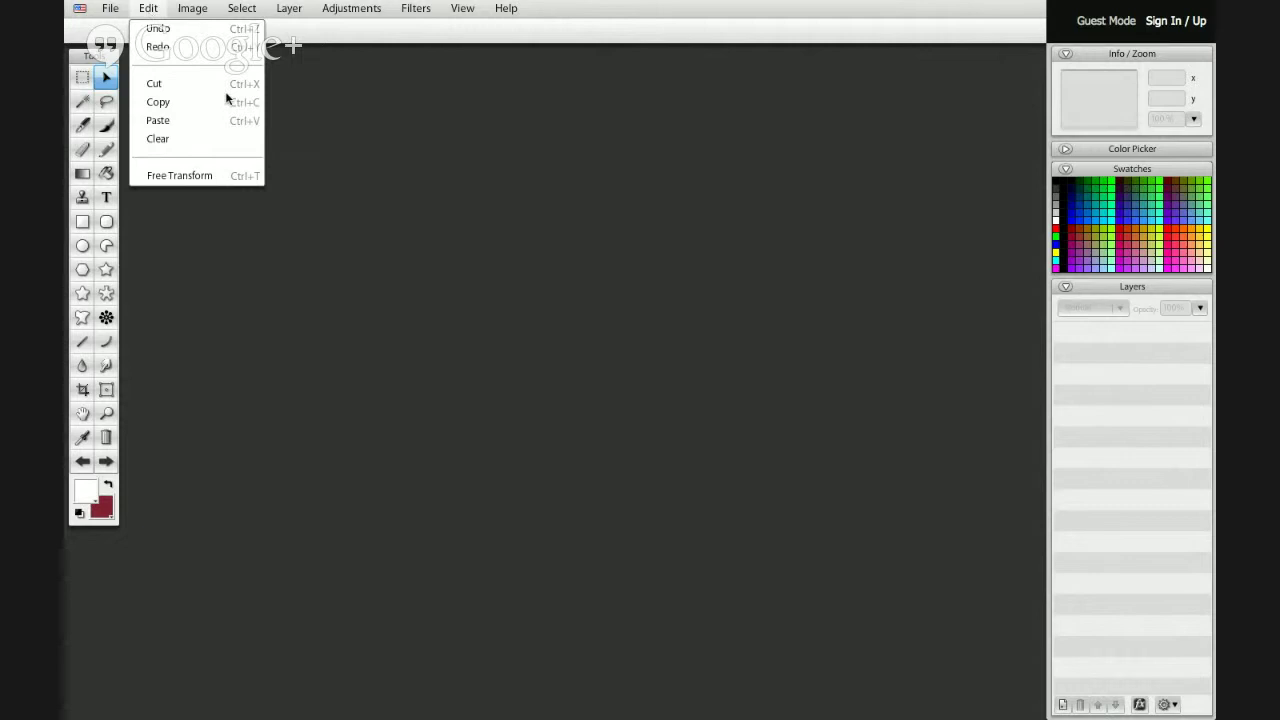
pyautogui.click(352, 170)
# - Create a new image with the 1024 x 768 preset and a white background
pyautogui.click(110, 8)
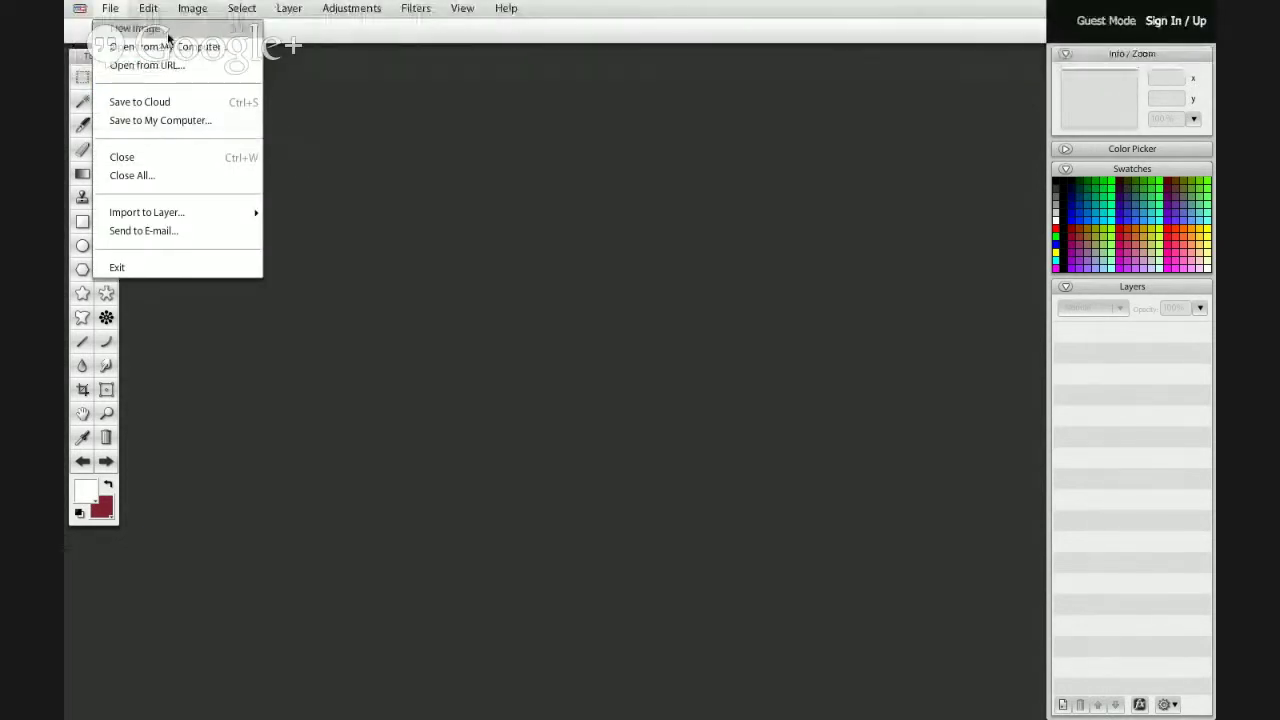
pyautogui.click(166, 30)
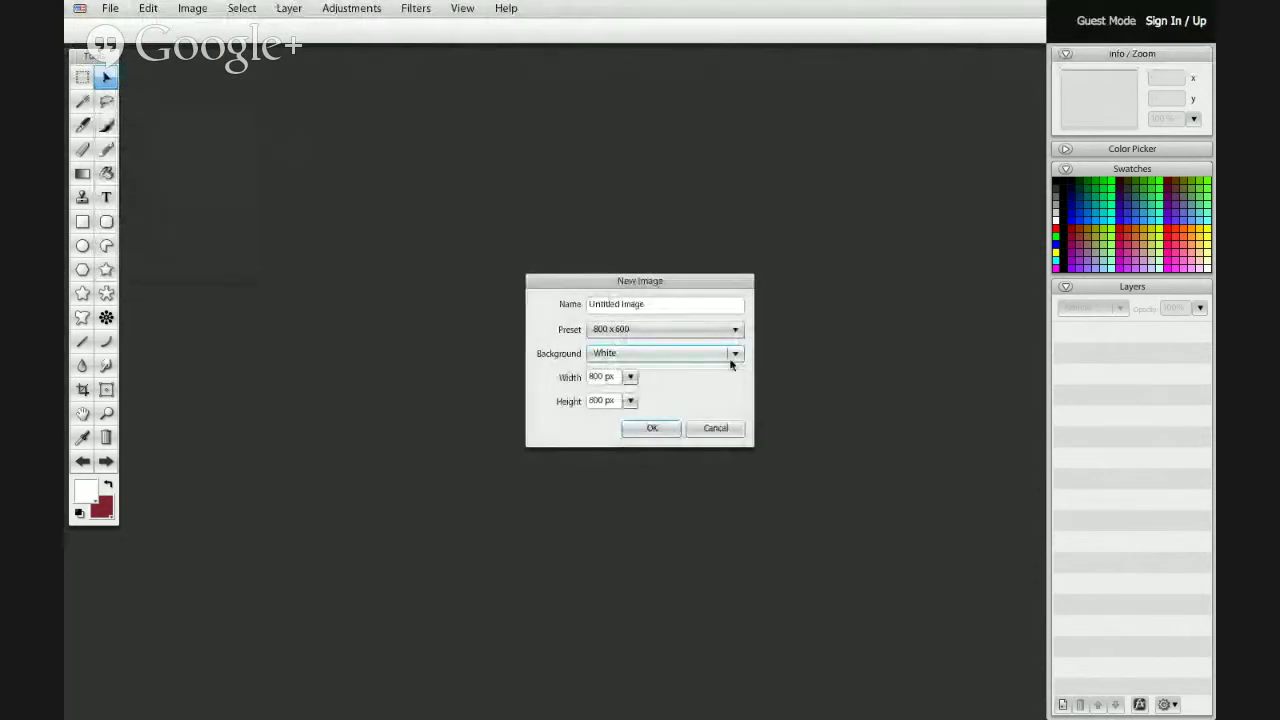
pyautogui.click(735, 331)
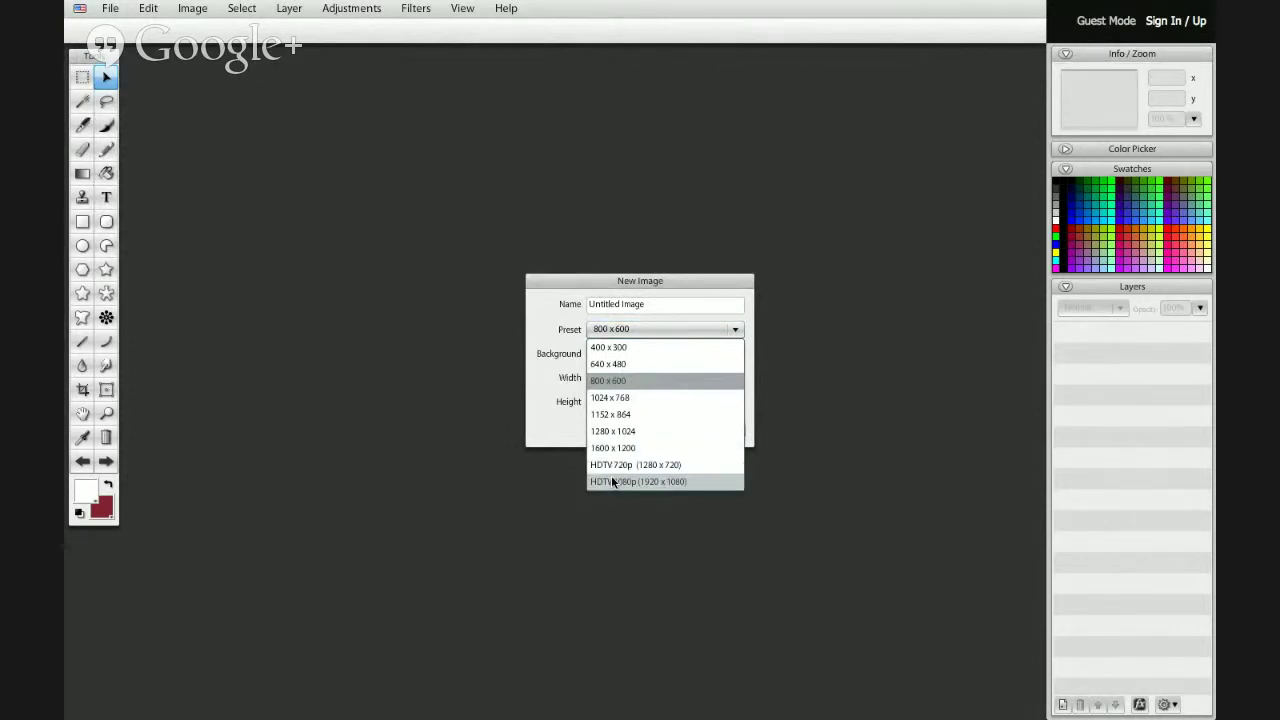
pyautogui.click(614, 399)
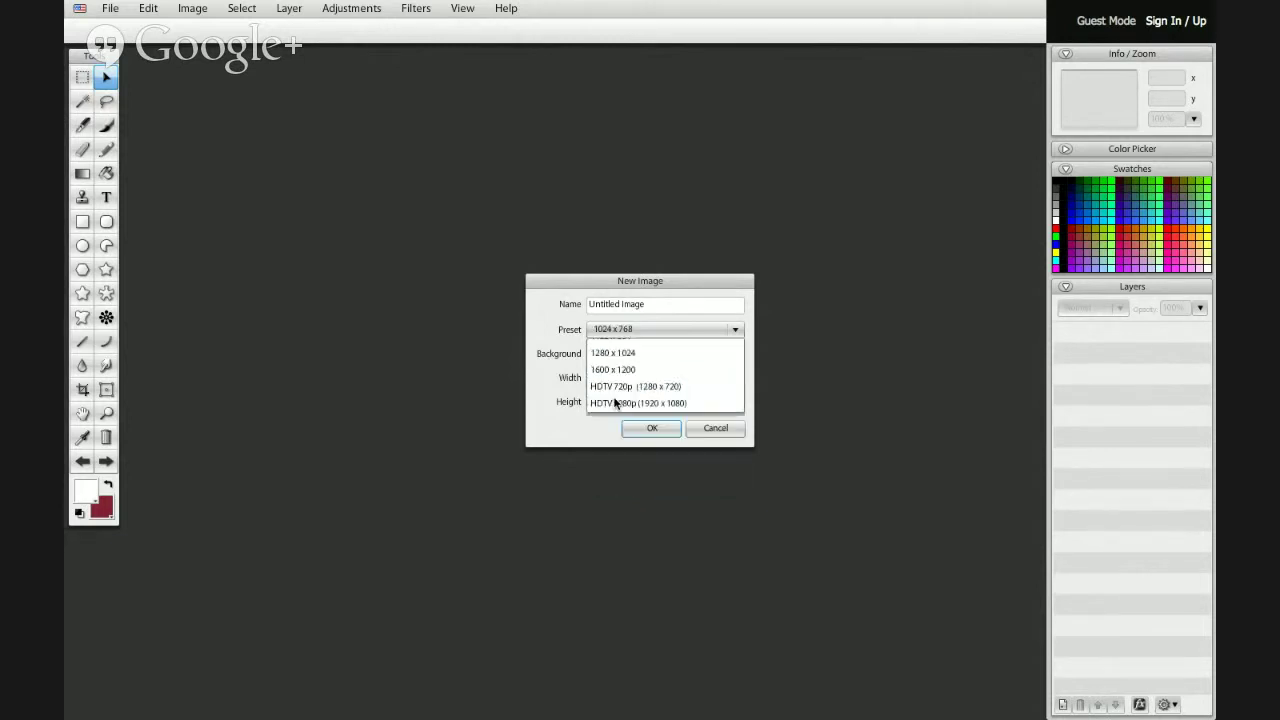
pyautogui.click(657, 430)
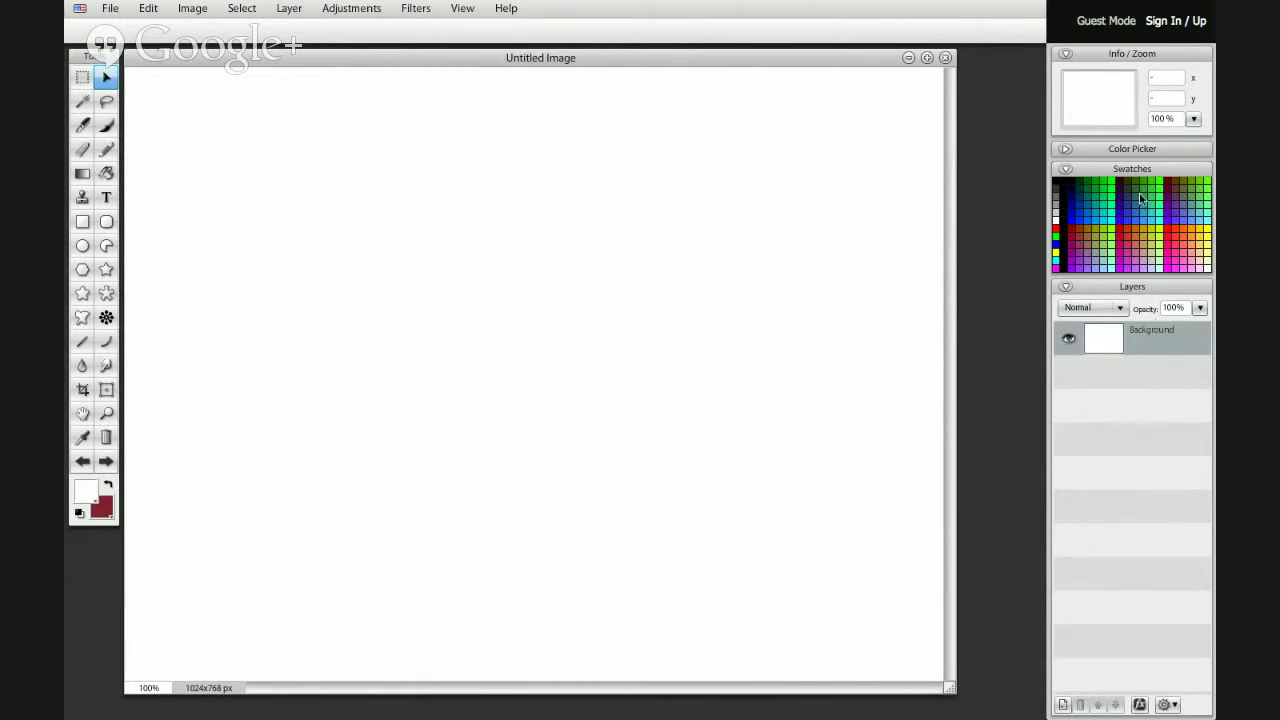
# - Glance at the Color Picker, collapse it again, and enlarge the image window so a margin surrounds the canvas
pyautogui.click(1065, 149)
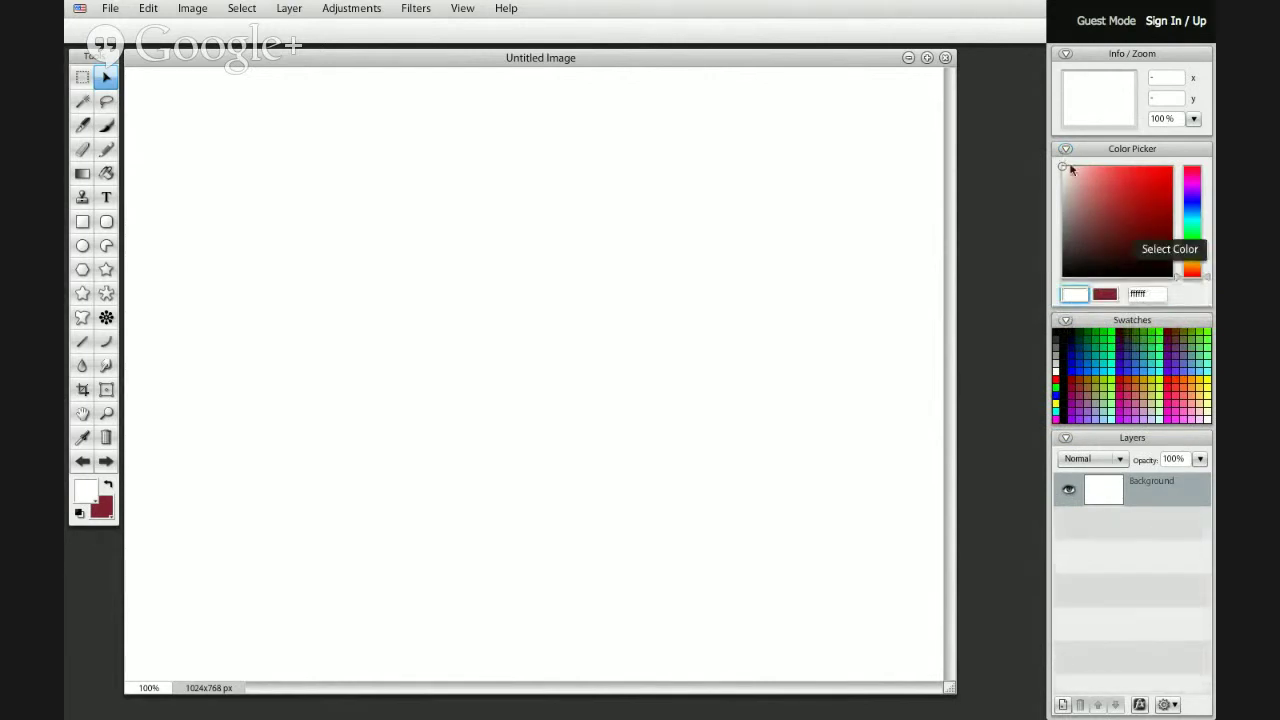
pyautogui.click(1066, 149)
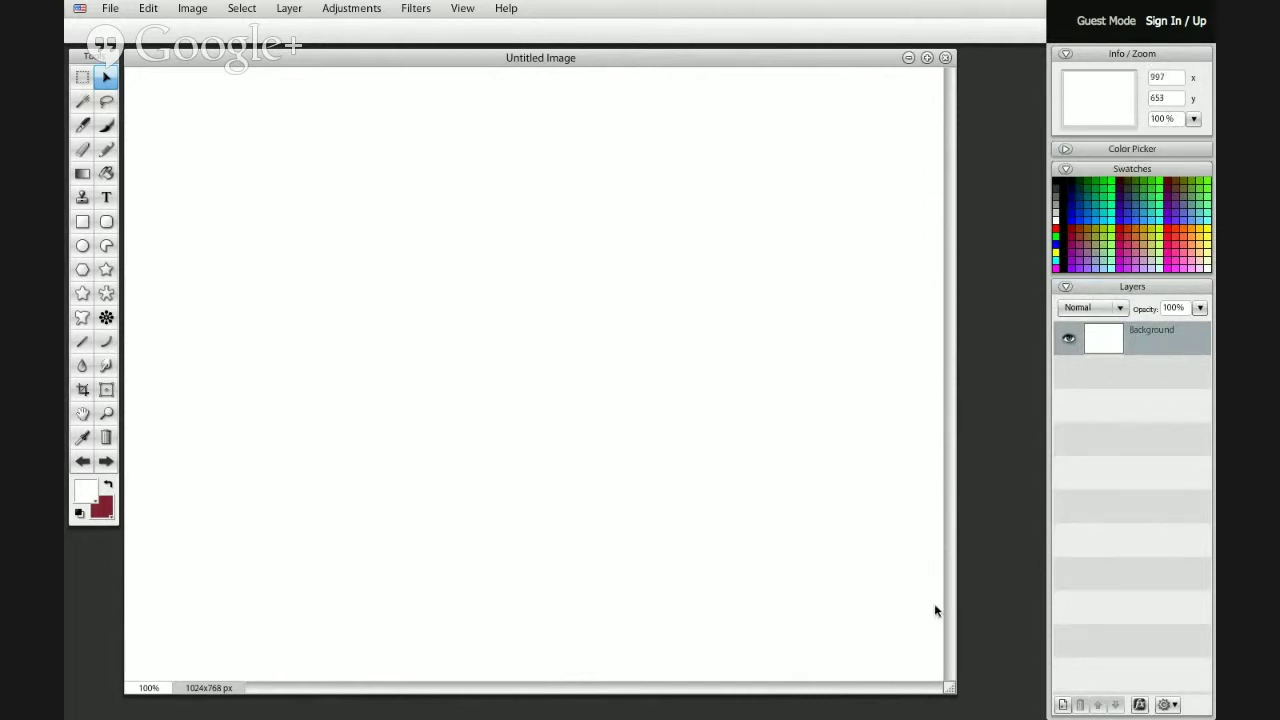
pyautogui.moveTo(950, 688); pyautogui.dragTo(1020, 716)
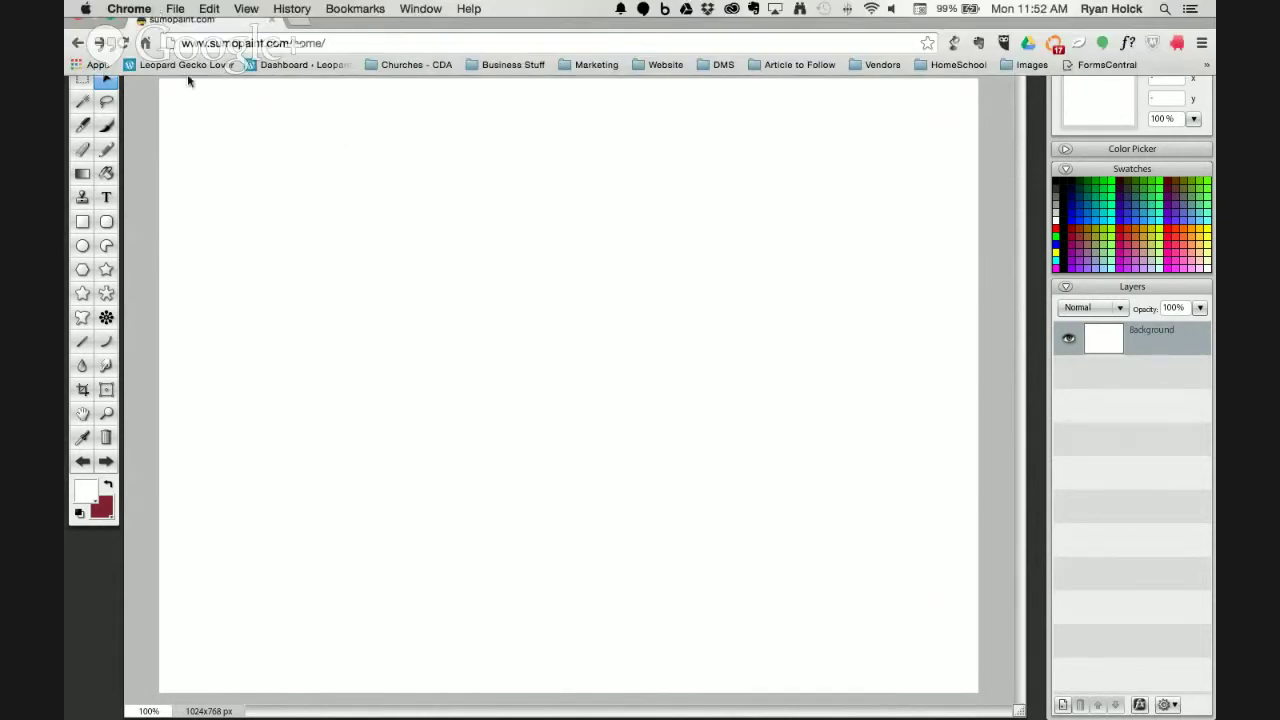
# - Import worried-girl-413690.jpg from the Downloads folder into the image as a new layer
pyautogui.click(150, 9)
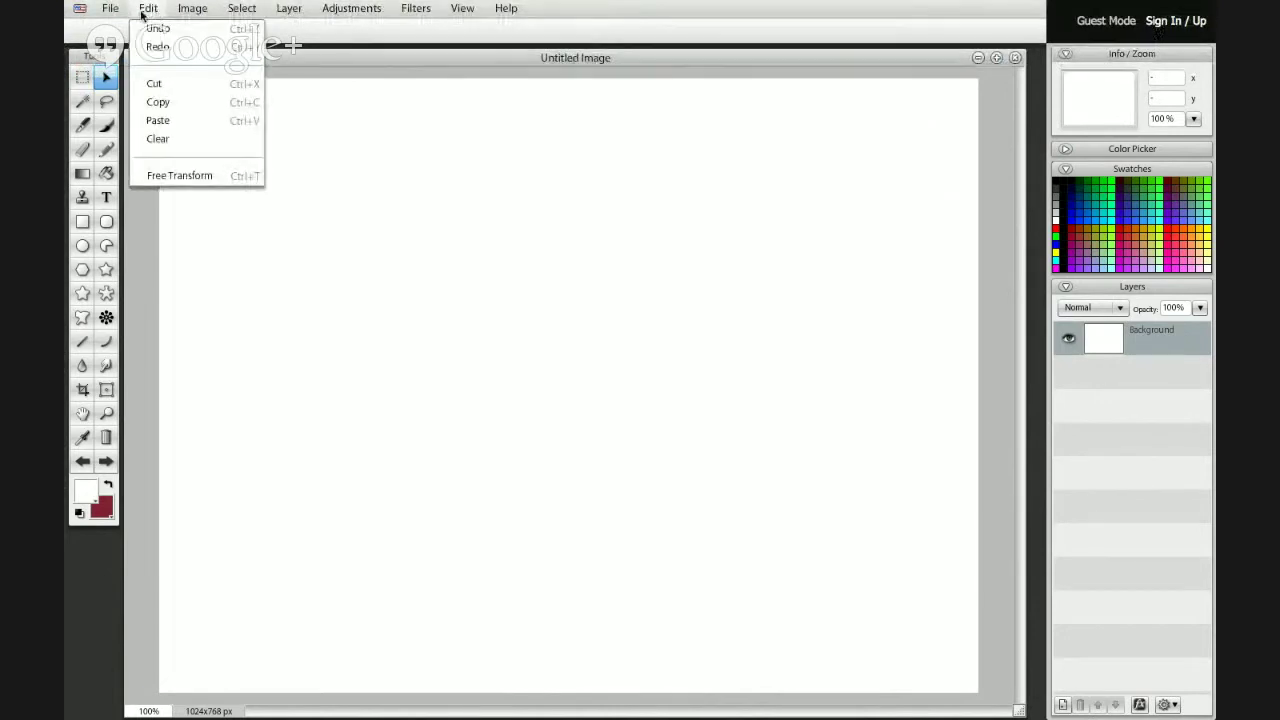
pyautogui.moveTo(112, 10)
pyautogui.moveTo(162, 213)
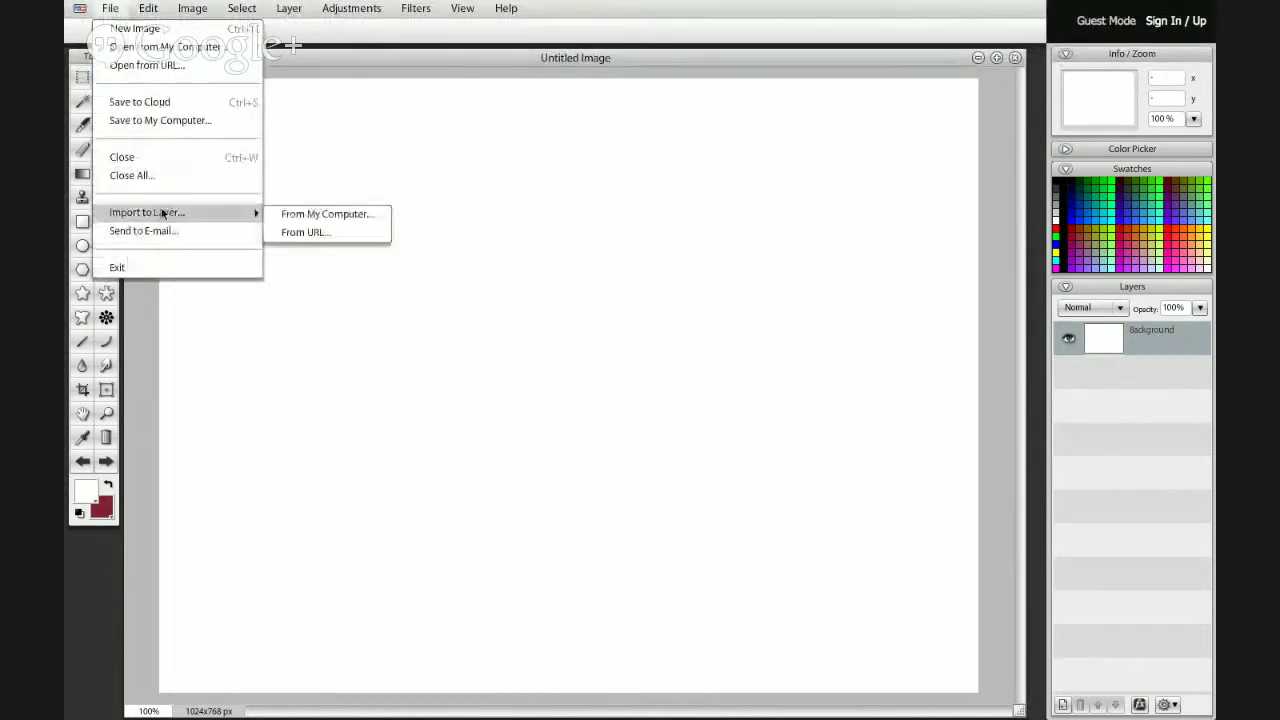
pyautogui.click(305, 216)
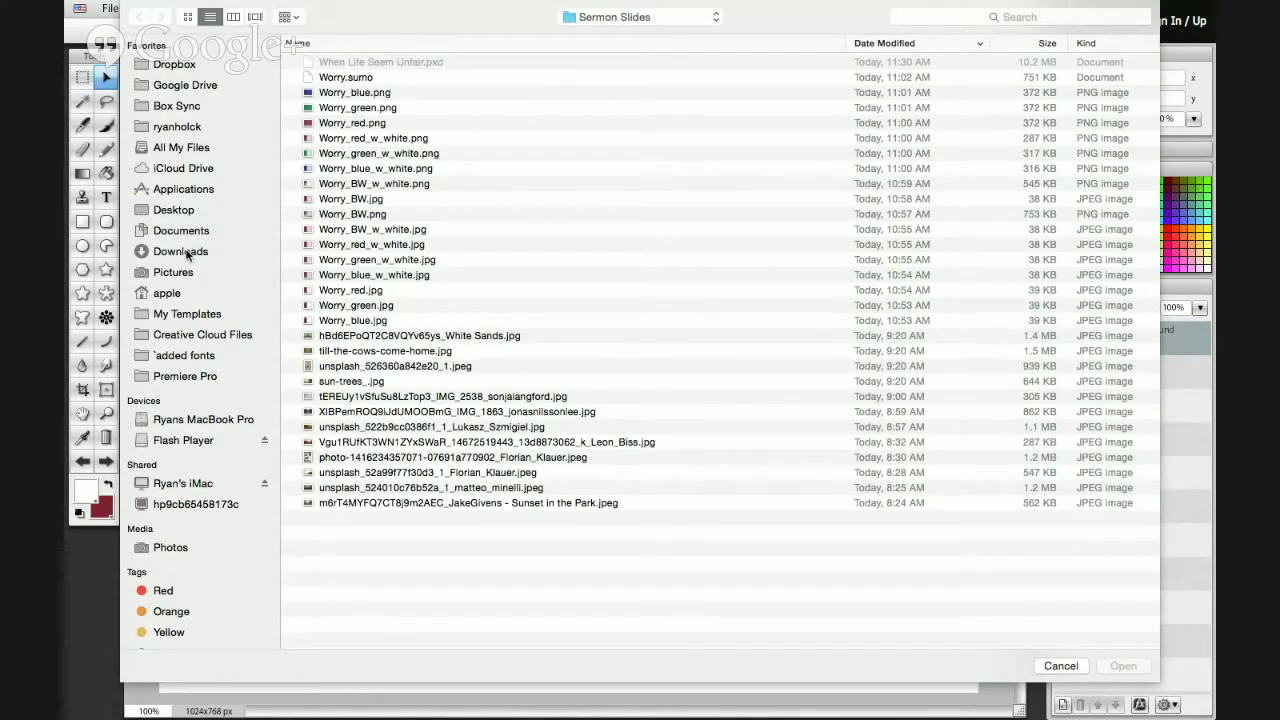
pyautogui.click(180, 251)
pyautogui.click(391, 77)
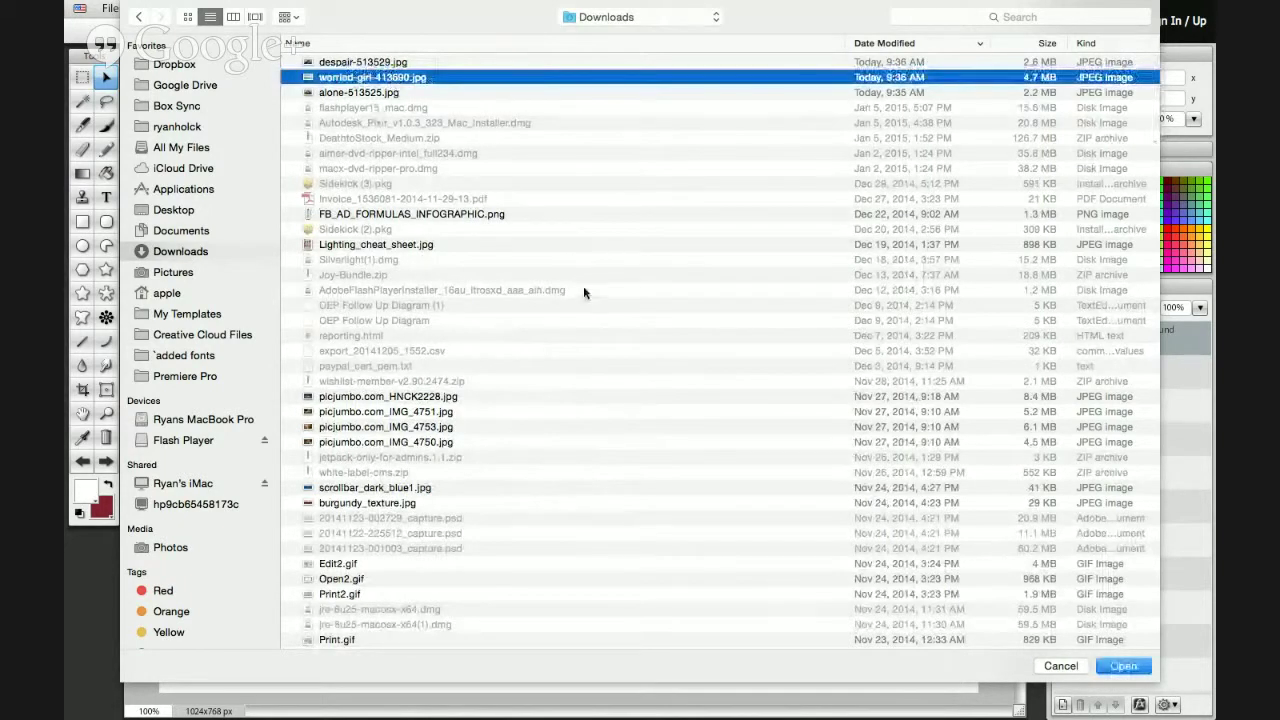
pyautogui.click(1123, 666)
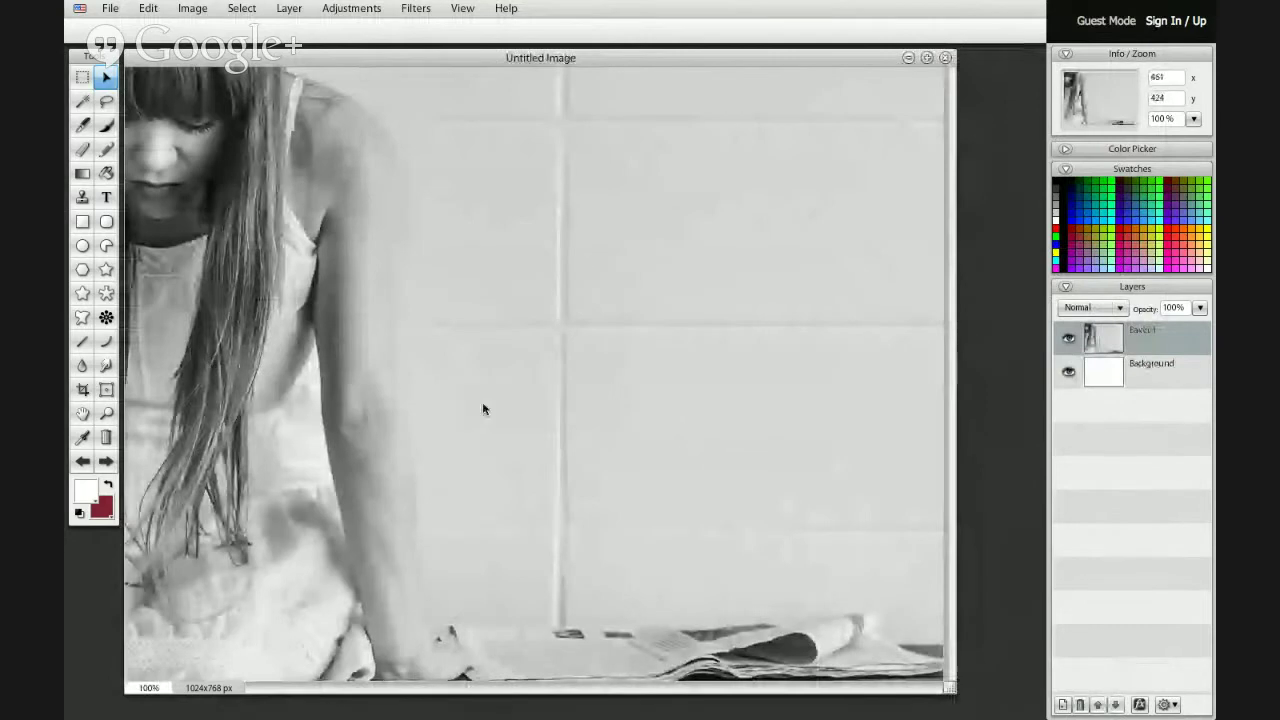
# - Reposition the imported photo so the girl's face and hair fill the canvas's left side, and enlarge the image window around the canvas
pyautogui.moveTo(436, 430); pyautogui.dragTo(558, 458)
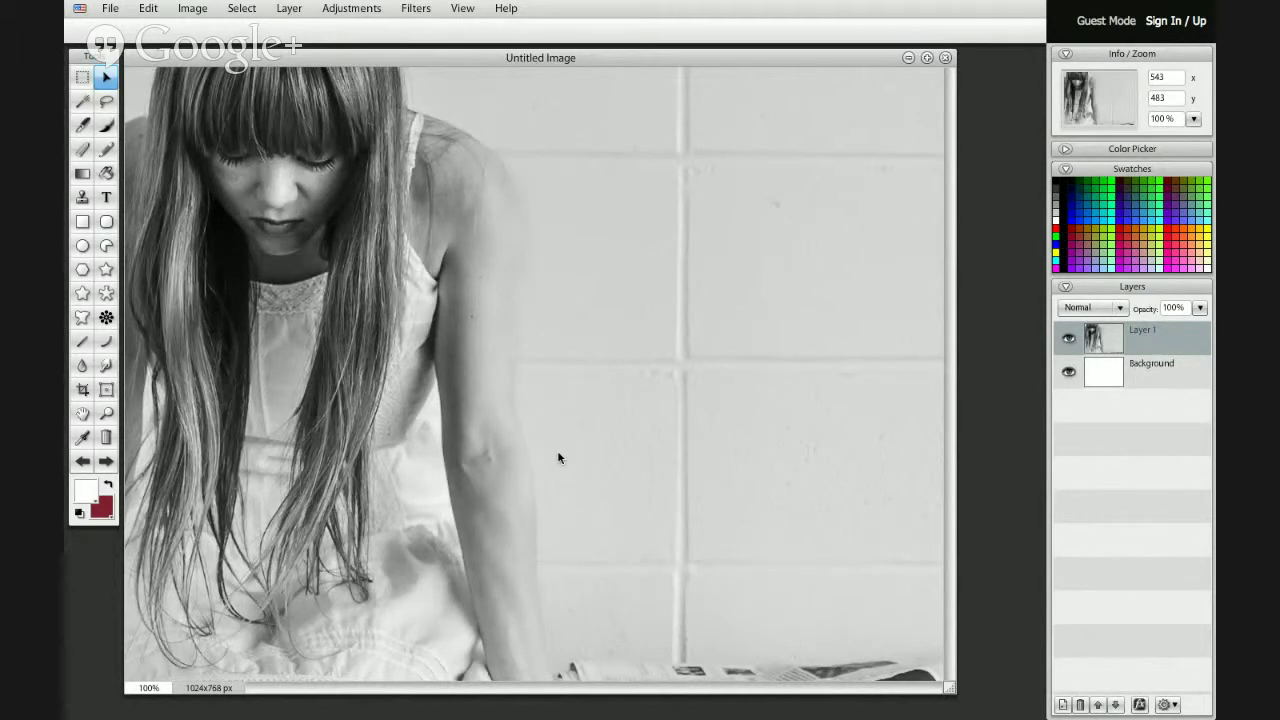
pyautogui.moveTo(950, 688); pyautogui.dragTo(1027, 711)
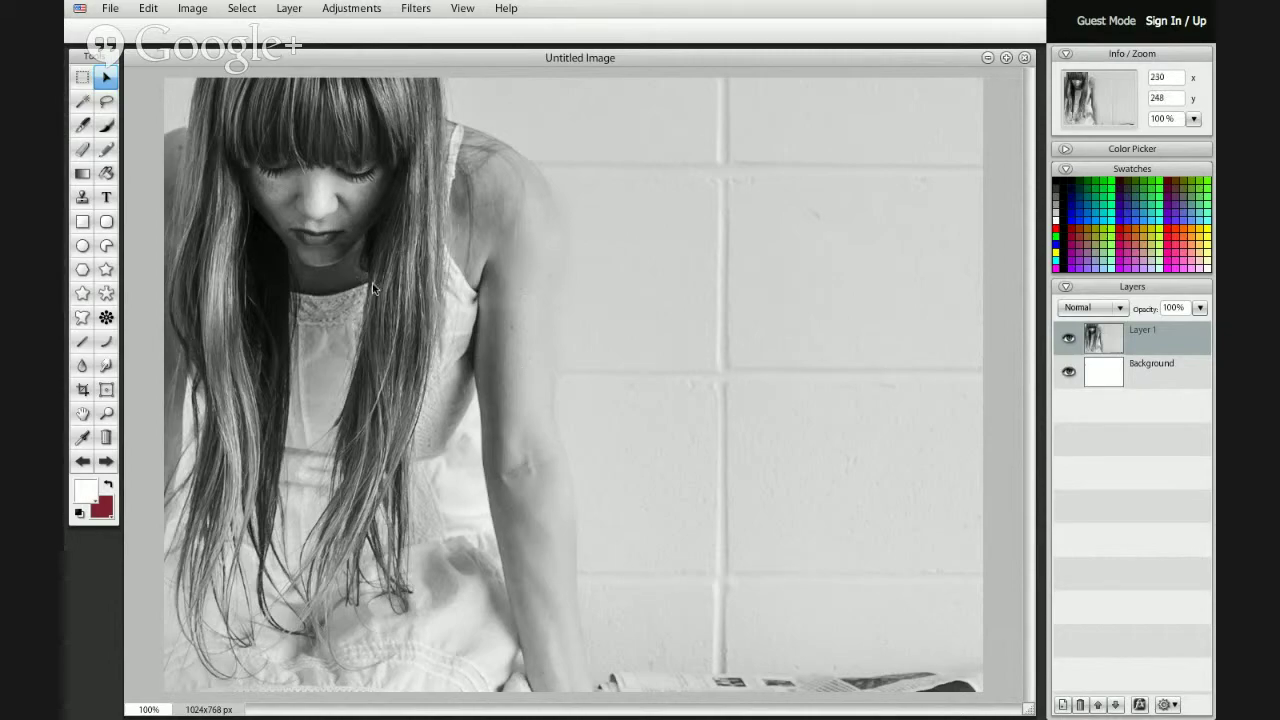
pyautogui.moveTo(372, 283)
pyautogui.mouseDown()
pyautogui.moveTo(1016, 377)
pyautogui.moveTo(823, 312)
pyautogui.moveTo(387, 118)
pyautogui.moveTo(865, 658)
pyautogui.moveTo(1120, 715)
pyautogui.moveTo(1035, 719)
pyautogui.moveTo(483, 337)
pyautogui.moveTo(374, 277)
pyautogui.moveTo(345, 195)
pyautogui.moveTo(372, 276)
pyautogui.moveTo(364, 268)
pyautogui.mouseUp()
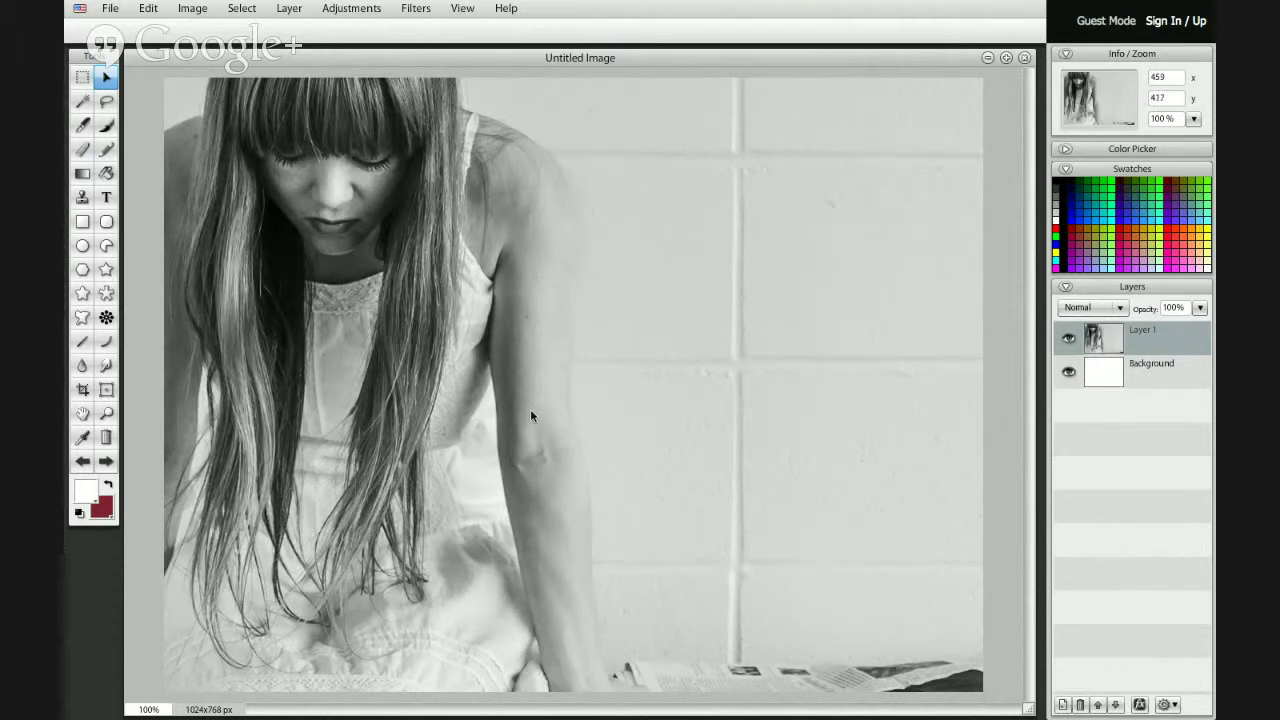
pyautogui.moveTo(464, 400); pyautogui.dragTo(453, 405)
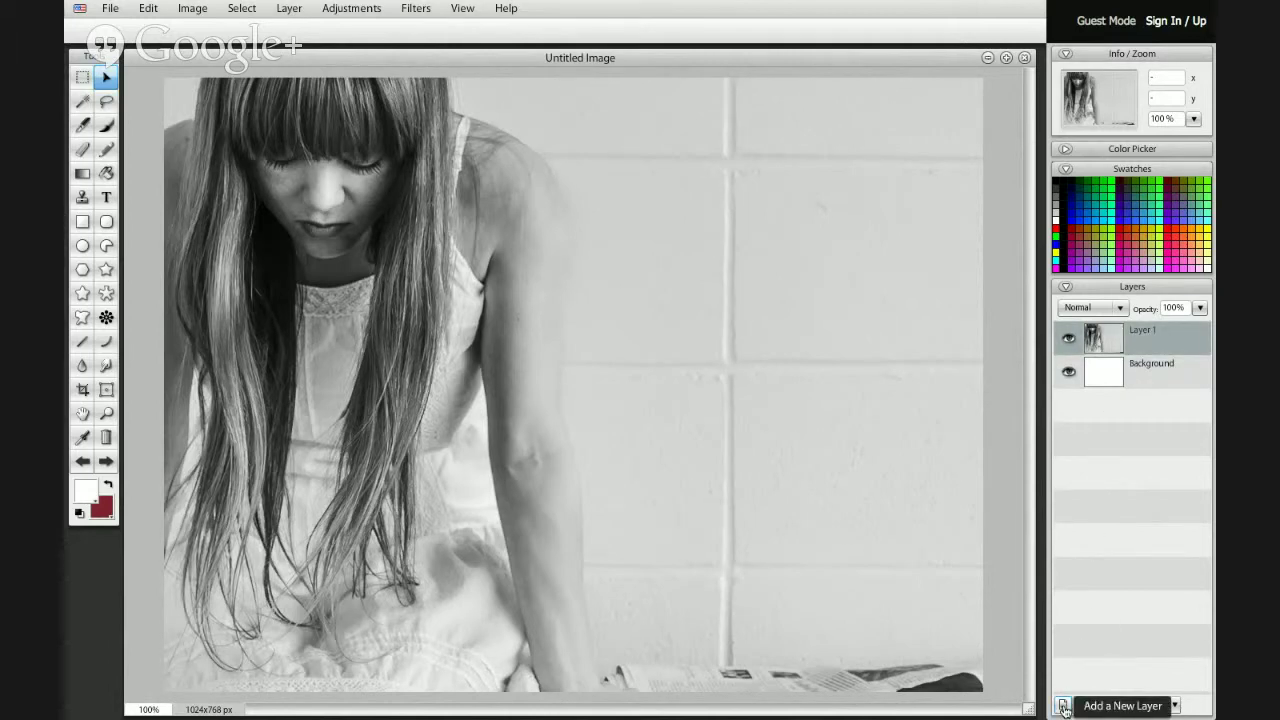
# - Add a new empty layer above the photo layer and leave it active, keeping the photo layer's name
pyautogui.click(1064, 705)
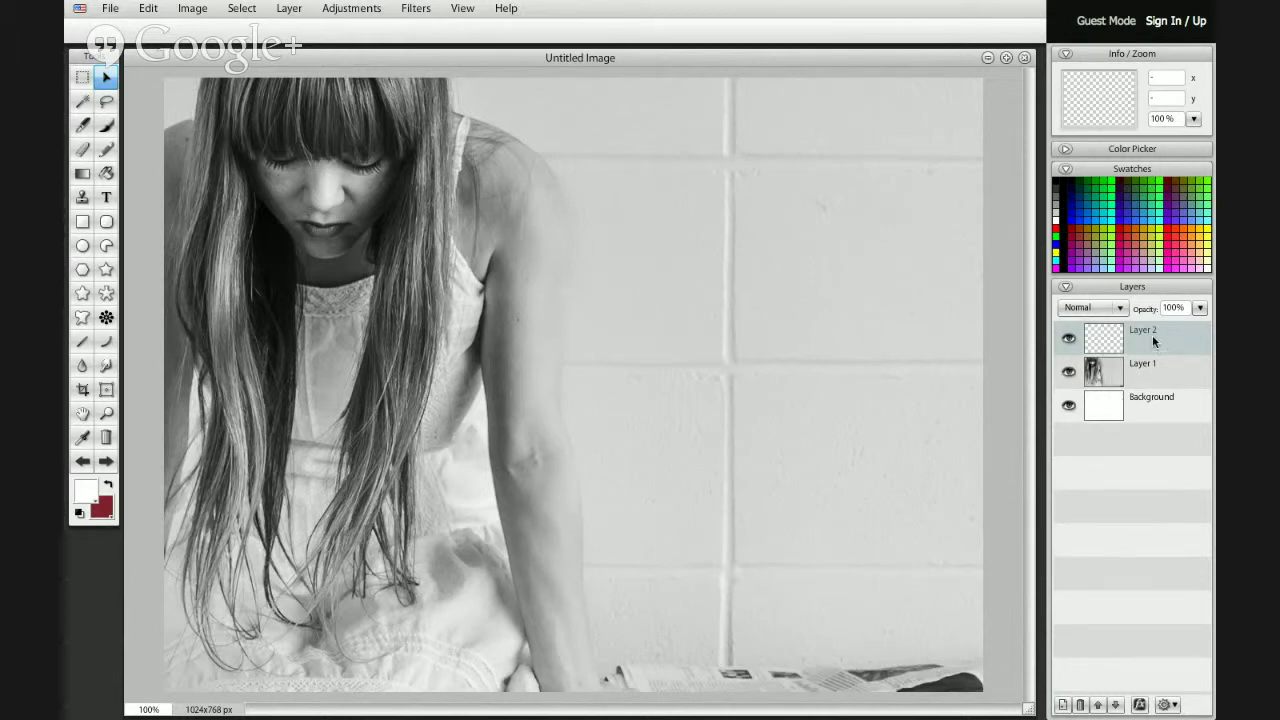
pyautogui.doubleClick(1164, 372)
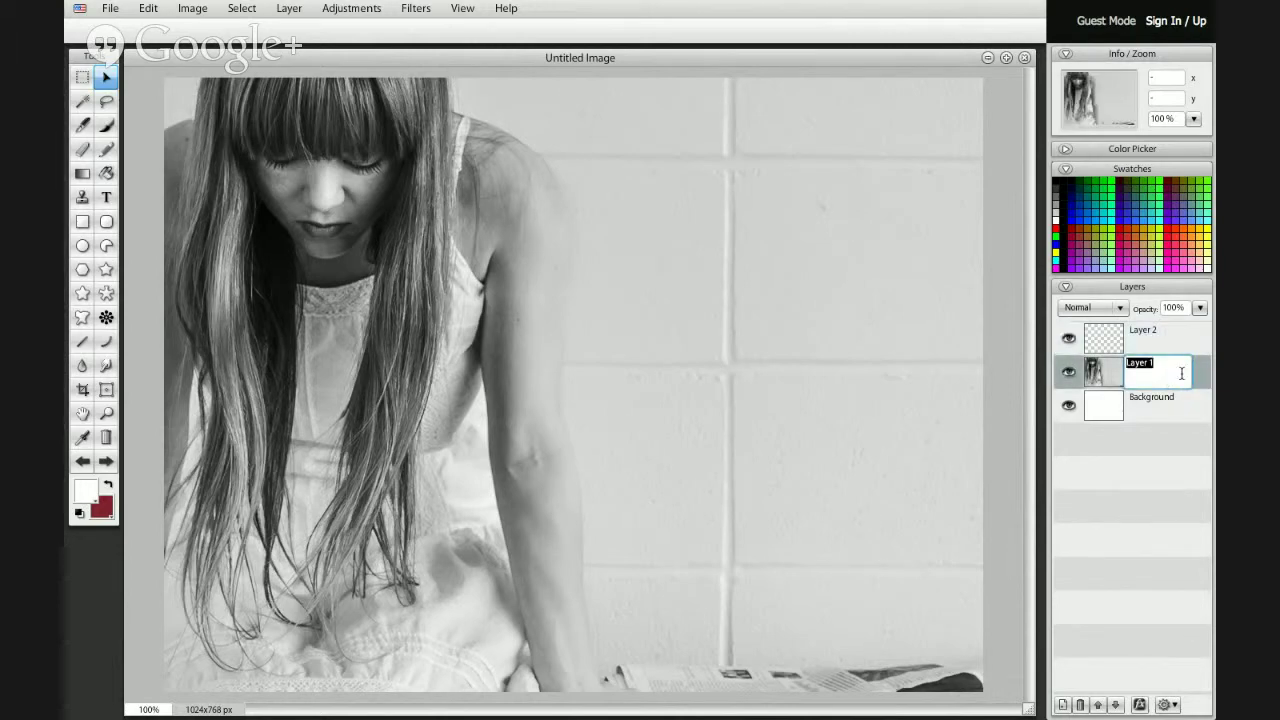
pyautogui.click(1203, 342)
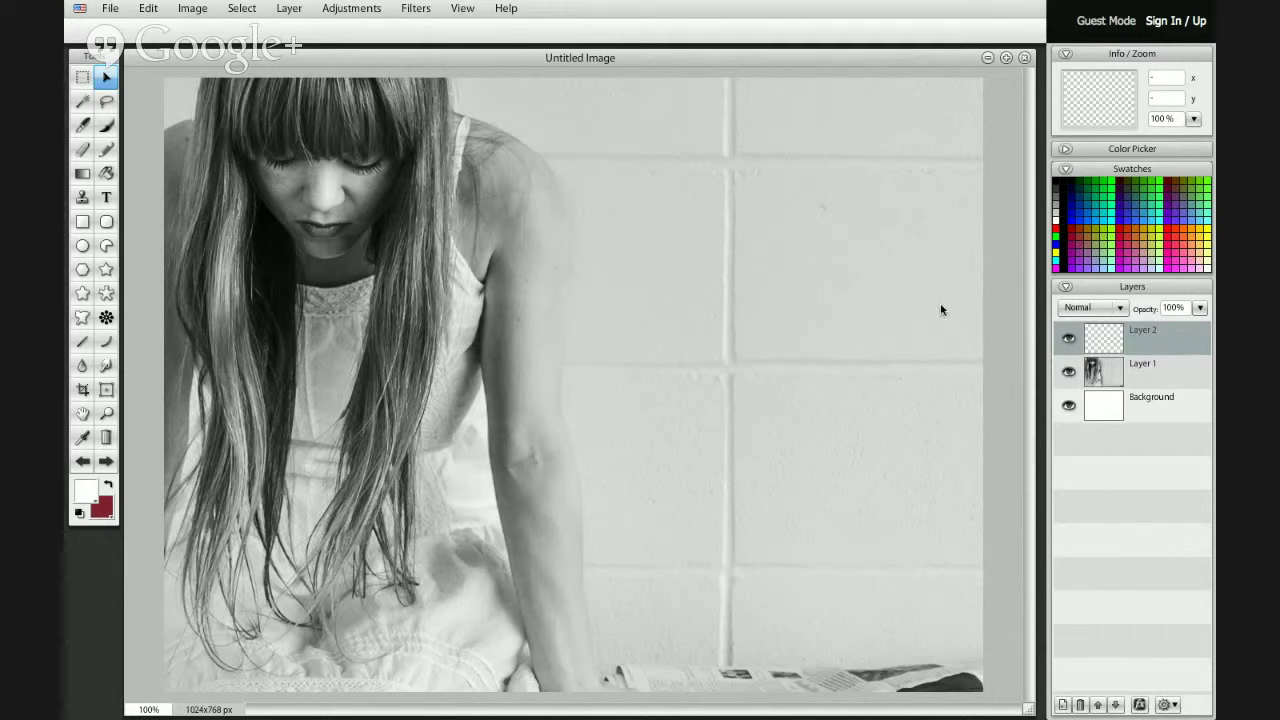
# - Try a rectangular selection over the photo's upper-left area, and replace it with a selection of the entire canvas
pyautogui.click(83, 82)
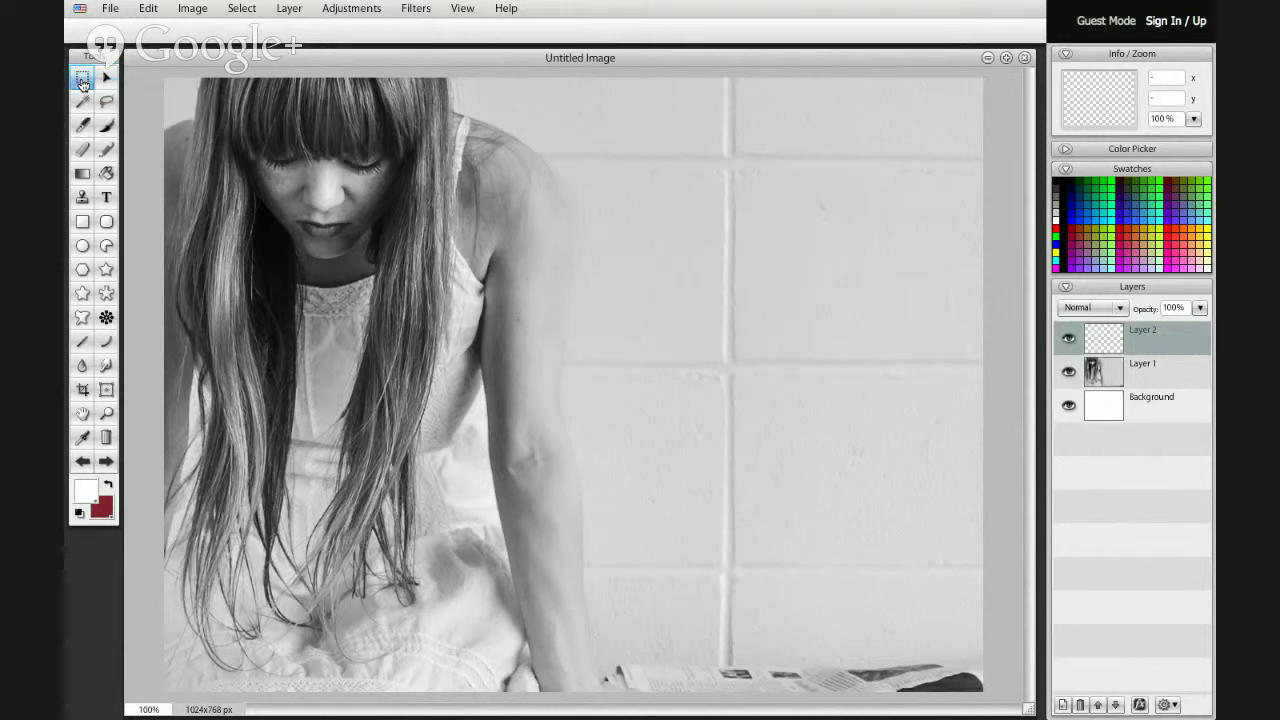
pyautogui.moveTo(316, 183); pyautogui.dragTo(320, 185)
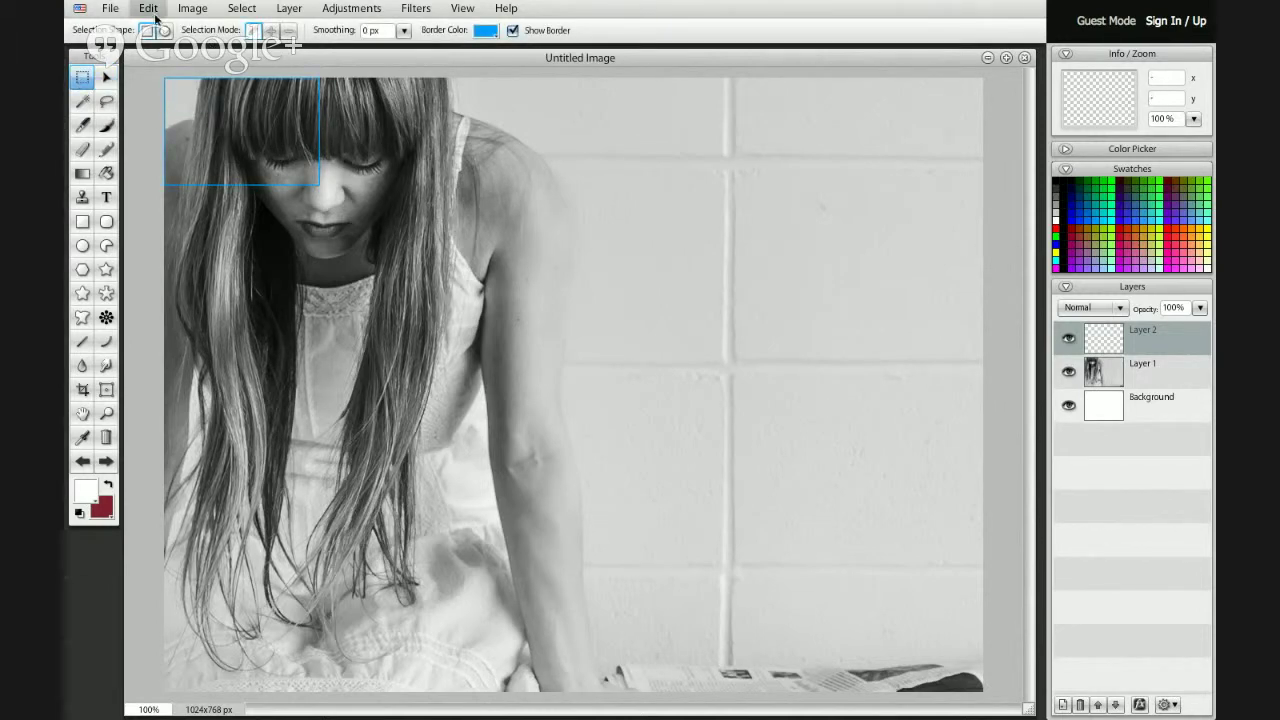
pyautogui.click(112, 10)
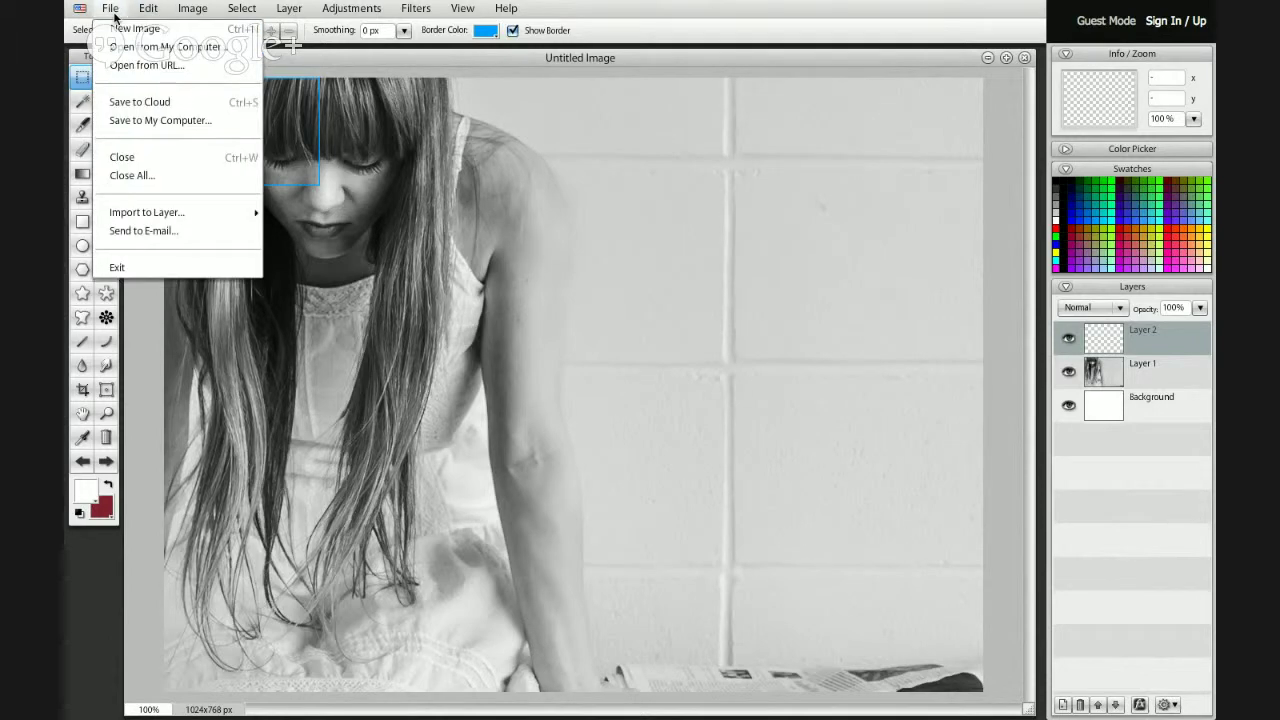
pyautogui.click(145, 10)
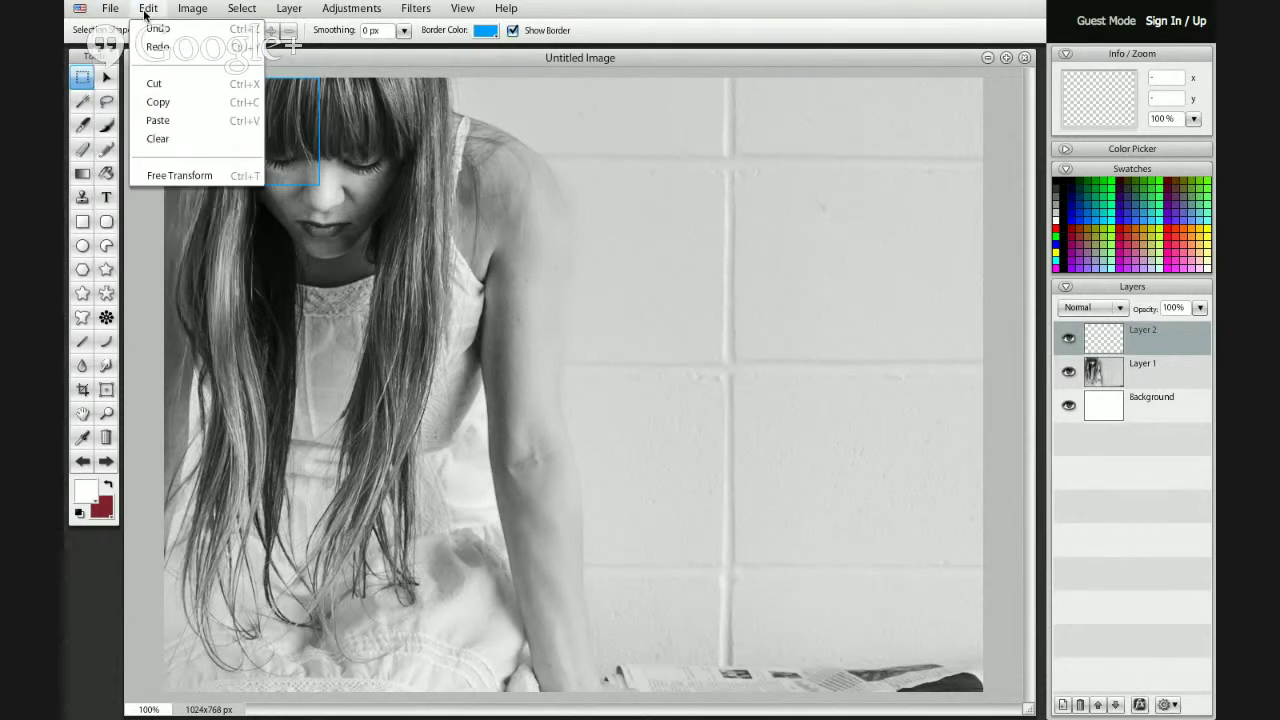
pyautogui.moveTo(231, 10)
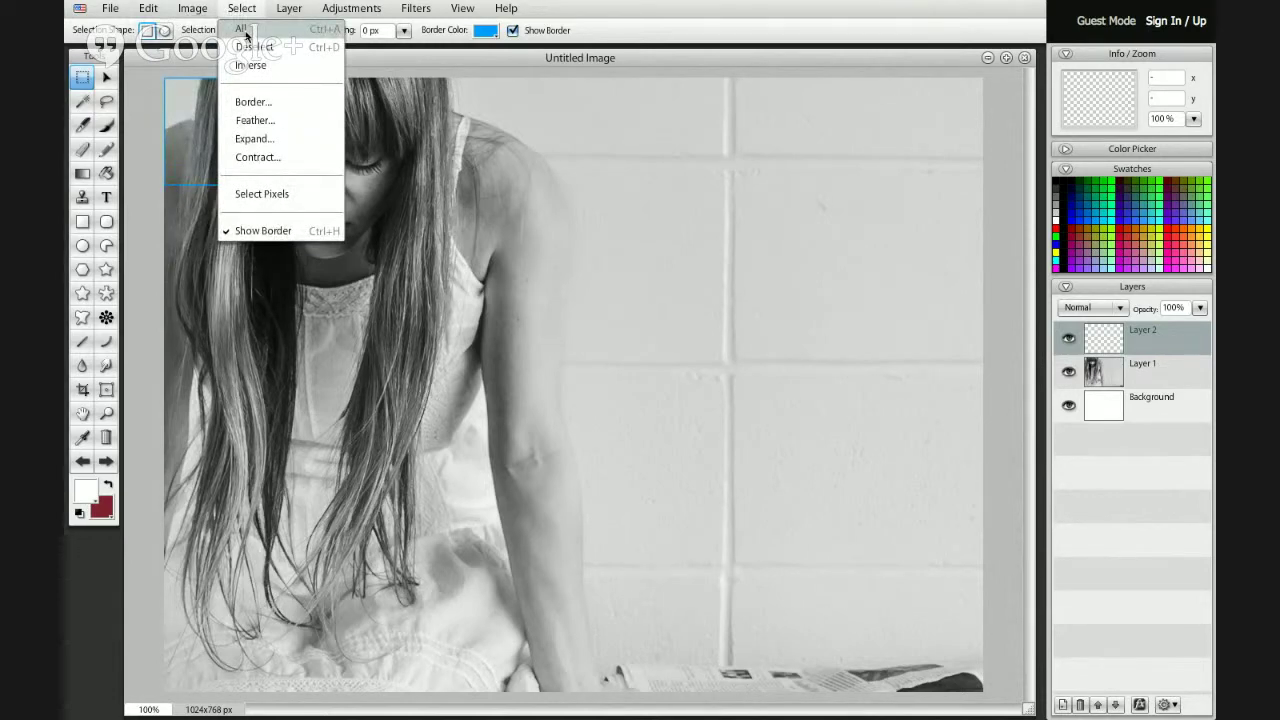
pyautogui.click(245, 31)
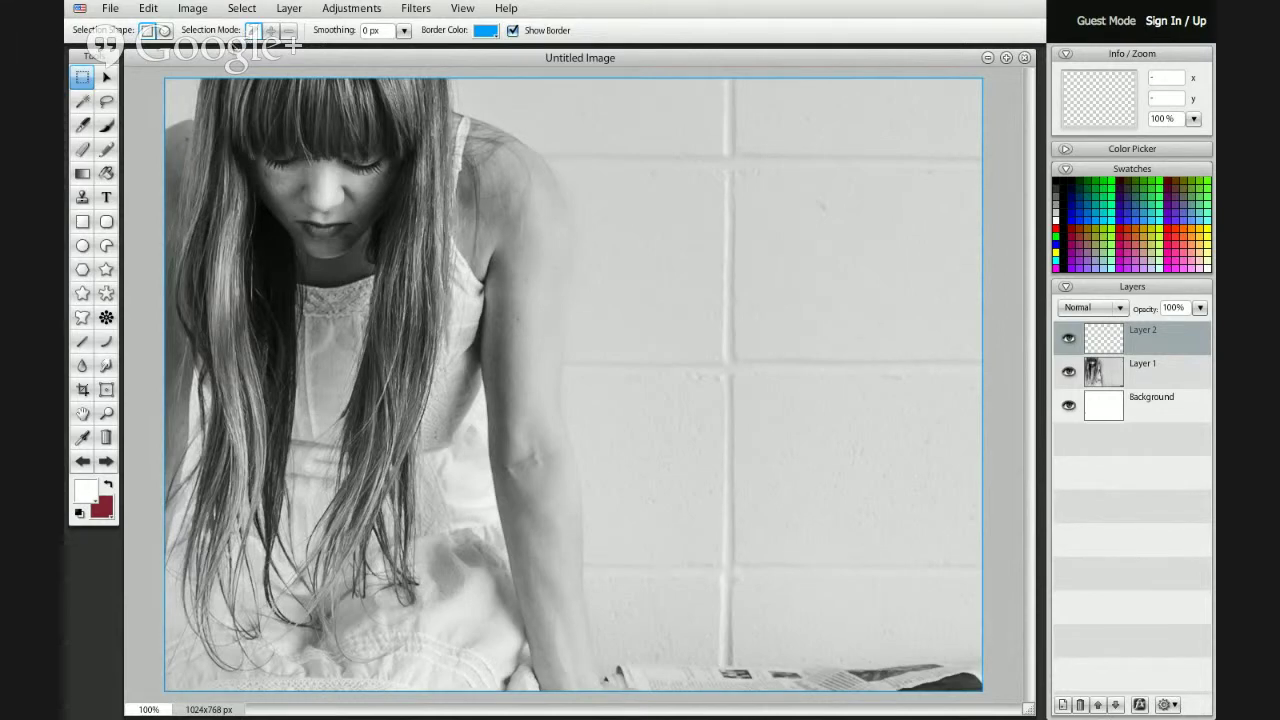
# - Make the empty top layer active, set the foreground colour to white, and fill the whole selected canvas with the Paint Bucket
pyautogui.click(1157, 356)
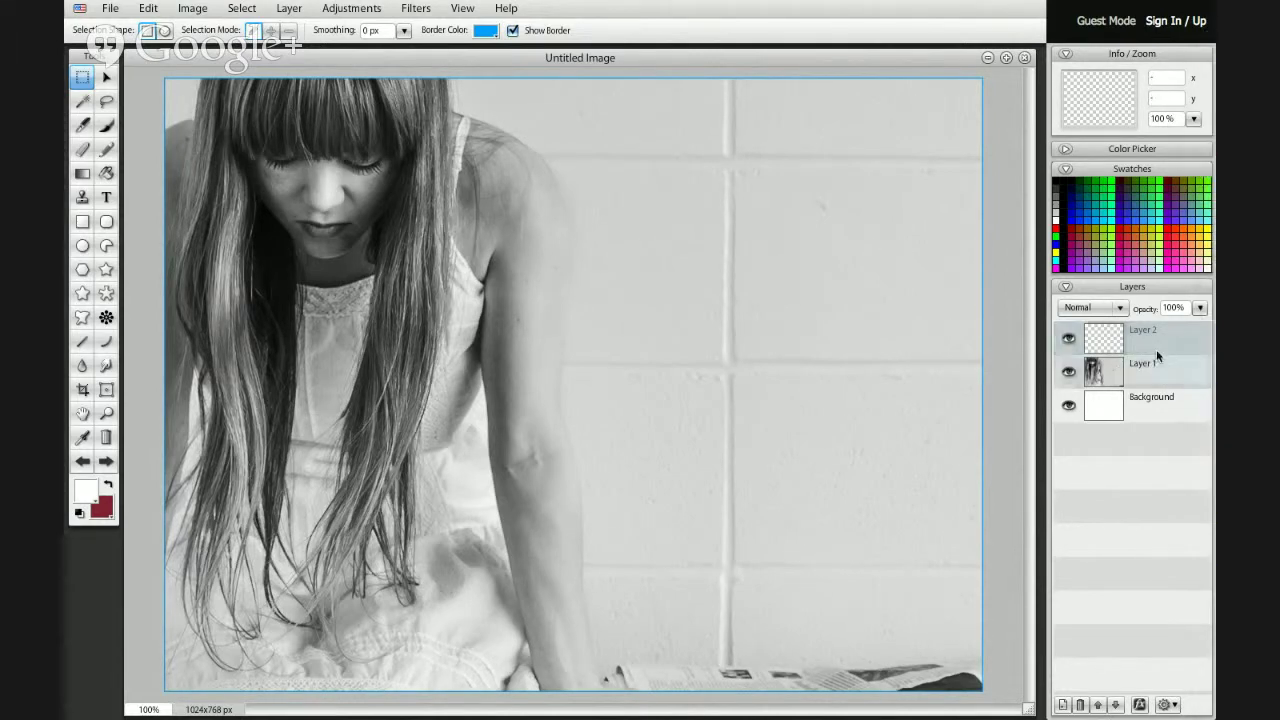
pyautogui.click(1157, 352)
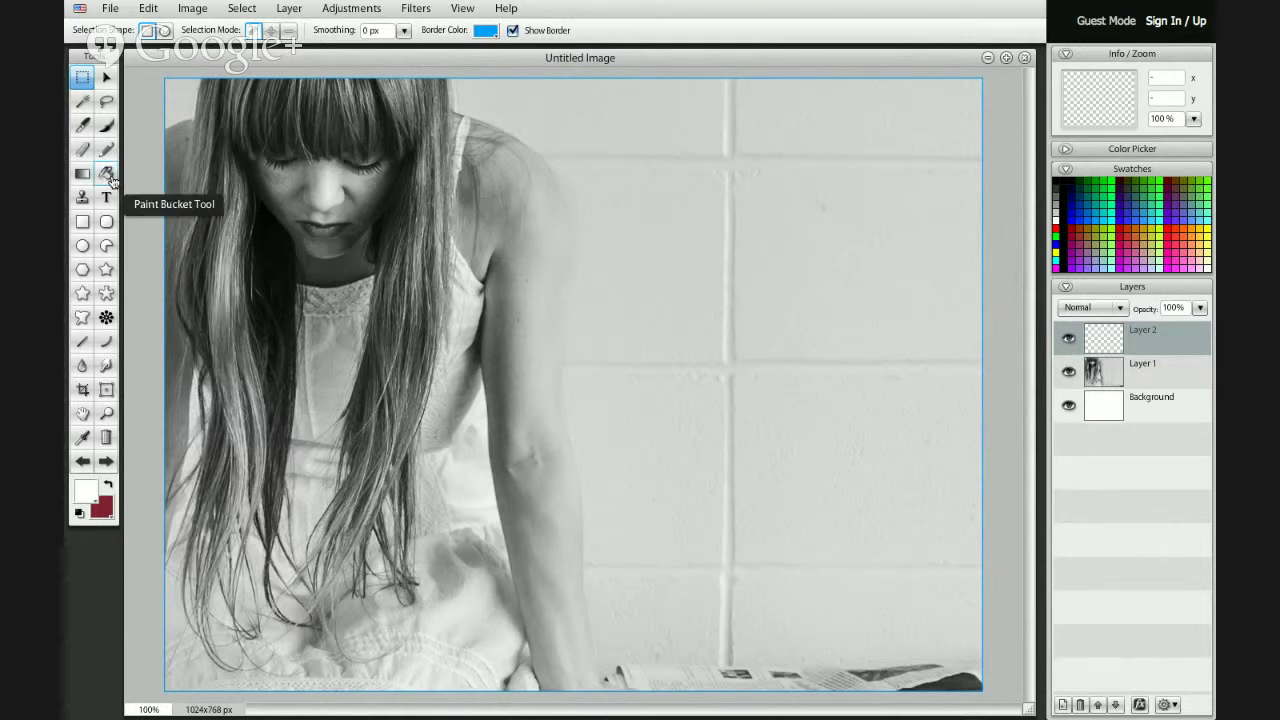
pyautogui.click(107, 176)
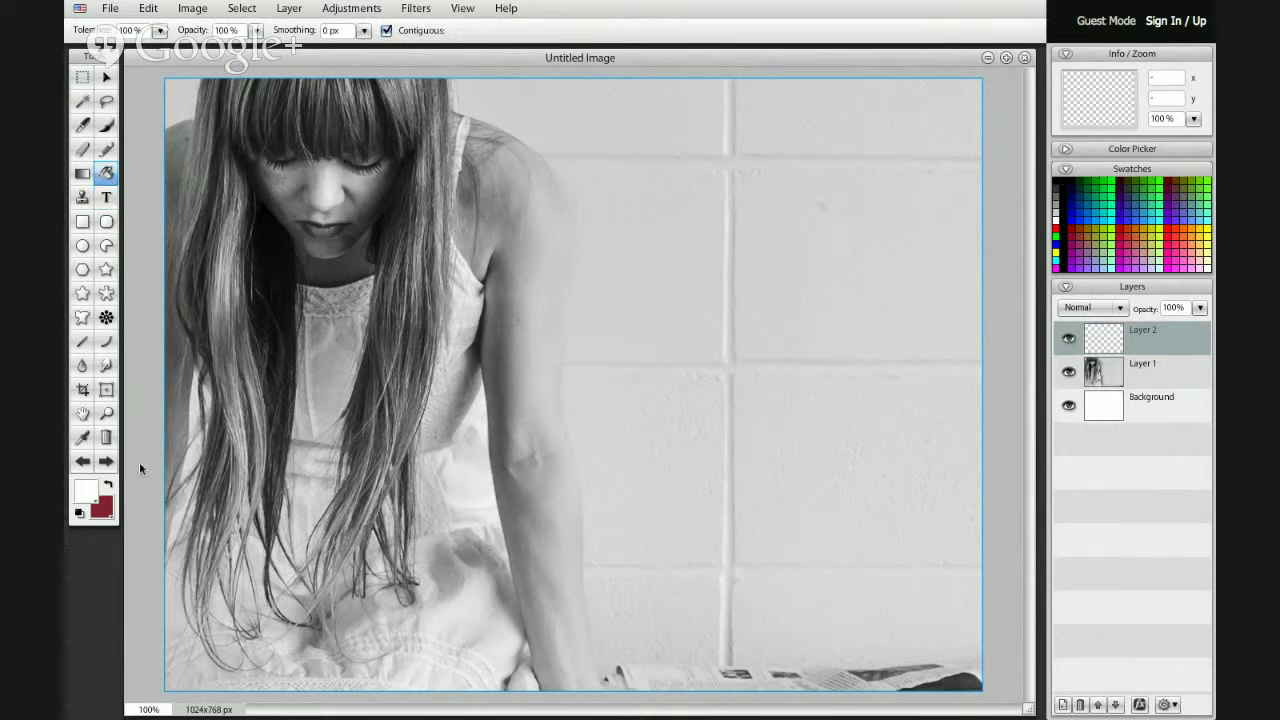
pyautogui.click(88, 499)
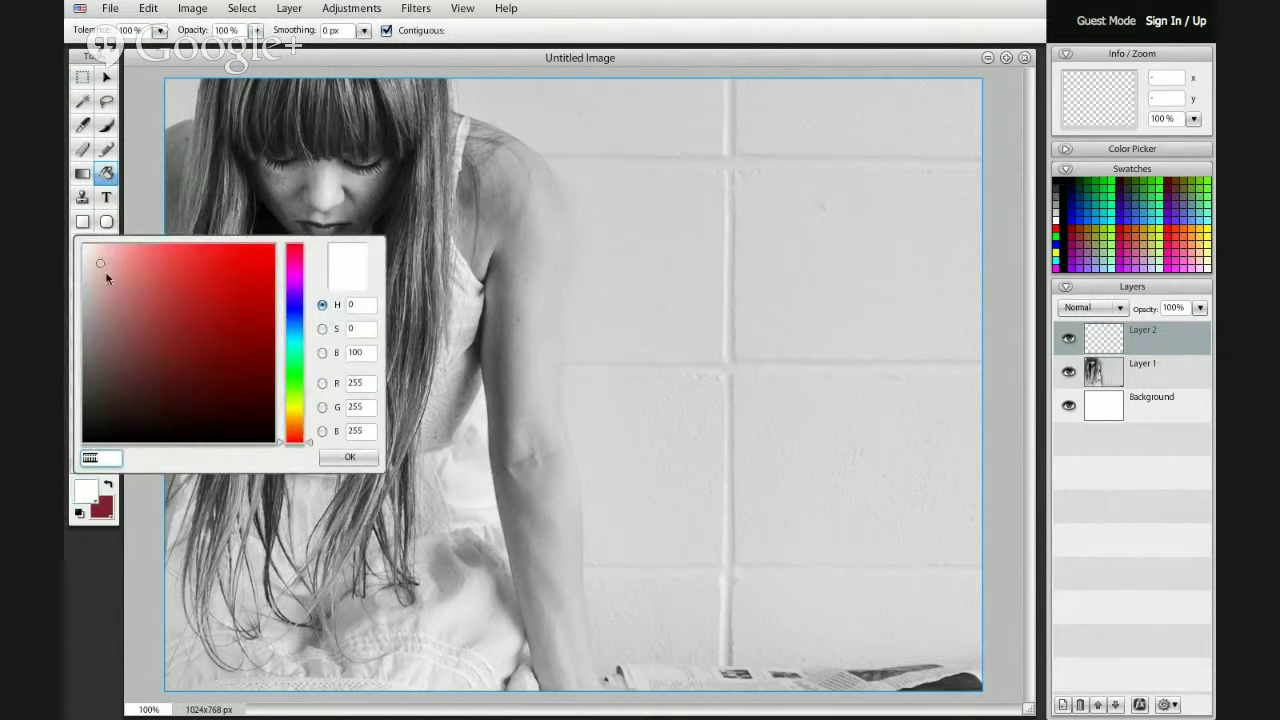
pyautogui.moveTo(105, 271); pyautogui.dragTo(72, 233)
pyautogui.click(349, 457)
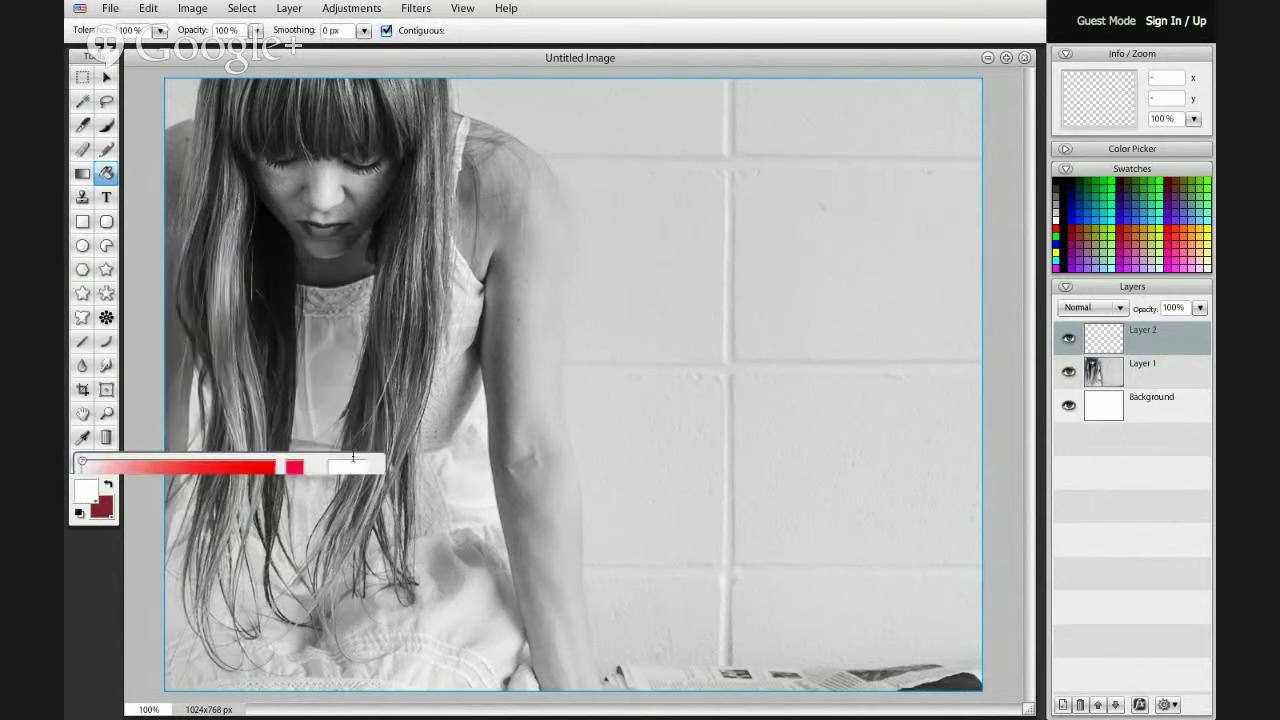
pyautogui.click(667, 302)
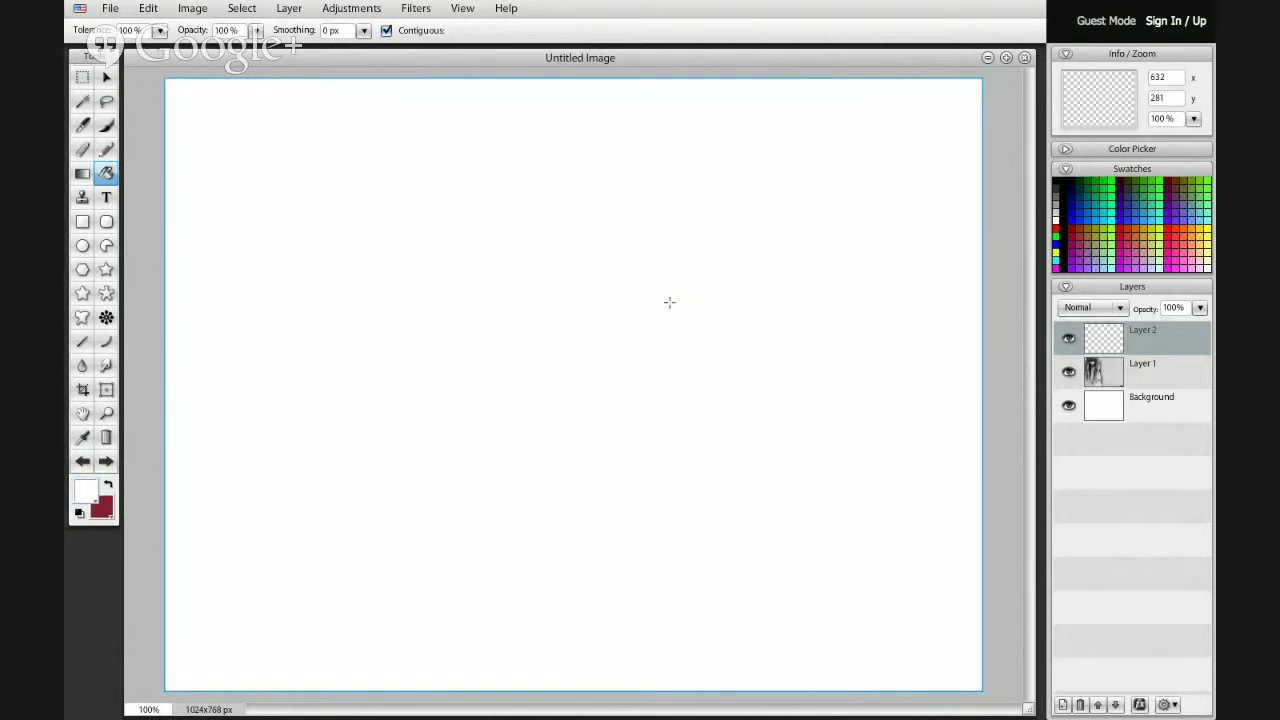
# - Keep the white-filled Layer 2 active under its existing name and add a Color Overlay layer effect in dark blue 111181
pyautogui.click(107, 79)
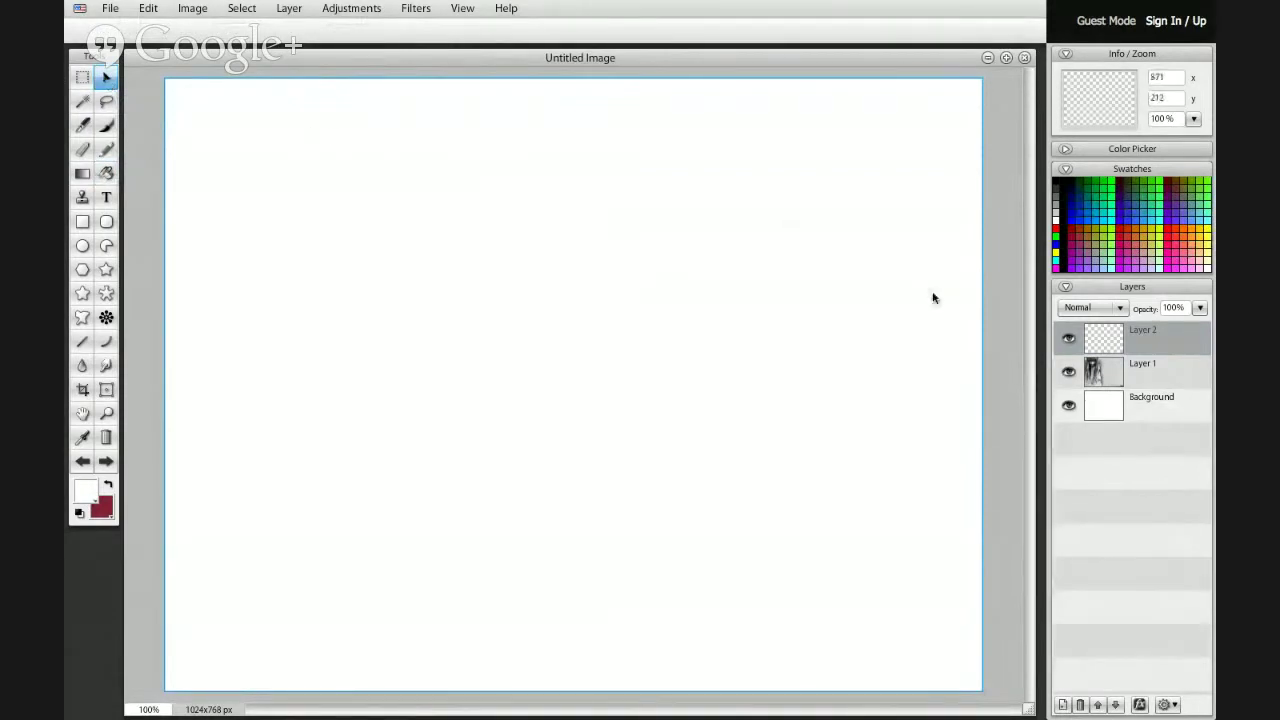
pyautogui.doubleClick(1150, 342)
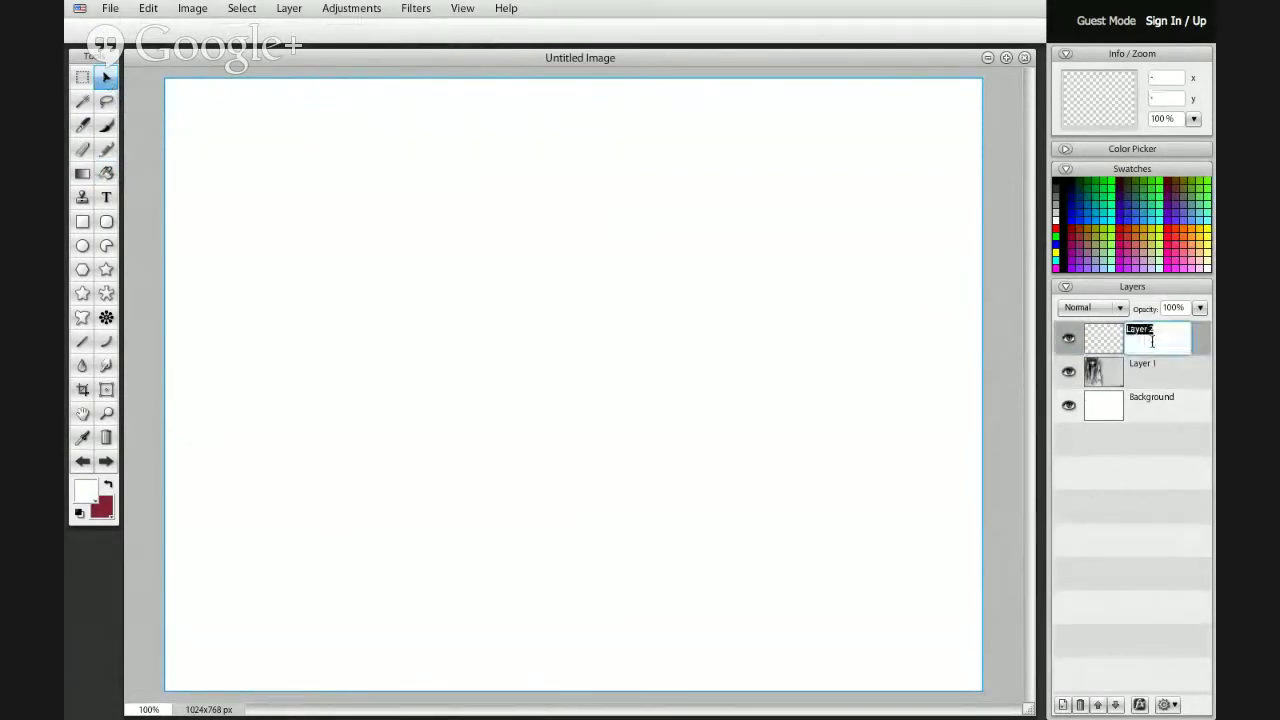
pyautogui.click(1187, 369)
pyautogui.click(1197, 339)
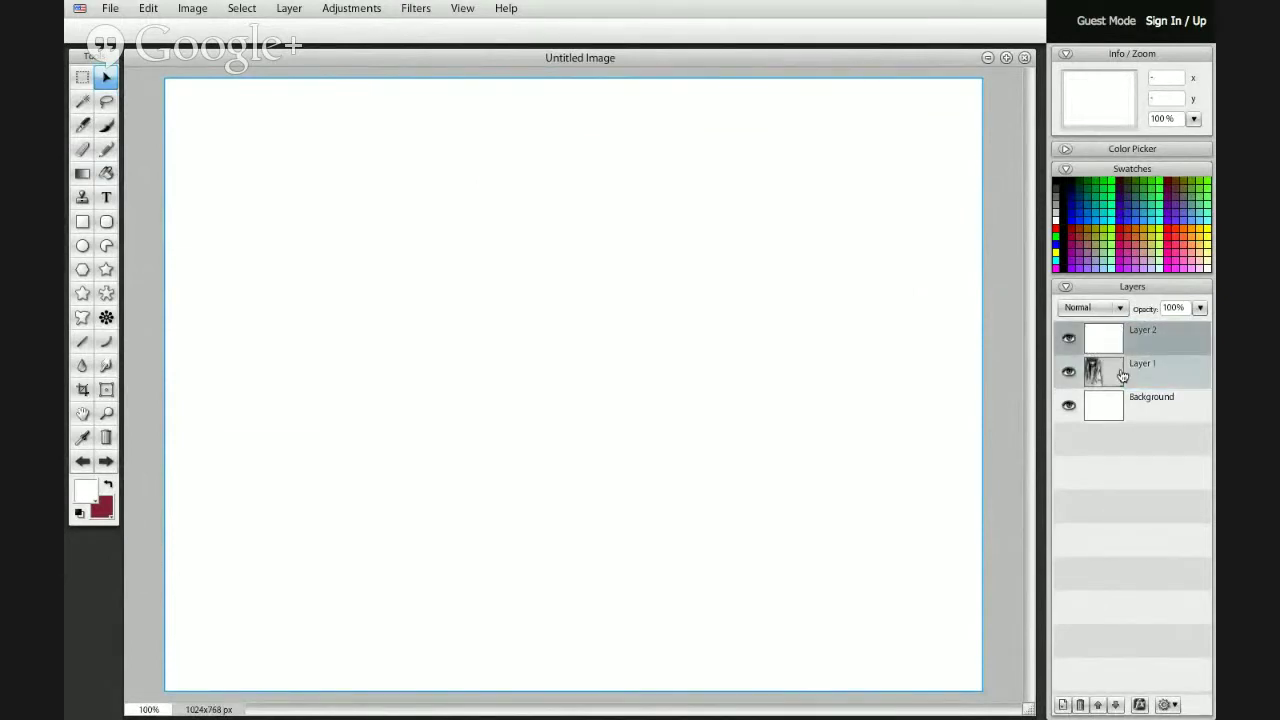
pyautogui.click(1140, 706)
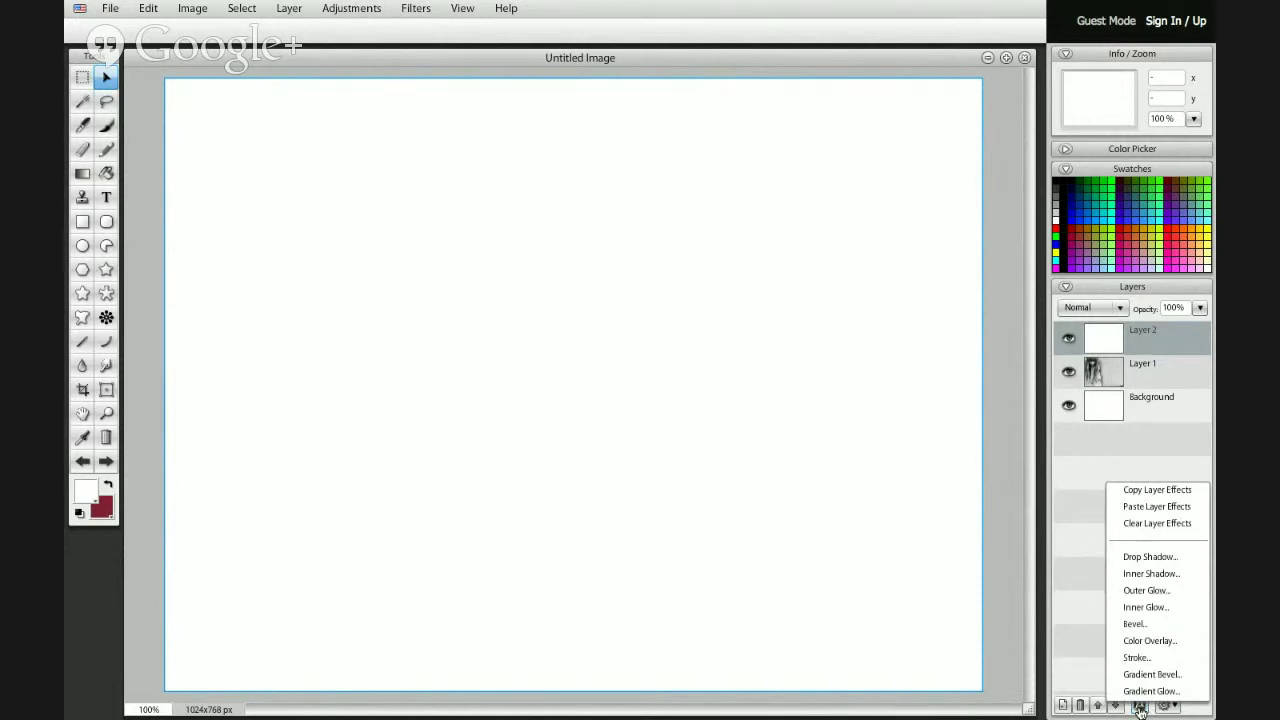
pyautogui.click(1143, 643)
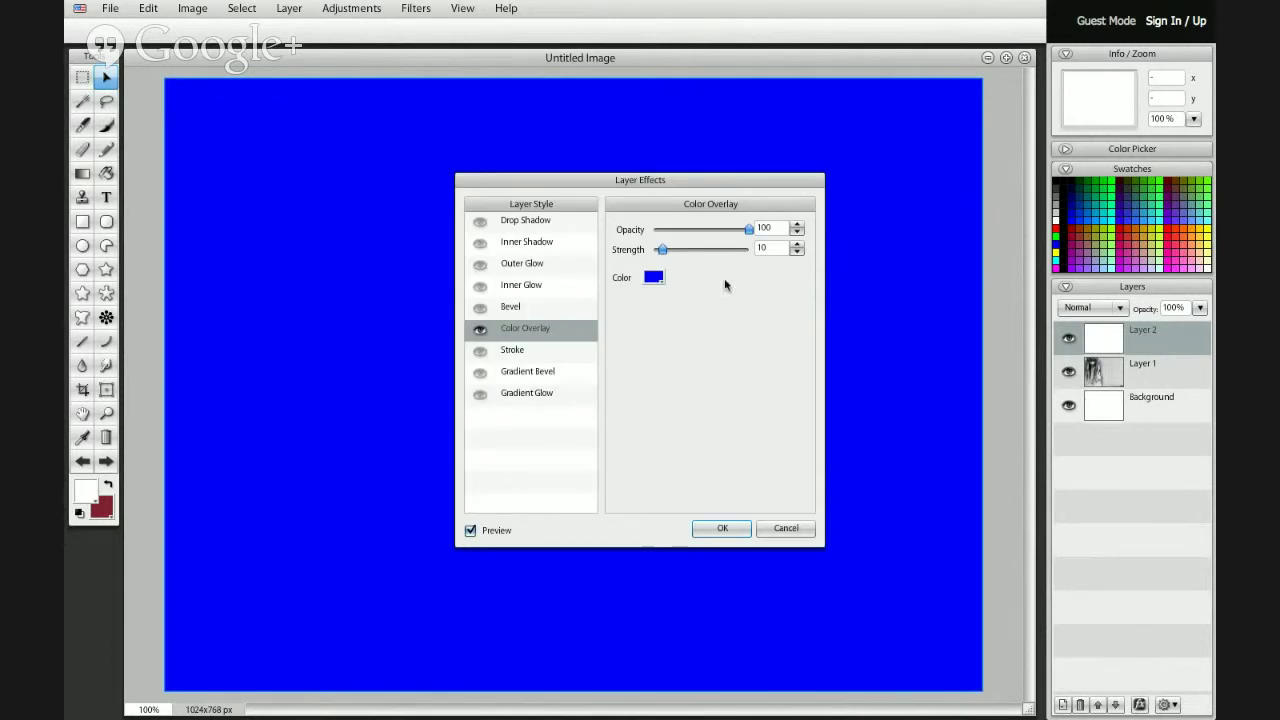
pyautogui.click(655, 277)
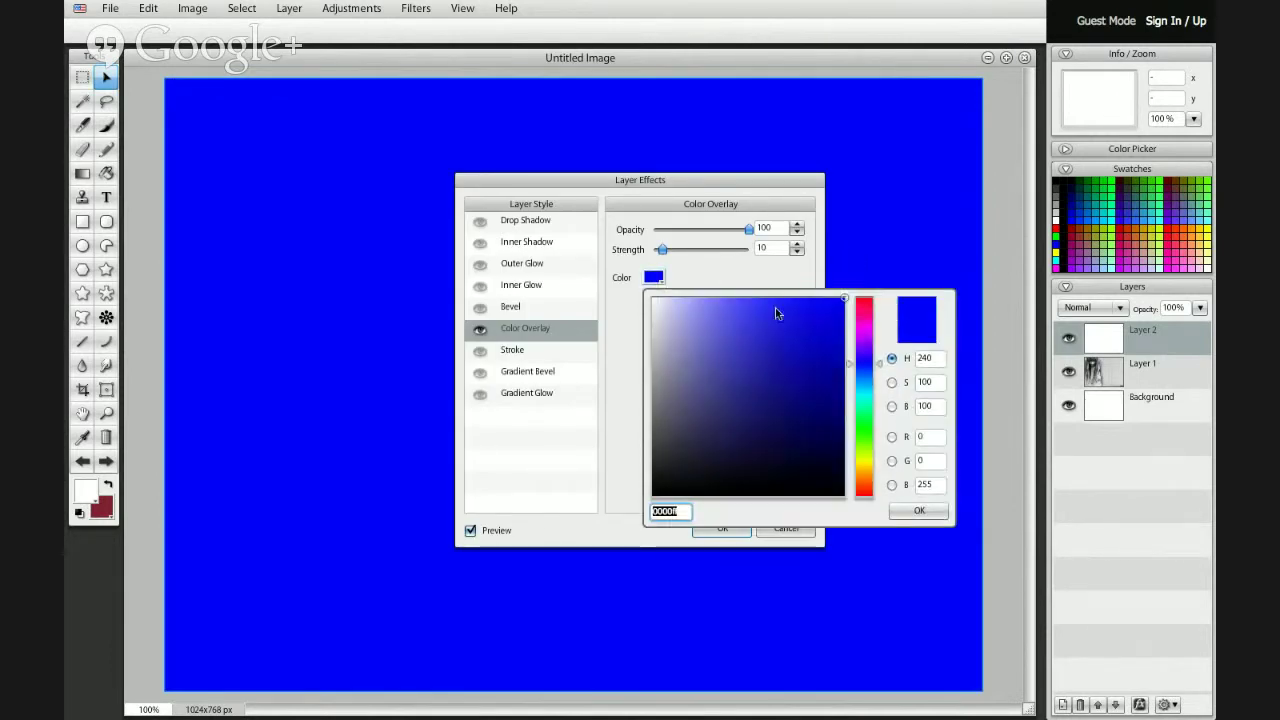
pyautogui.click(834, 319)
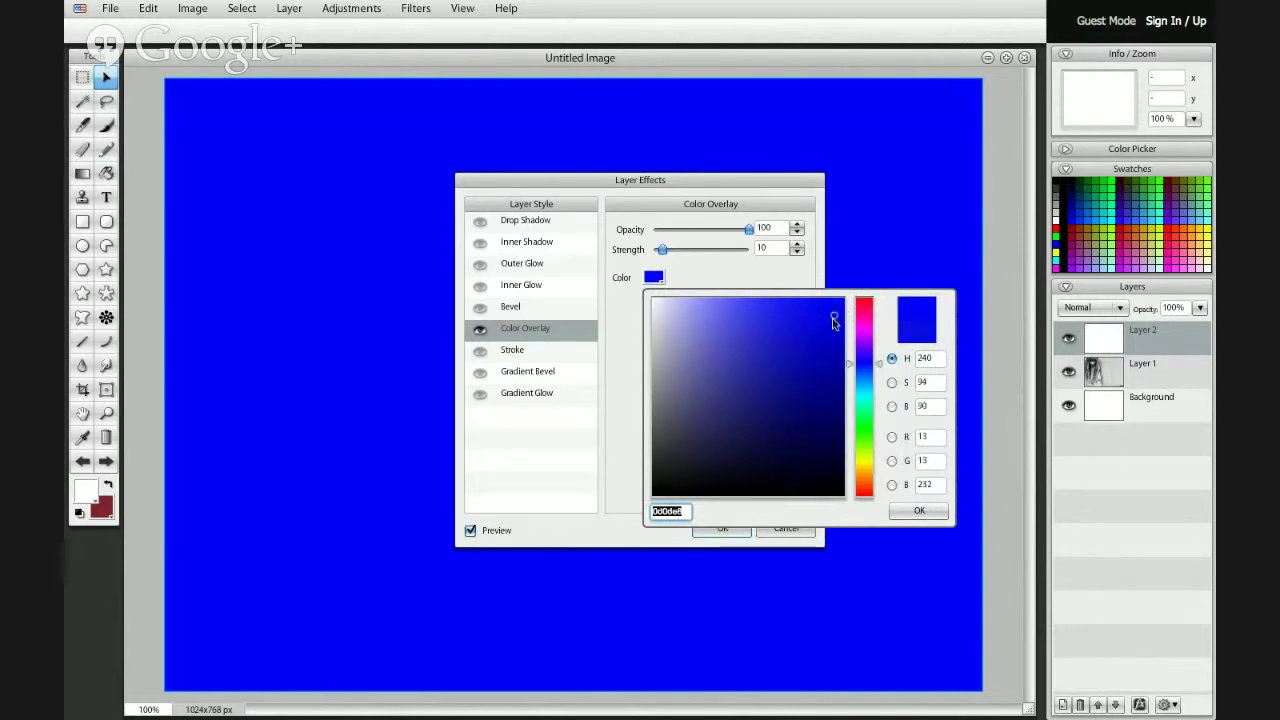
pyautogui.moveTo(834, 323); pyautogui.dragTo(819, 395)
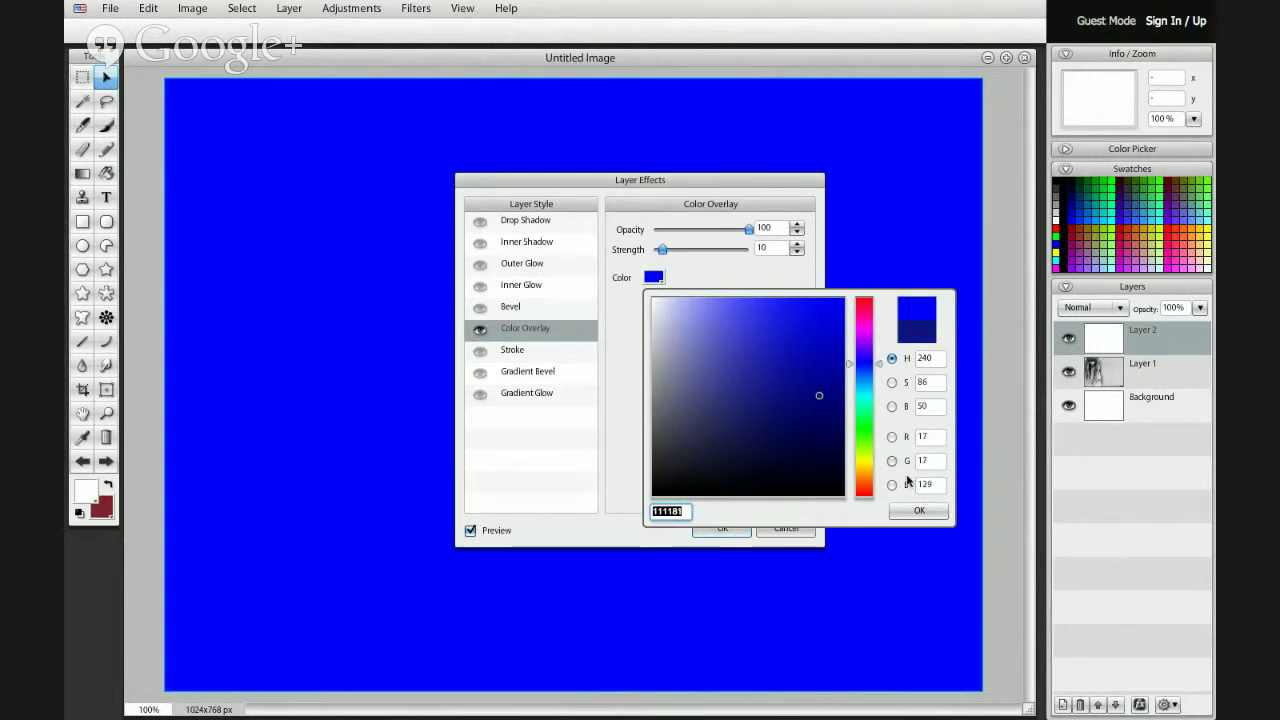
pyautogui.click(922, 512)
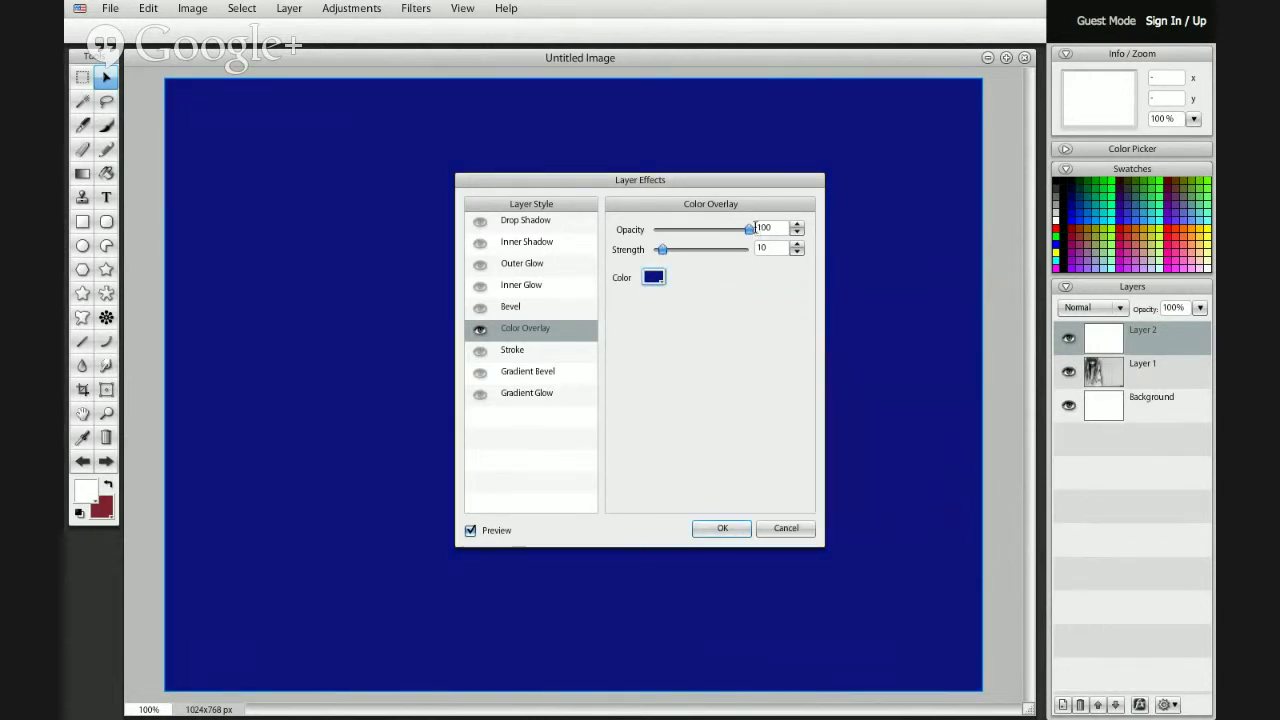
# - Set the blue overlay's opacity to 80 and its strength to 100, and apply the layer effect
pyautogui.moveTo(750, 234); pyautogui.dragTo(729, 234)
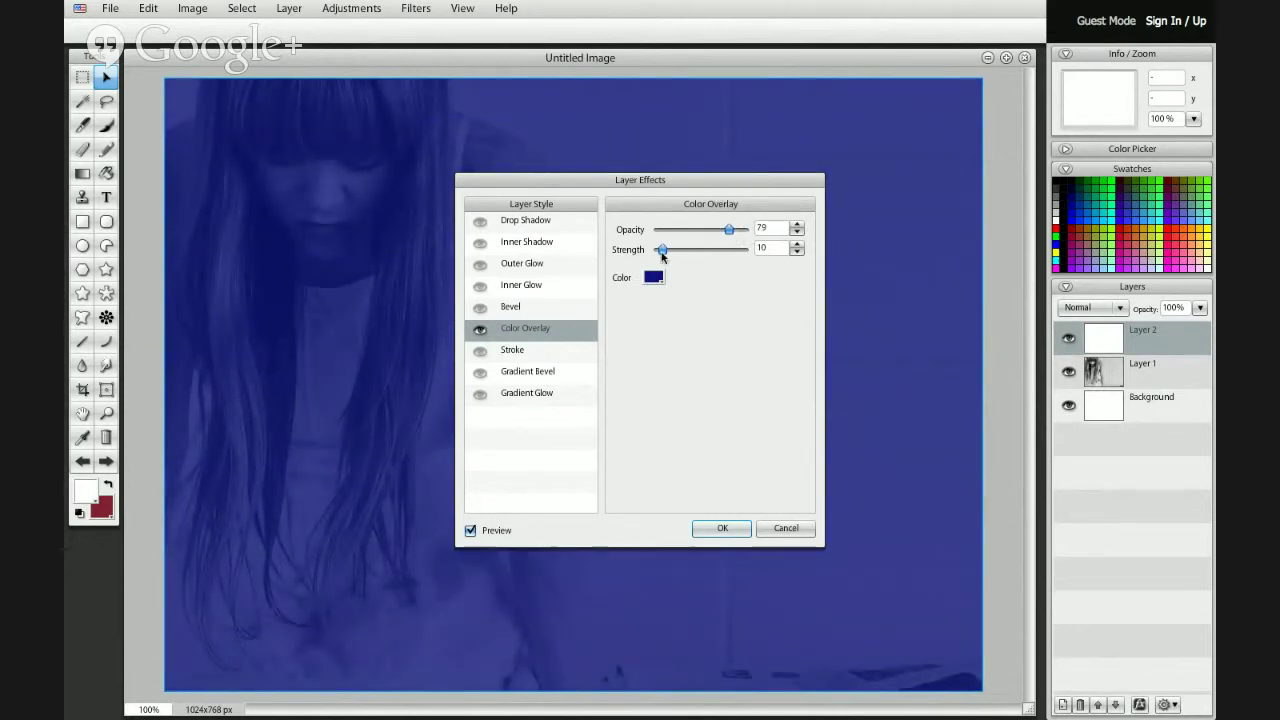
pyautogui.moveTo(662, 256); pyautogui.dragTo(728, 231)
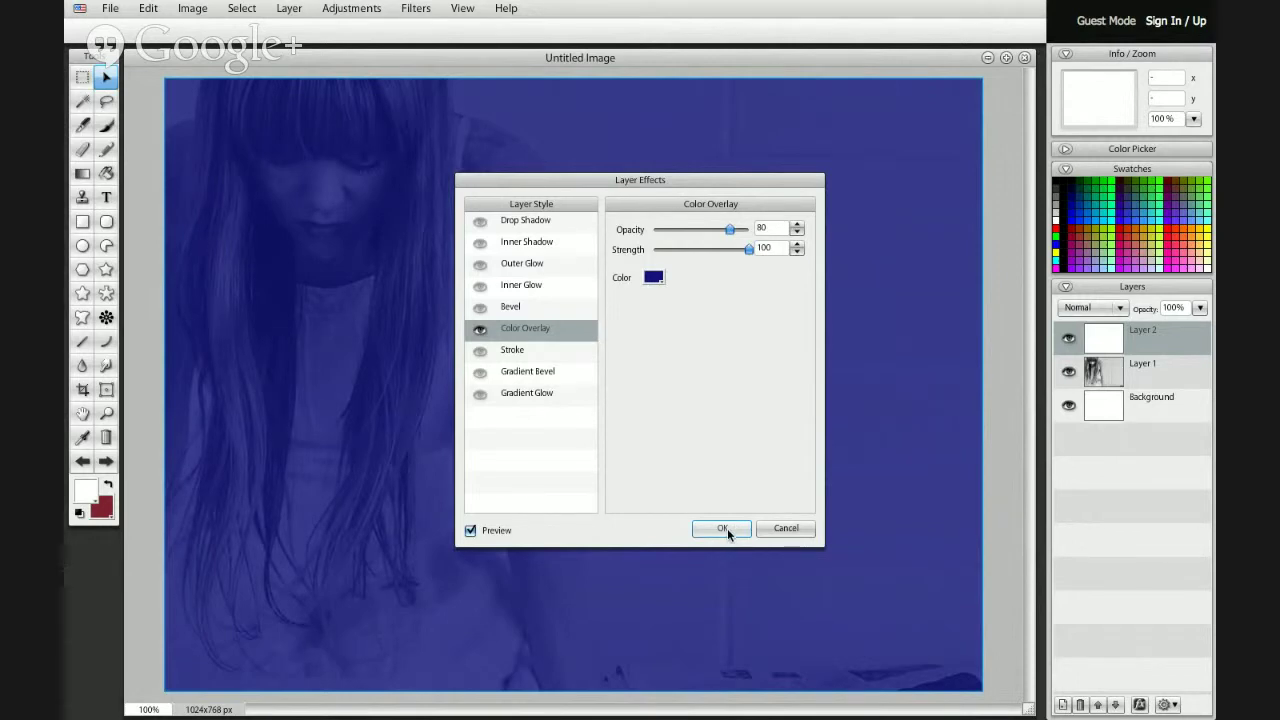
pyautogui.moveTo(637, 176); pyautogui.dragTo(796, 60)
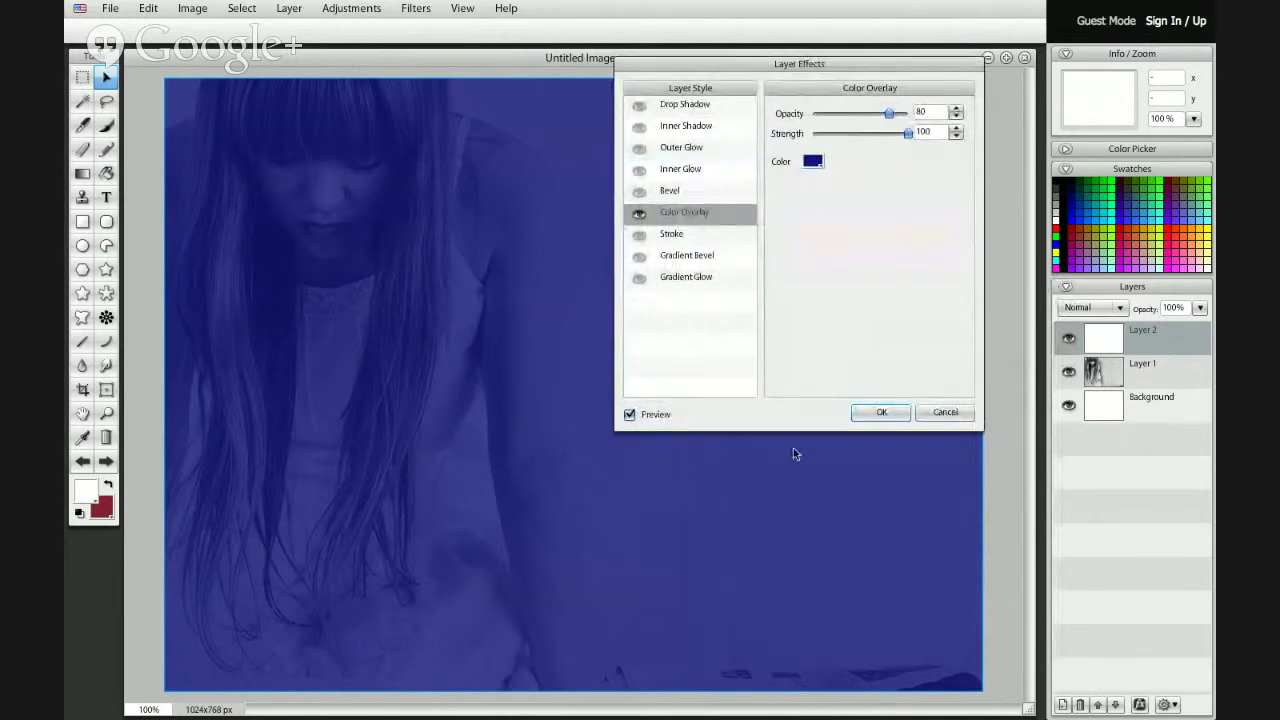
pyautogui.moveTo(814, 68); pyautogui.dragTo(638, 131)
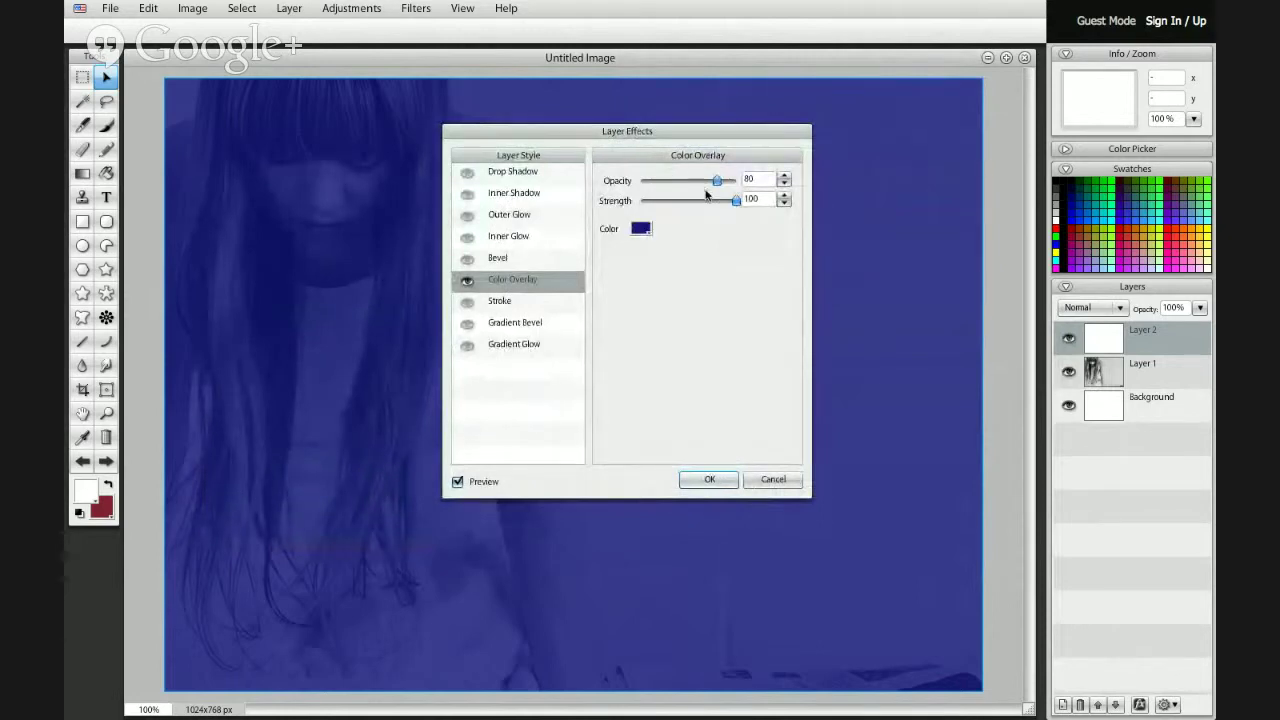
pyautogui.click(709, 479)
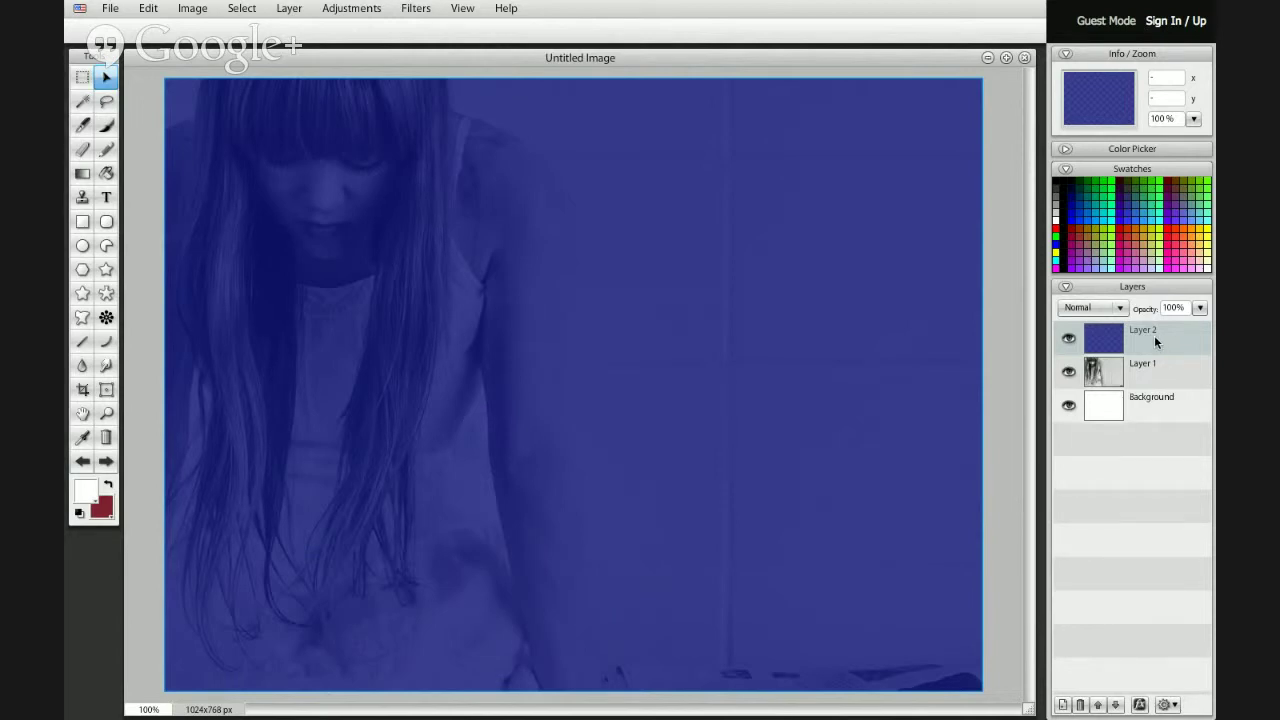
# - Duplicate Layer 2, hide the original blue layer, and make the copy the active layer
pyautogui.doubleClick(1155, 340)
pyautogui.rightClick(1155, 340)
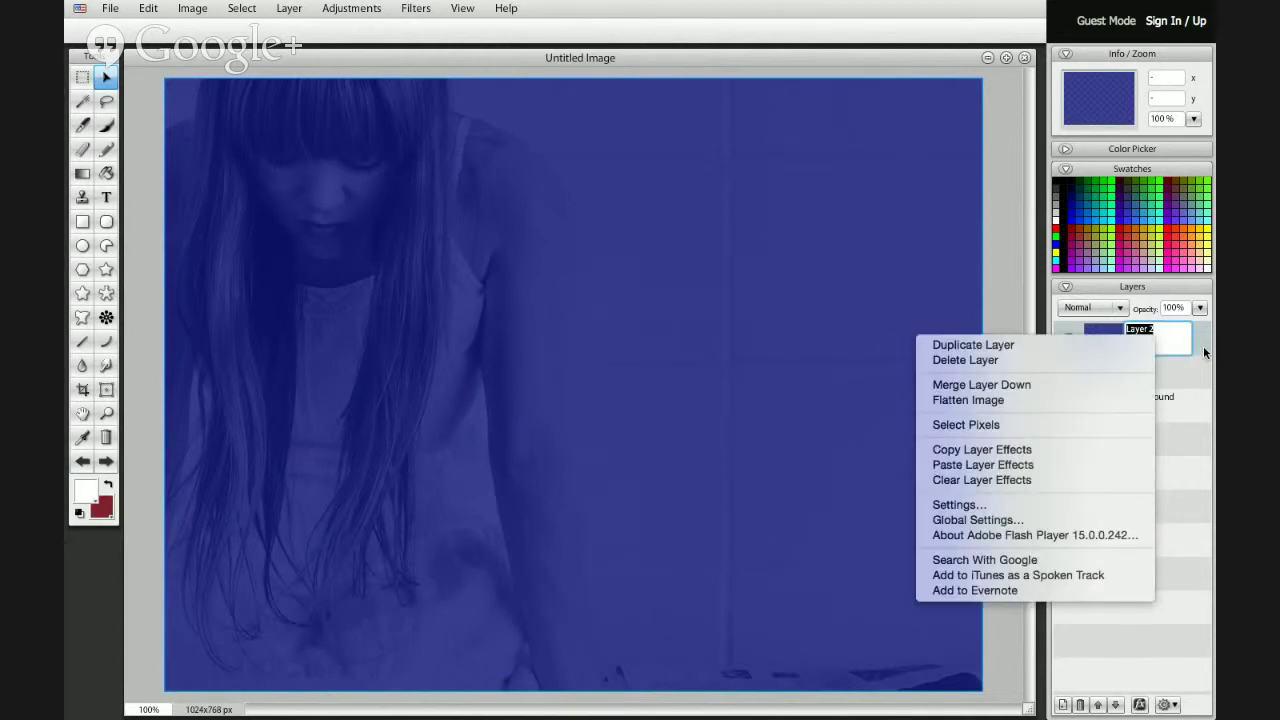
pyautogui.click(973, 346)
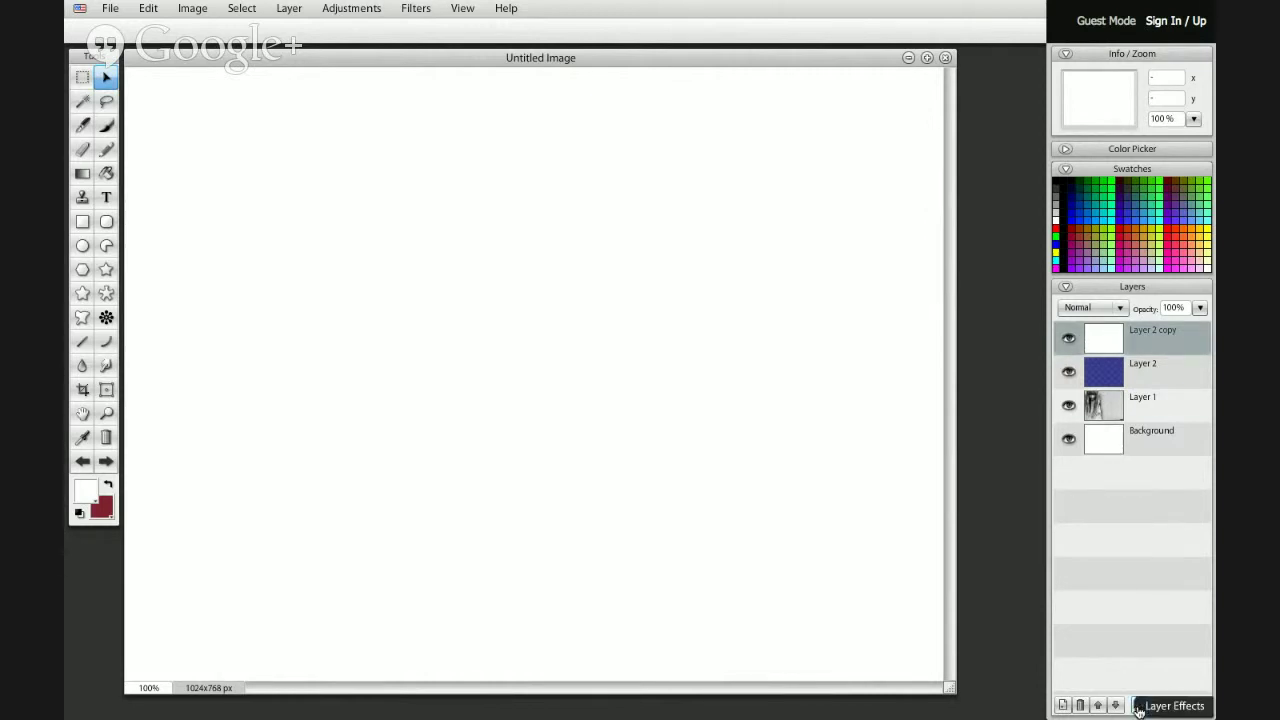
pyautogui.click(1069, 374)
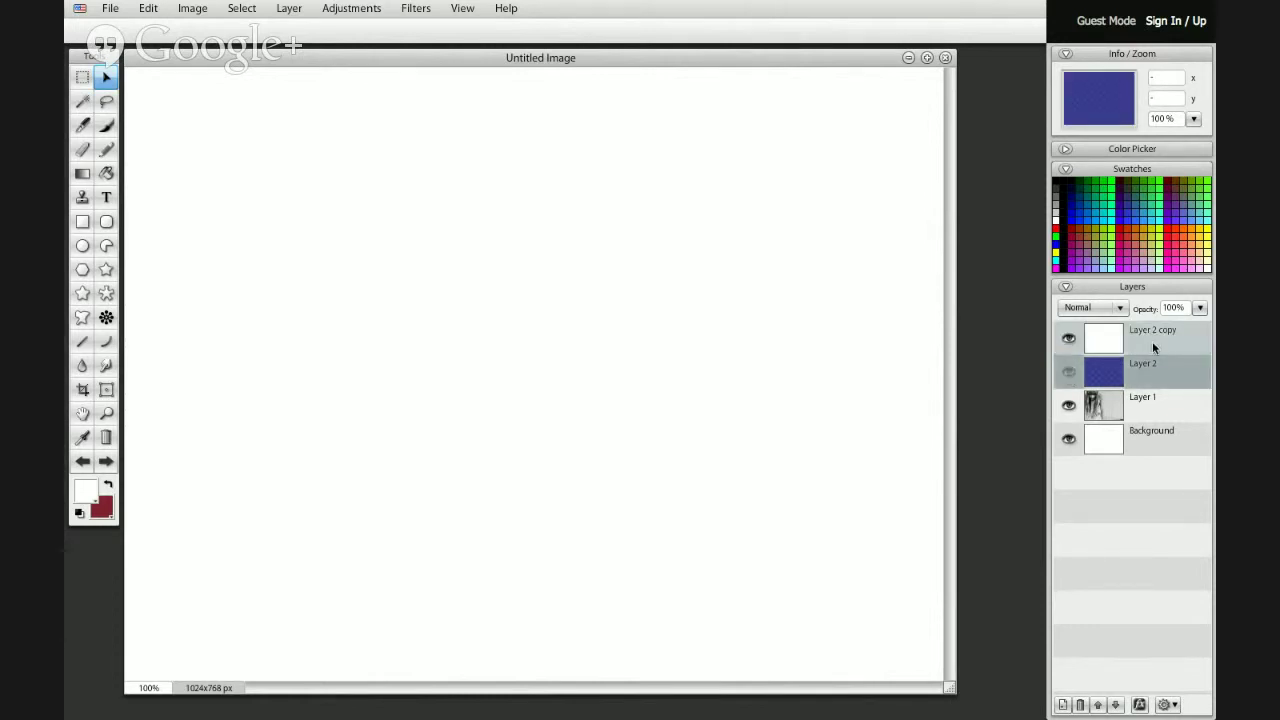
pyautogui.doubleClick(1191, 339)
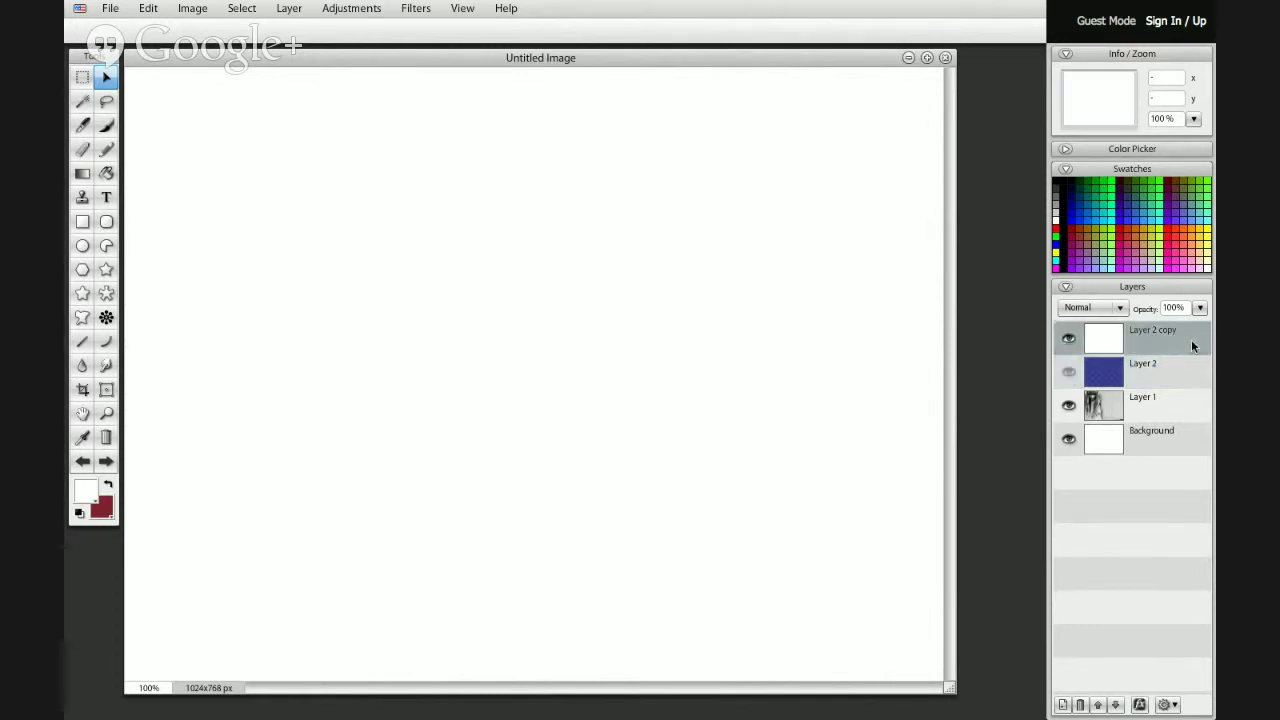
# - Add a Color Overlay layer effect to Layer 2 copy and choose a dark green as its colour
pyautogui.click(1139, 705)
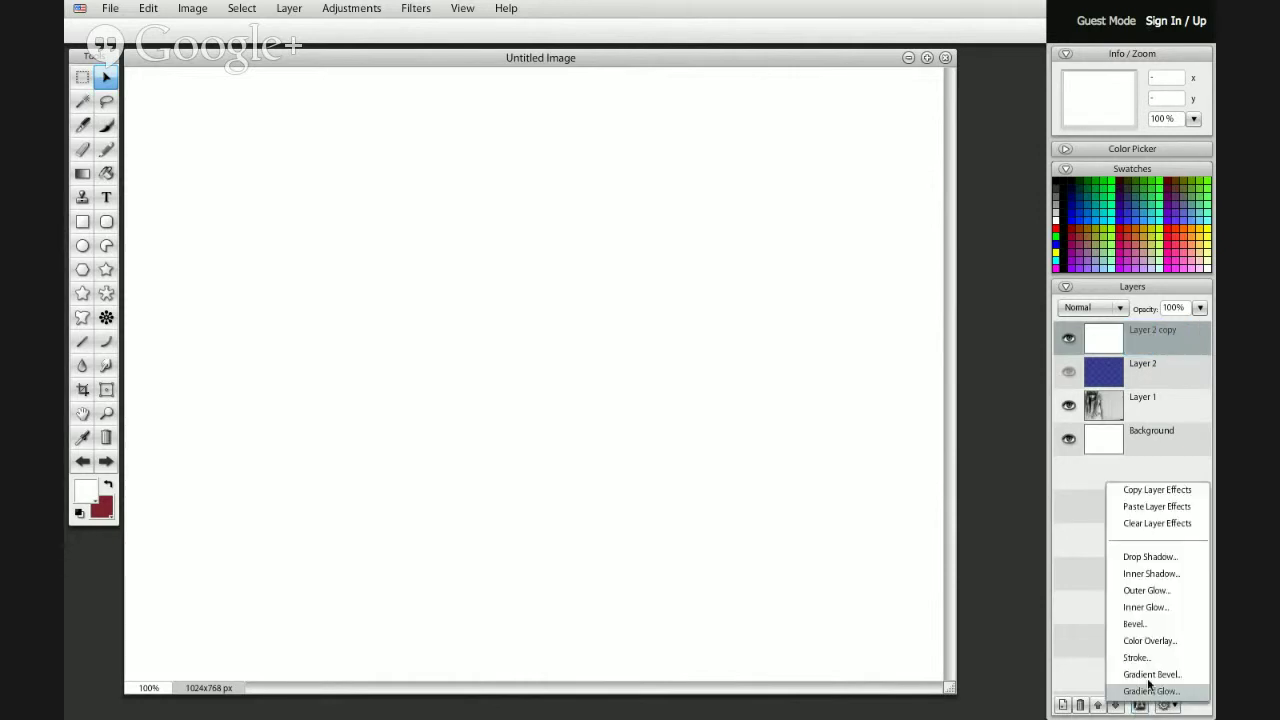
pyautogui.click(1137, 642)
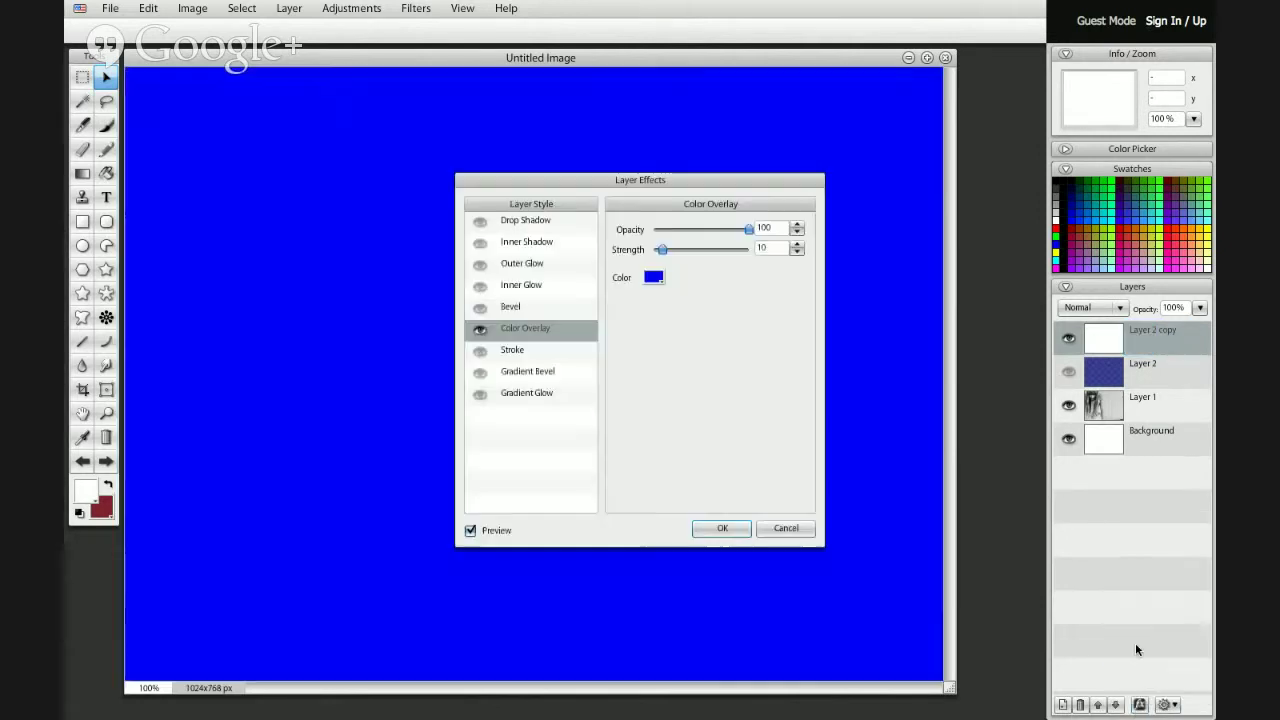
pyautogui.click(652, 279)
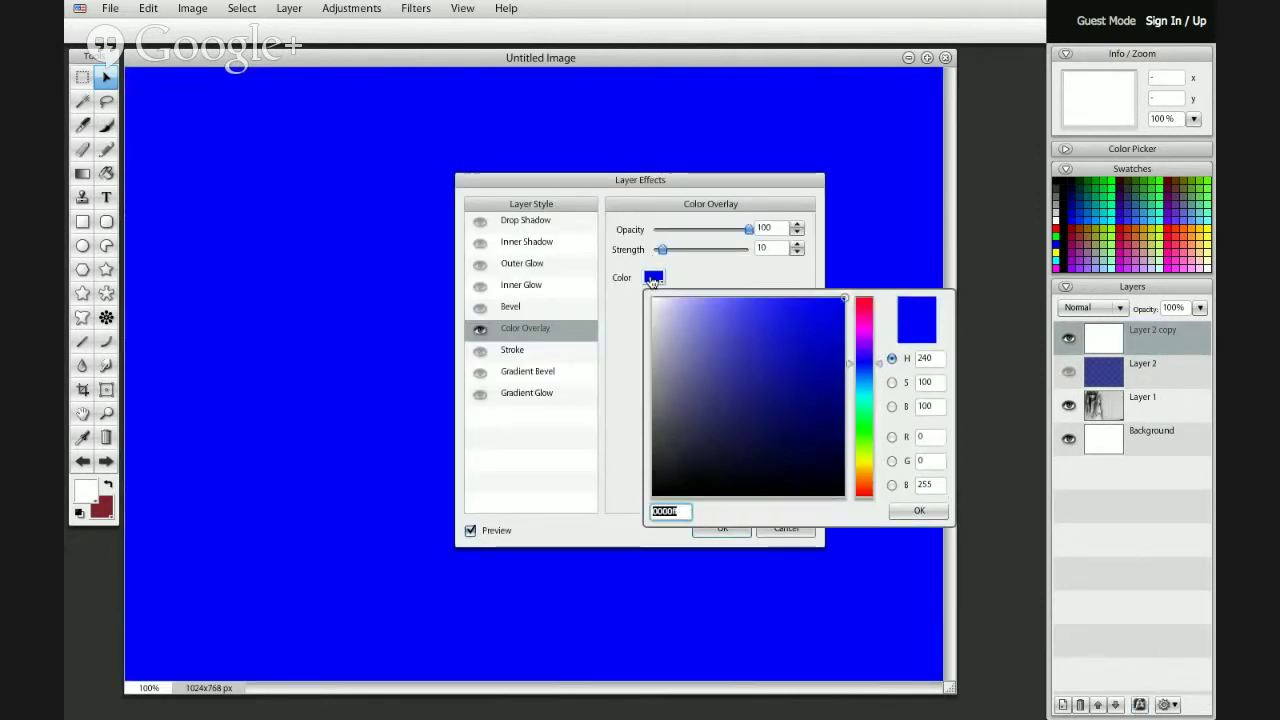
pyautogui.moveTo(877, 369); pyautogui.dragTo(878, 427)
pyautogui.click(822, 403)
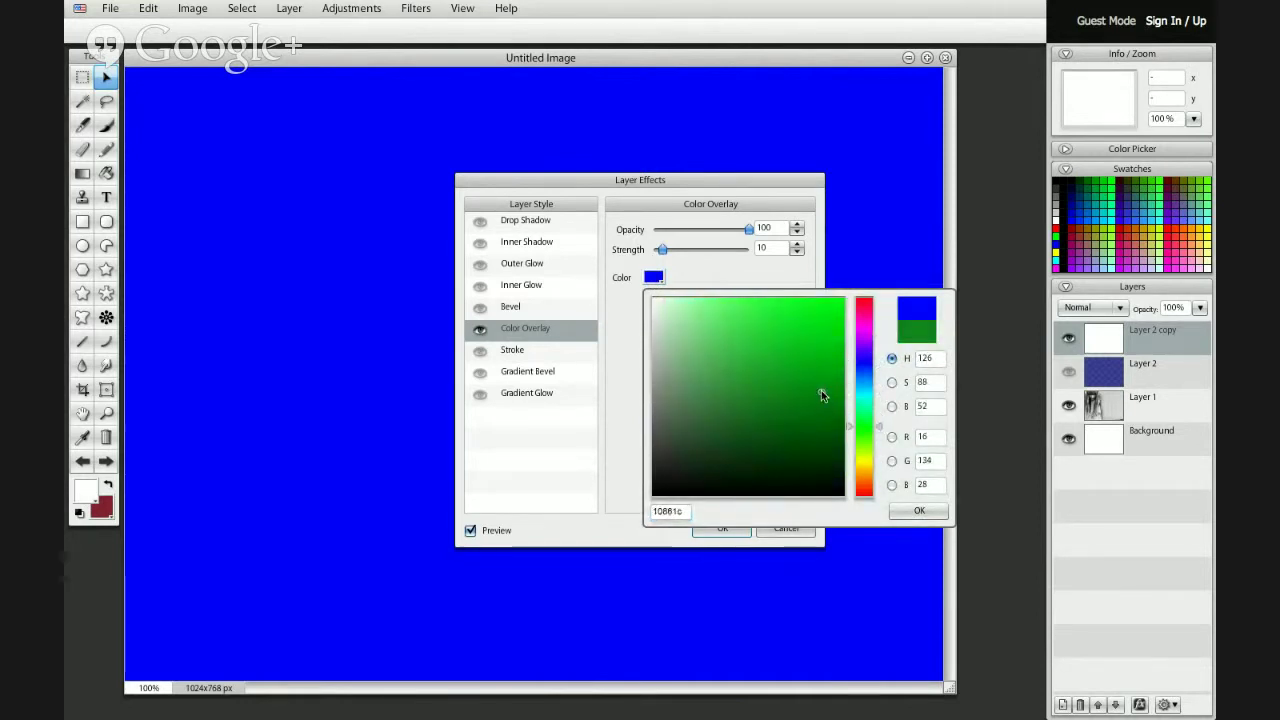
pyautogui.moveTo(821, 390); pyautogui.dragTo(820, 394)
pyautogui.click(917, 512)
# - Shift the overlay colour of Layer 2 copy to the slightly bluer green 0b933f
pyautogui.click(653, 276)
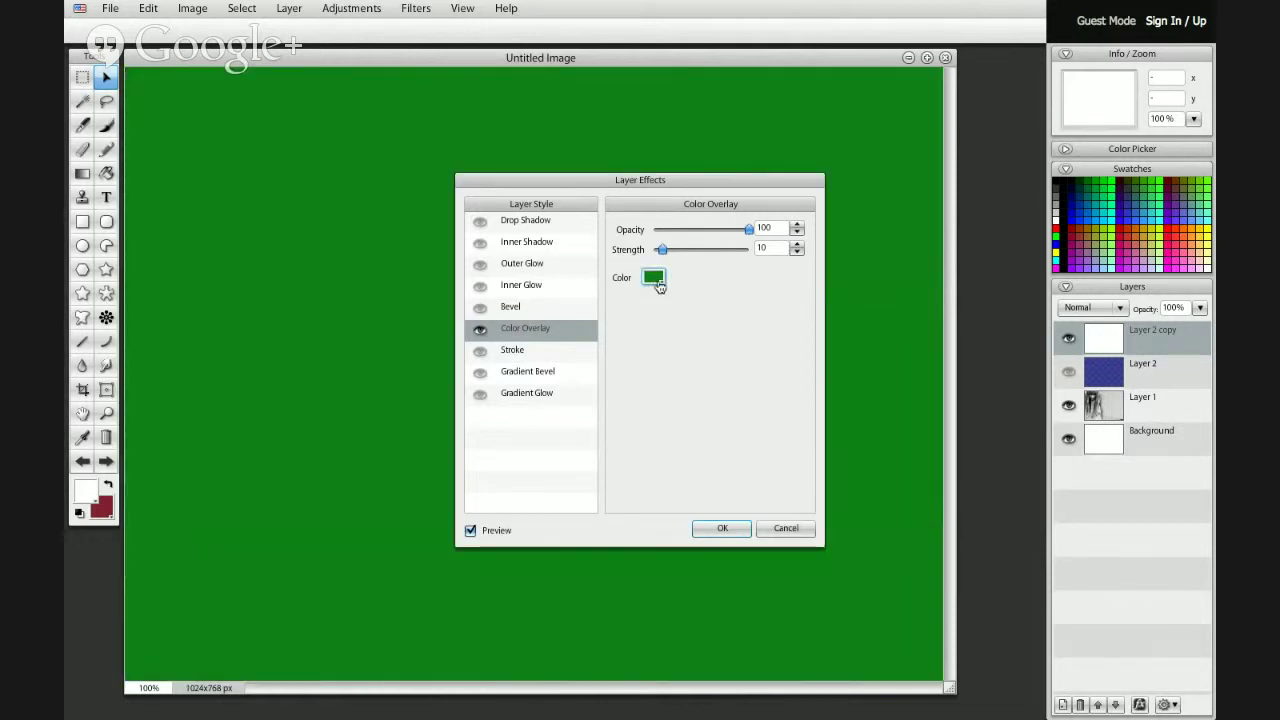
pyautogui.moveTo(810, 387); pyautogui.dragTo(832, 386)
pyautogui.moveTo(883, 430); pyautogui.dragTo(880, 417)
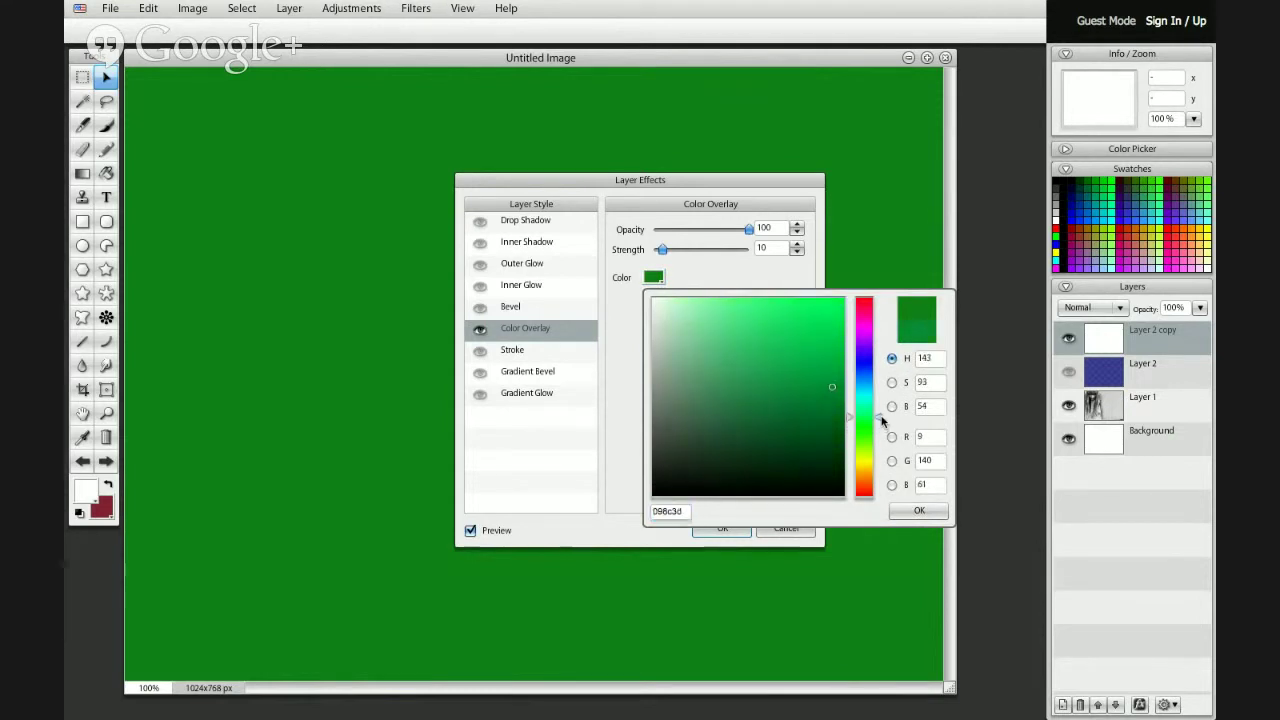
pyautogui.click(829, 383)
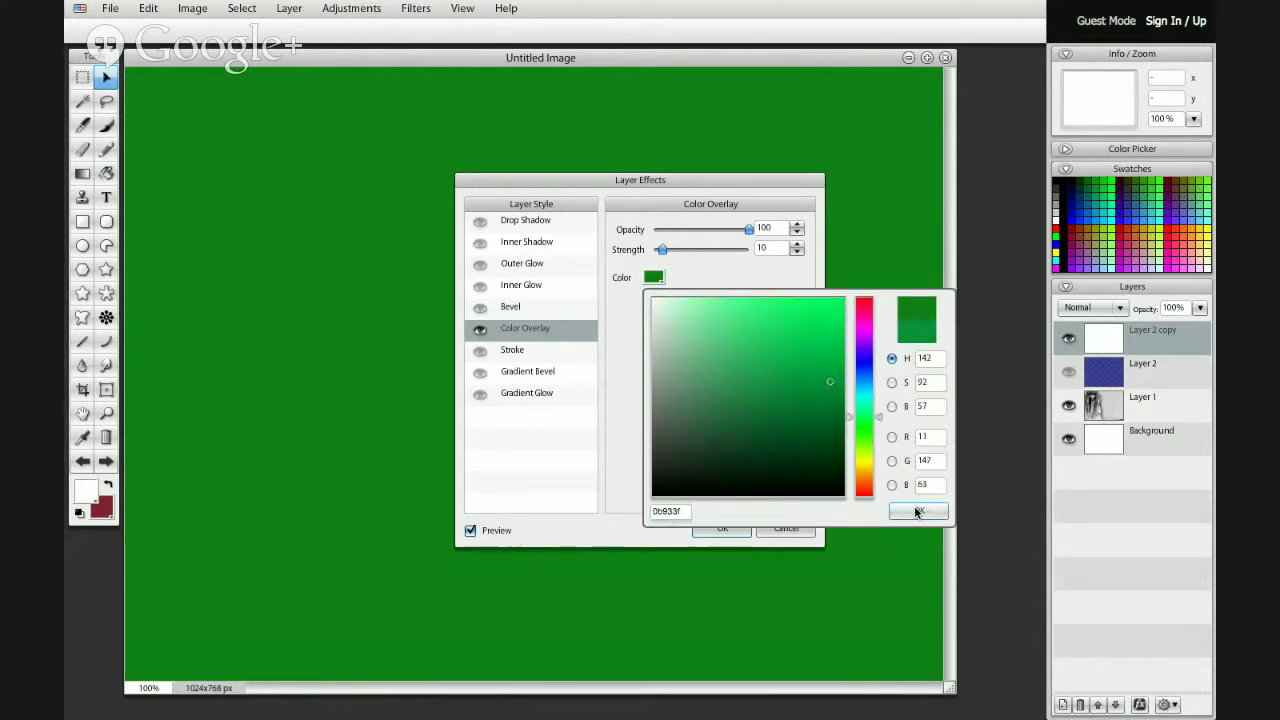
pyautogui.click(917, 511)
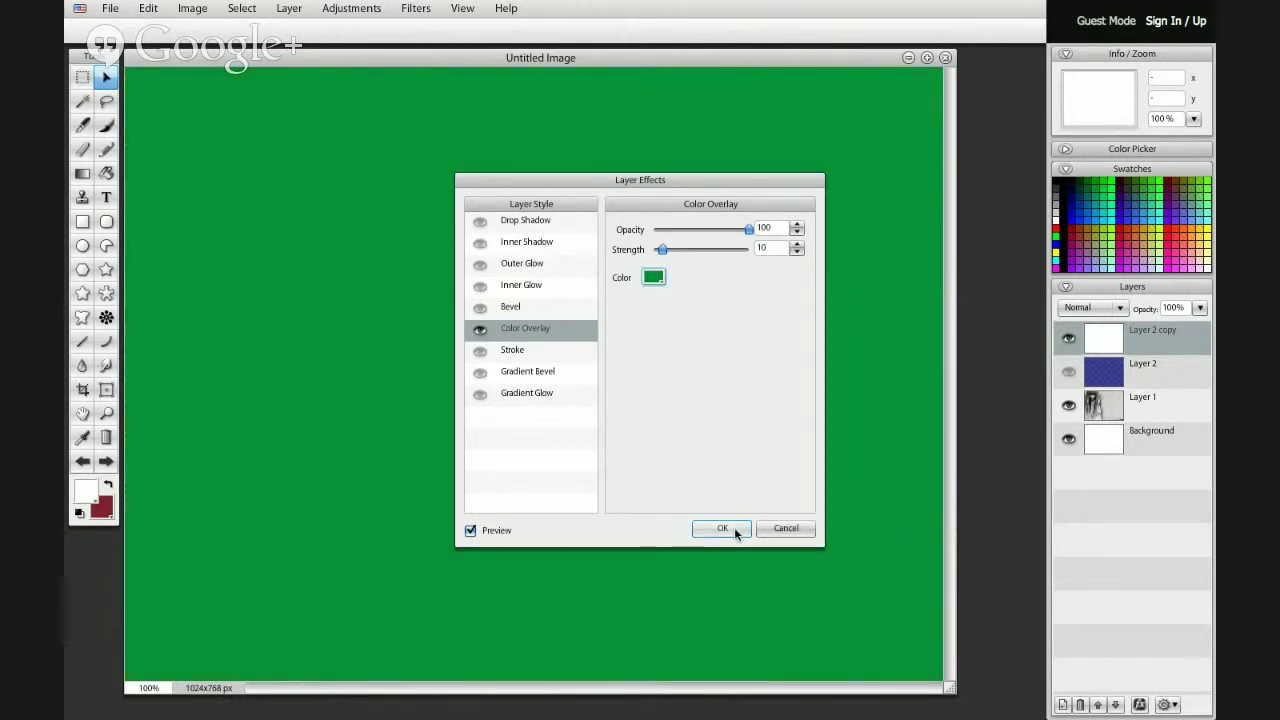
# - Set the green overlay's opacity to 80 and its strength to 100, and apply the layer effect
pyautogui.moveTo(749, 229); pyautogui.dragTo(729, 234)
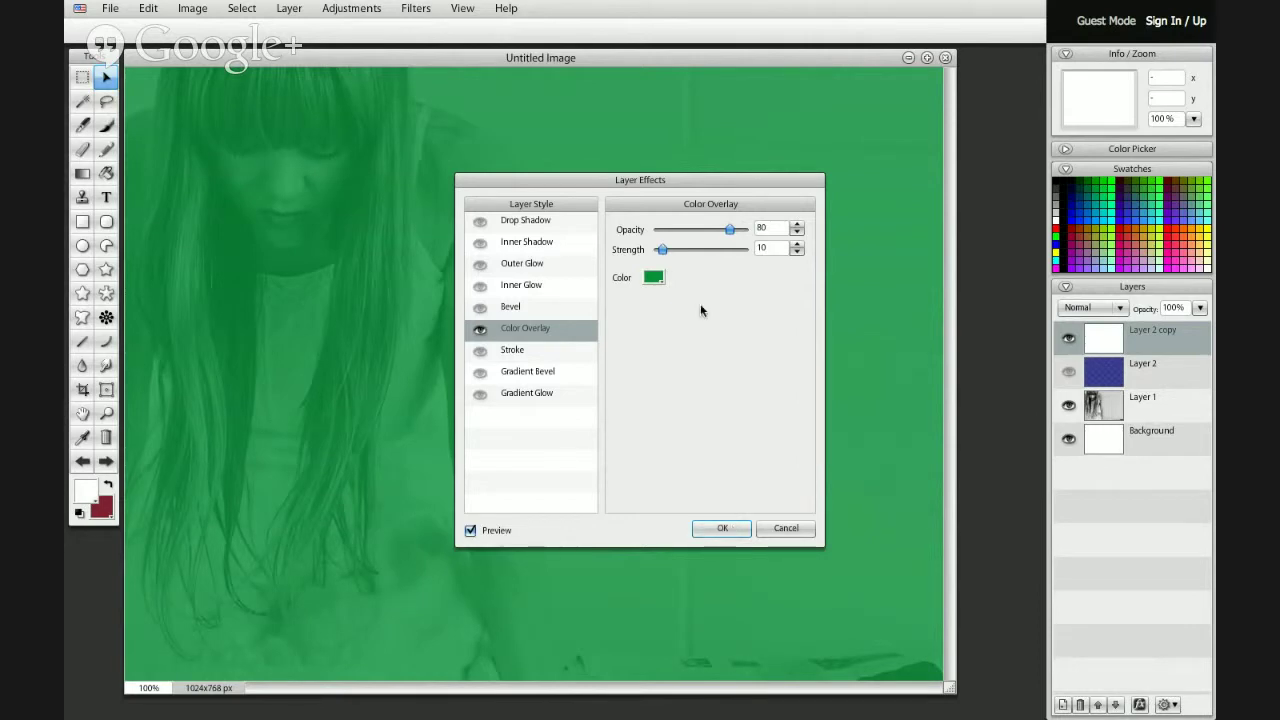
pyautogui.moveTo(668, 251); pyautogui.dragTo(811, 251)
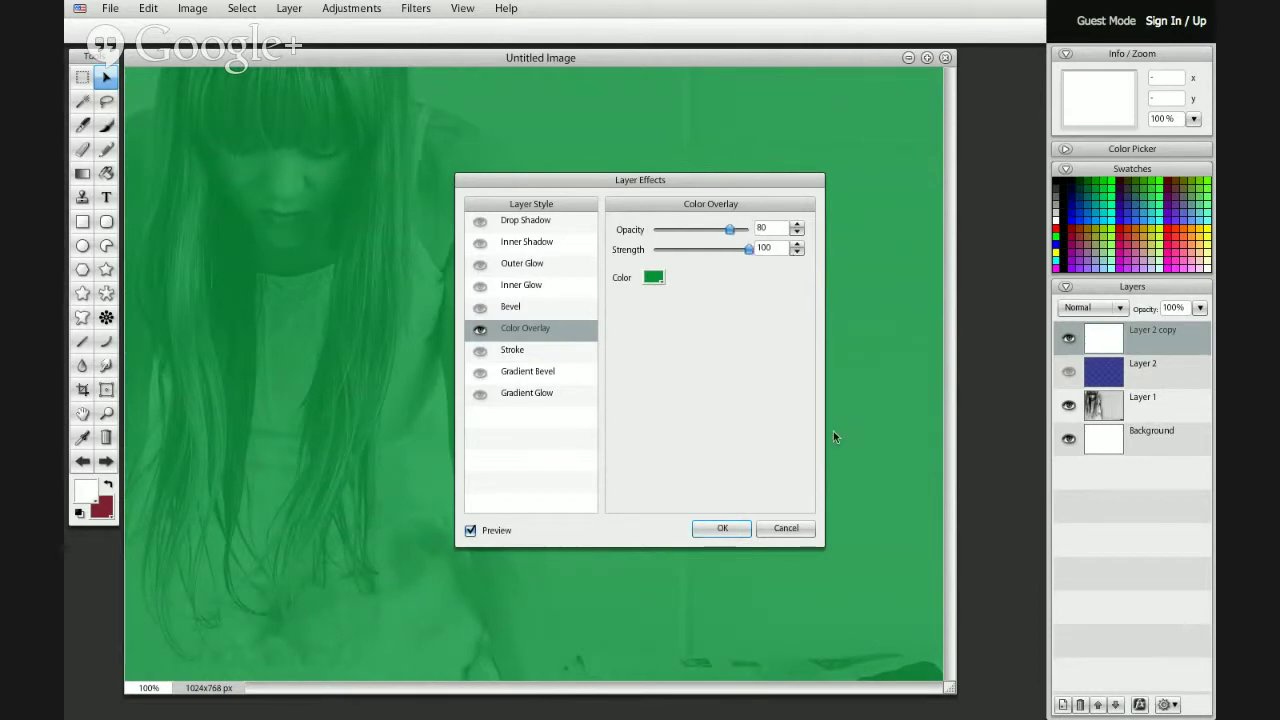
pyautogui.click(722, 529)
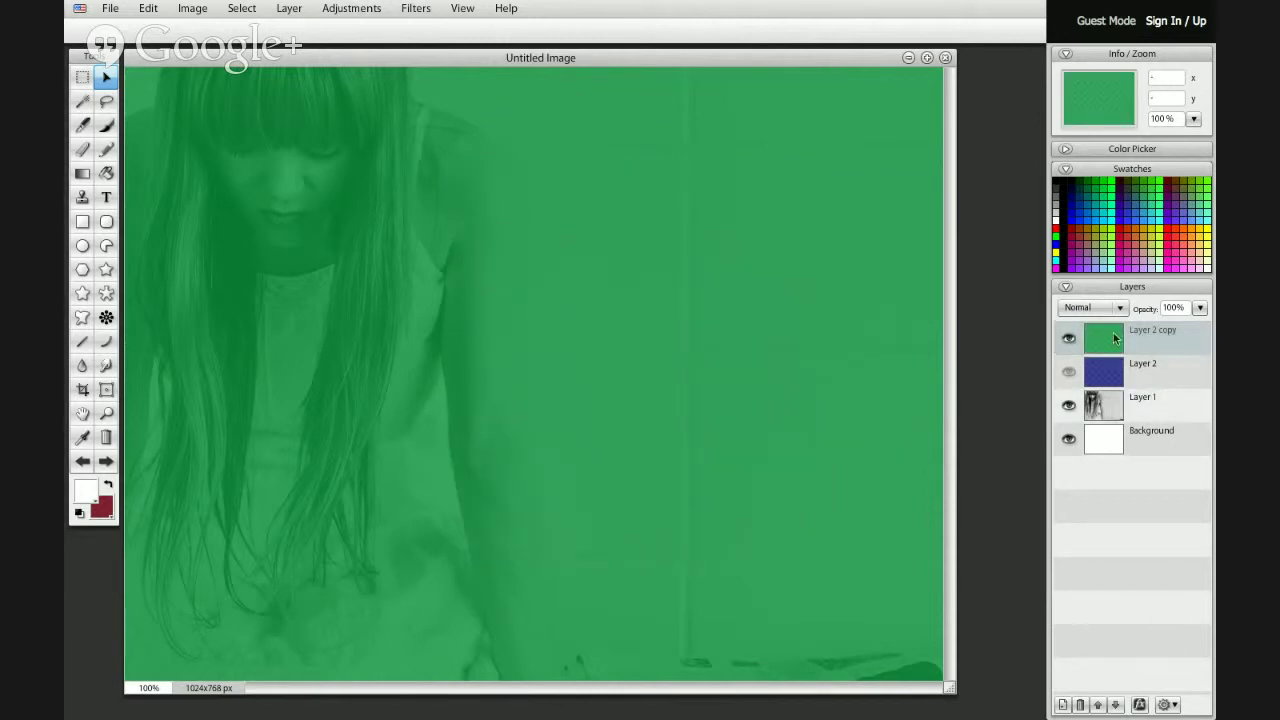
# - Duplicate the green Layer 2 copy, hide the green layer, and make the new white copy the active layer
pyautogui.rightClick(1195, 342)
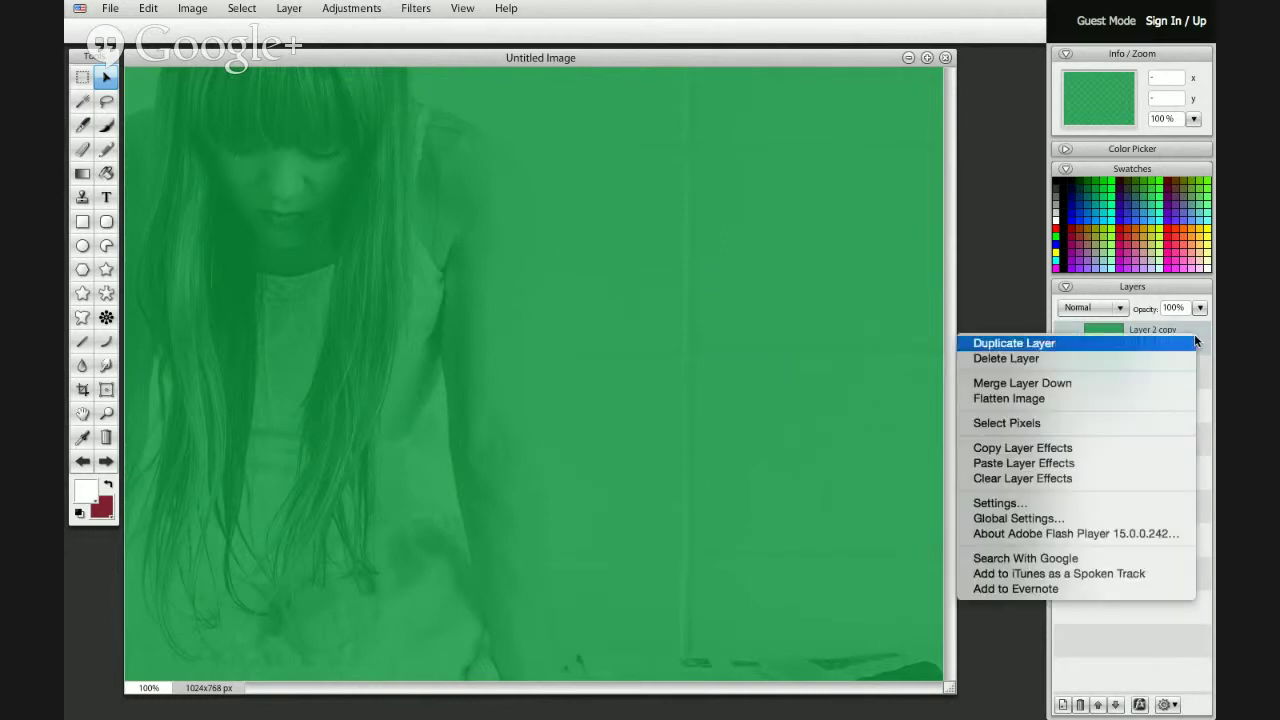
pyautogui.click(1136, 348)
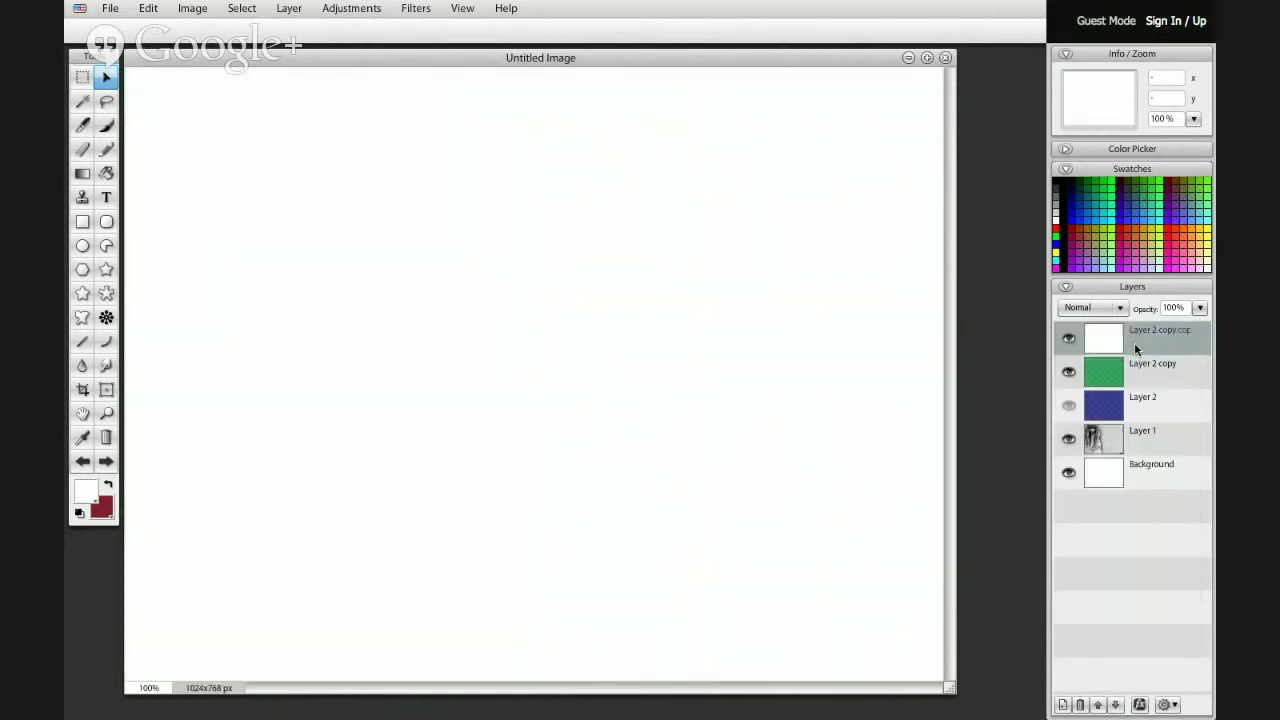
pyautogui.click(1068, 374)
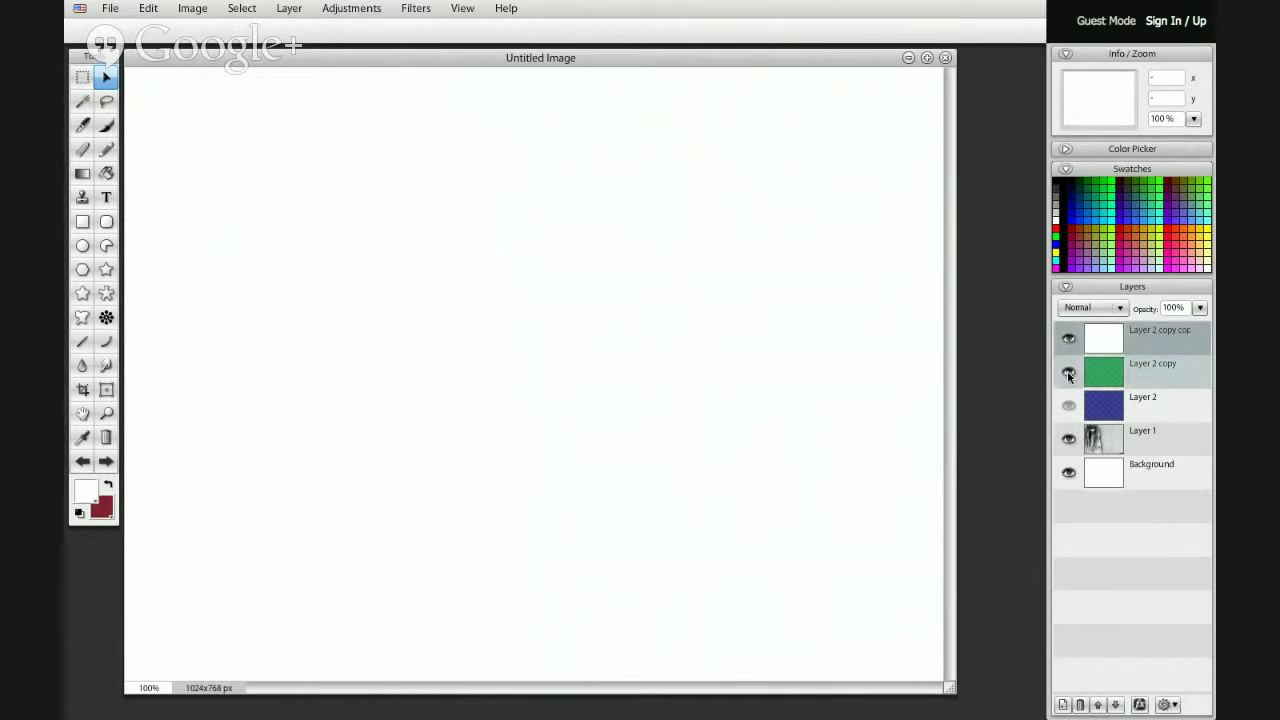
pyautogui.doubleClick(1191, 341)
pyautogui.click(1199, 342)
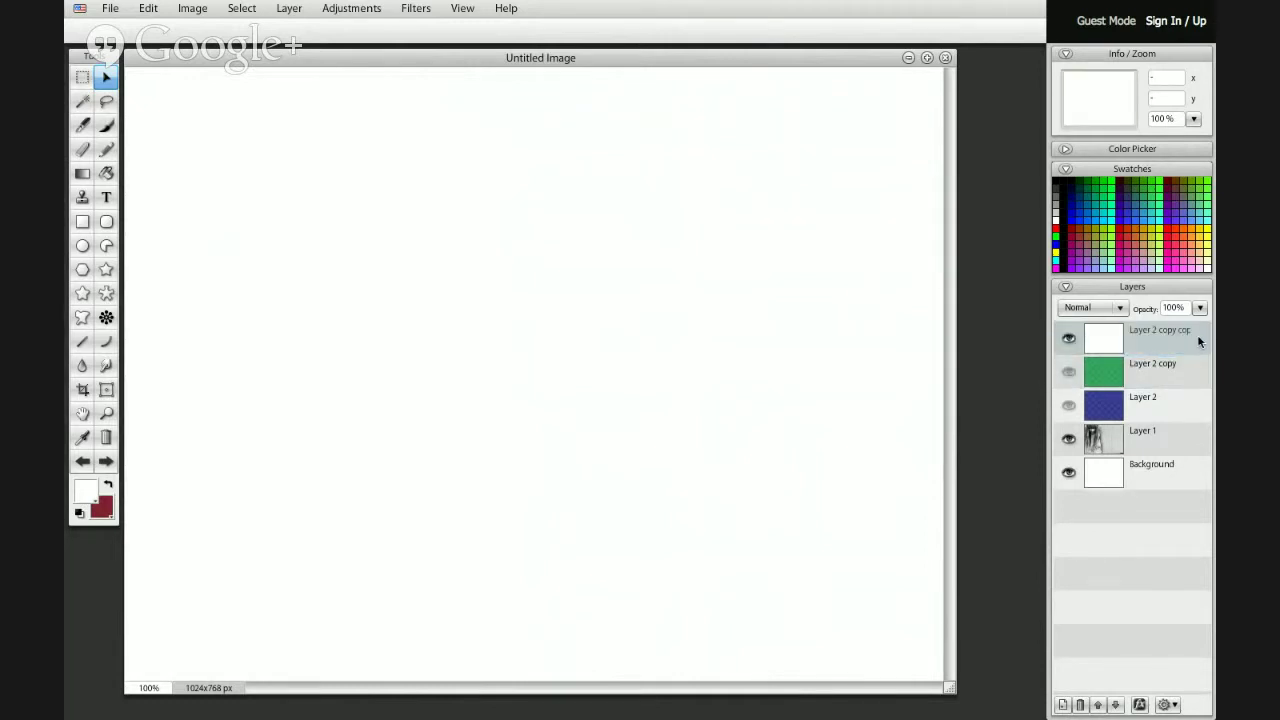
pyautogui.click(1199, 342)
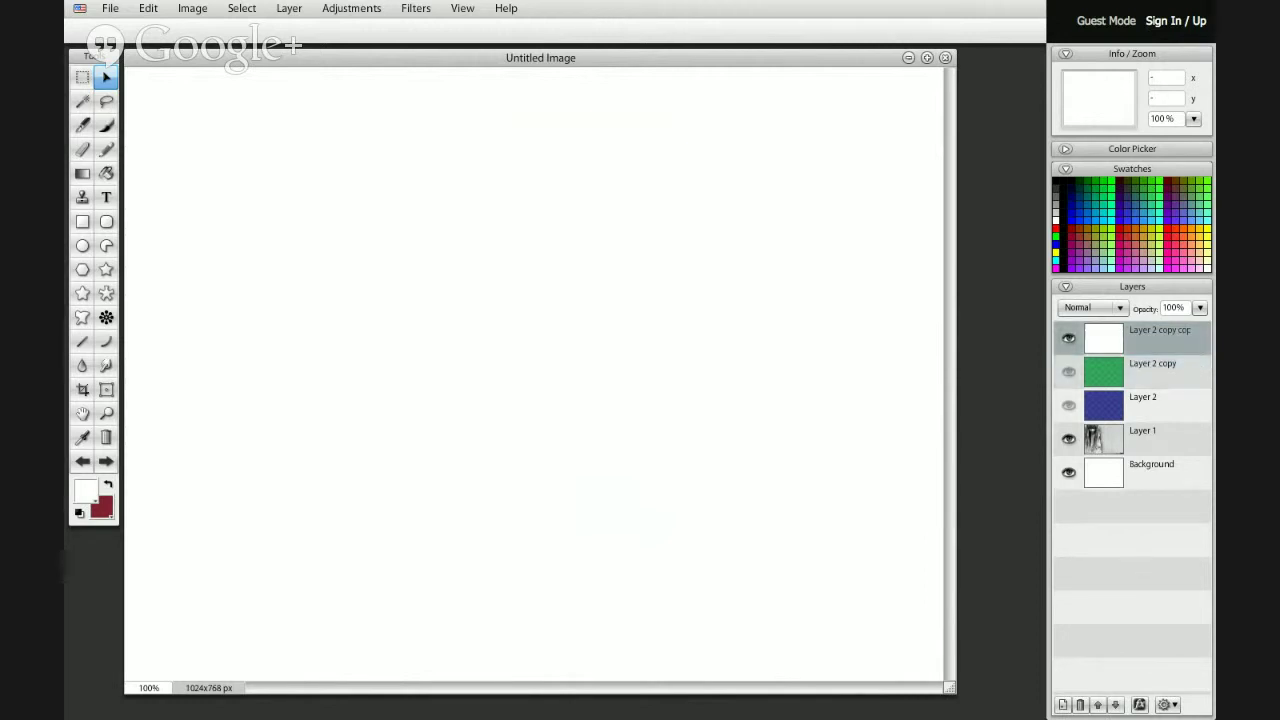
# - Add a Color Overlay layer effect to the new copy and choose the dark red 941834 as its colour
pyautogui.click(1140, 705)
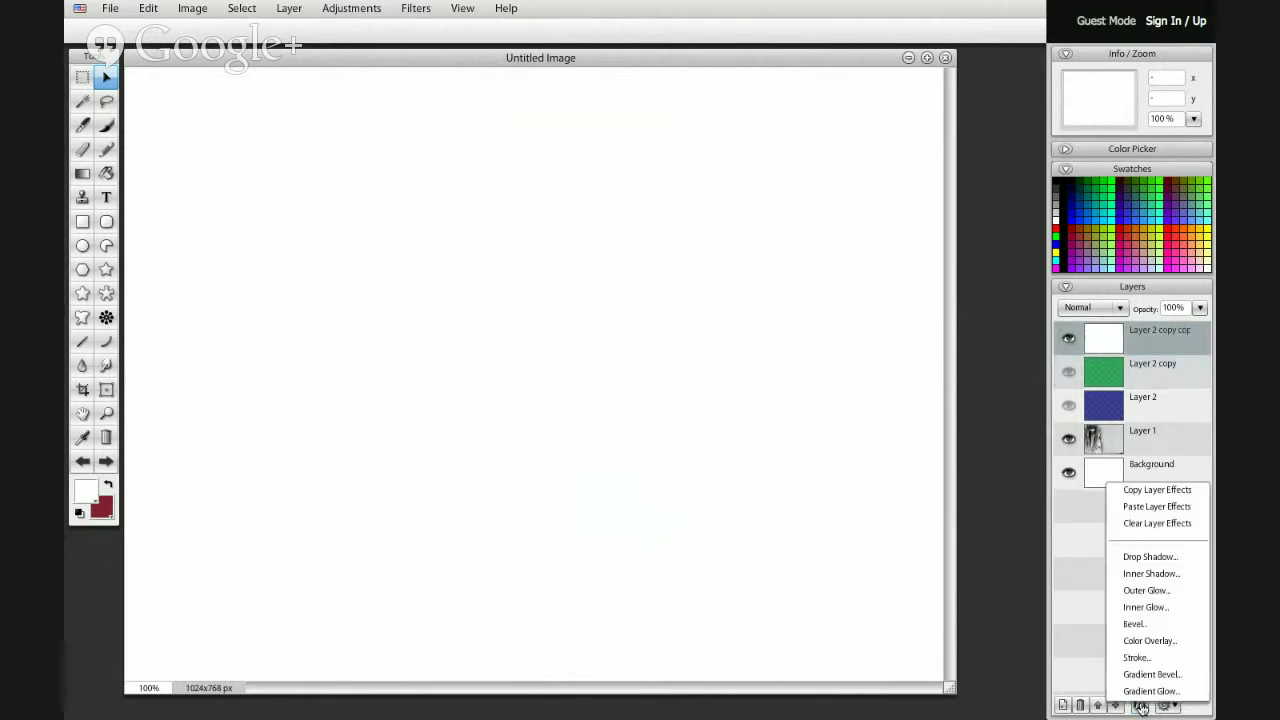
pyautogui.click(1134, 643)
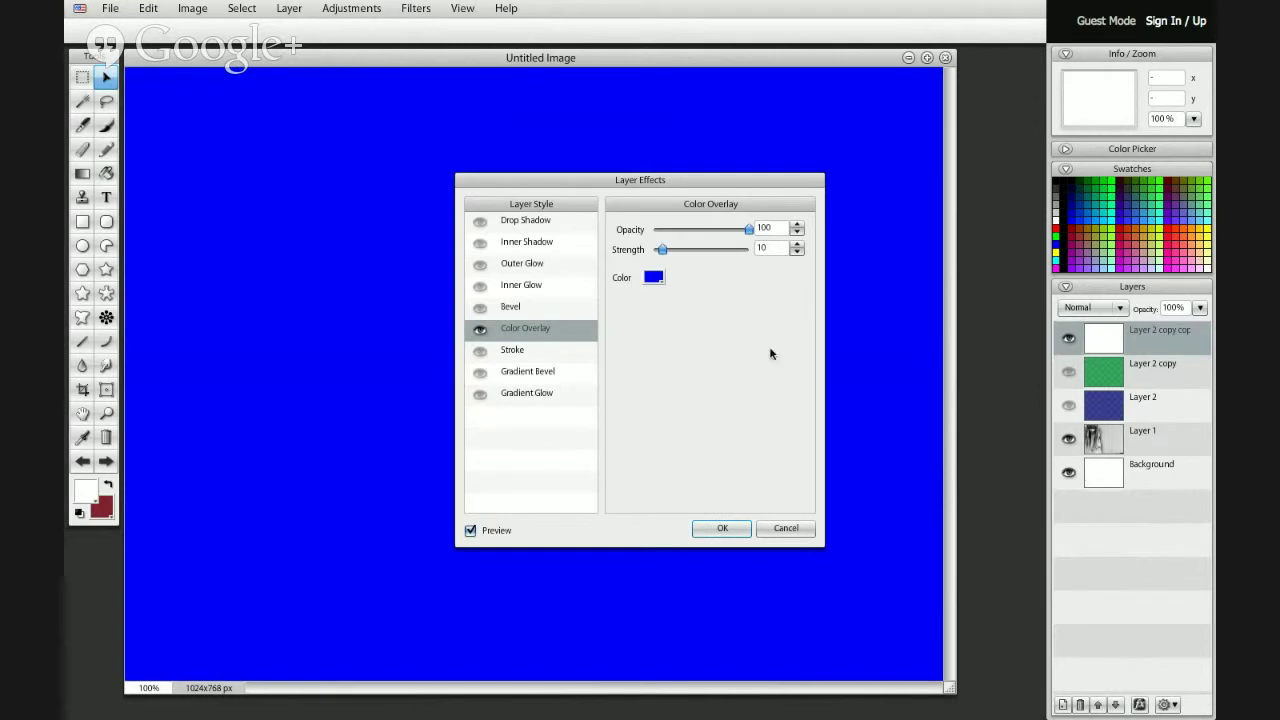
pyautogui.click(653, 277)
pyautogui.click(870, 318)
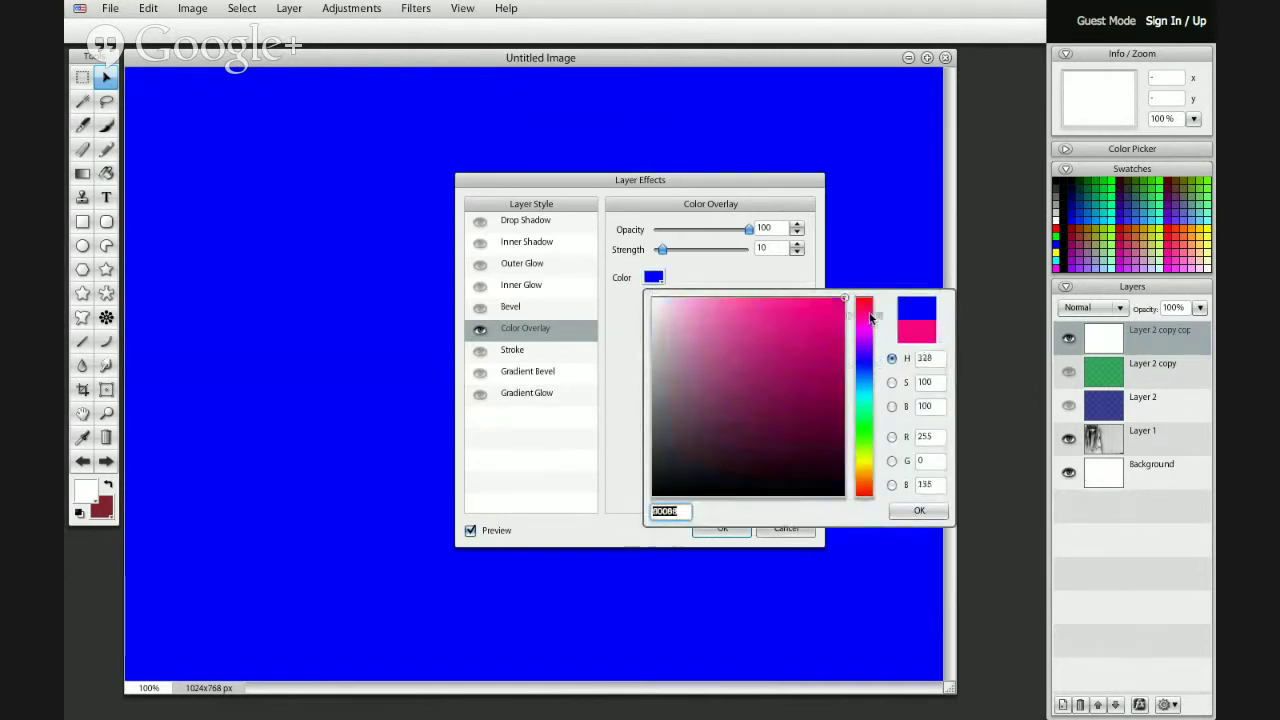
pyautogui.moveTo(870, 318); pyautogui.dragTo(870, 307)
pyautogui.click(823, 366)
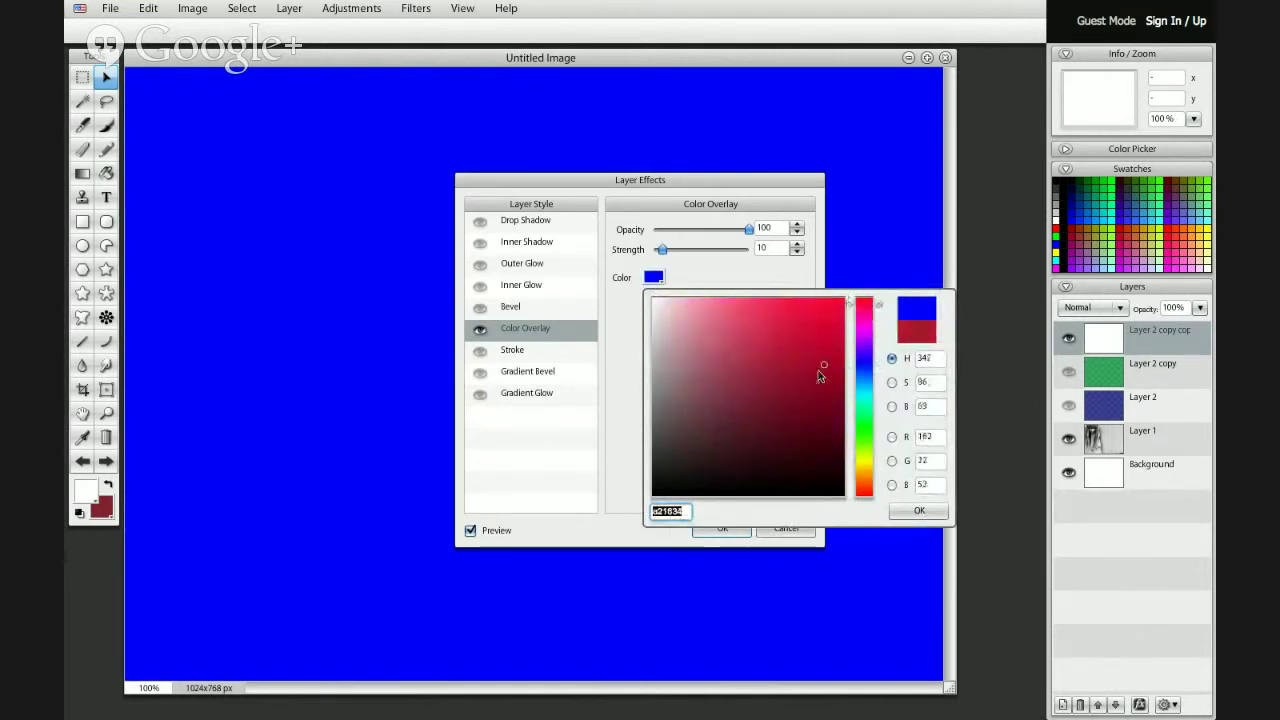
pyautogui.moveTo(817, 374); pyautogui.dragTo(813, 380)
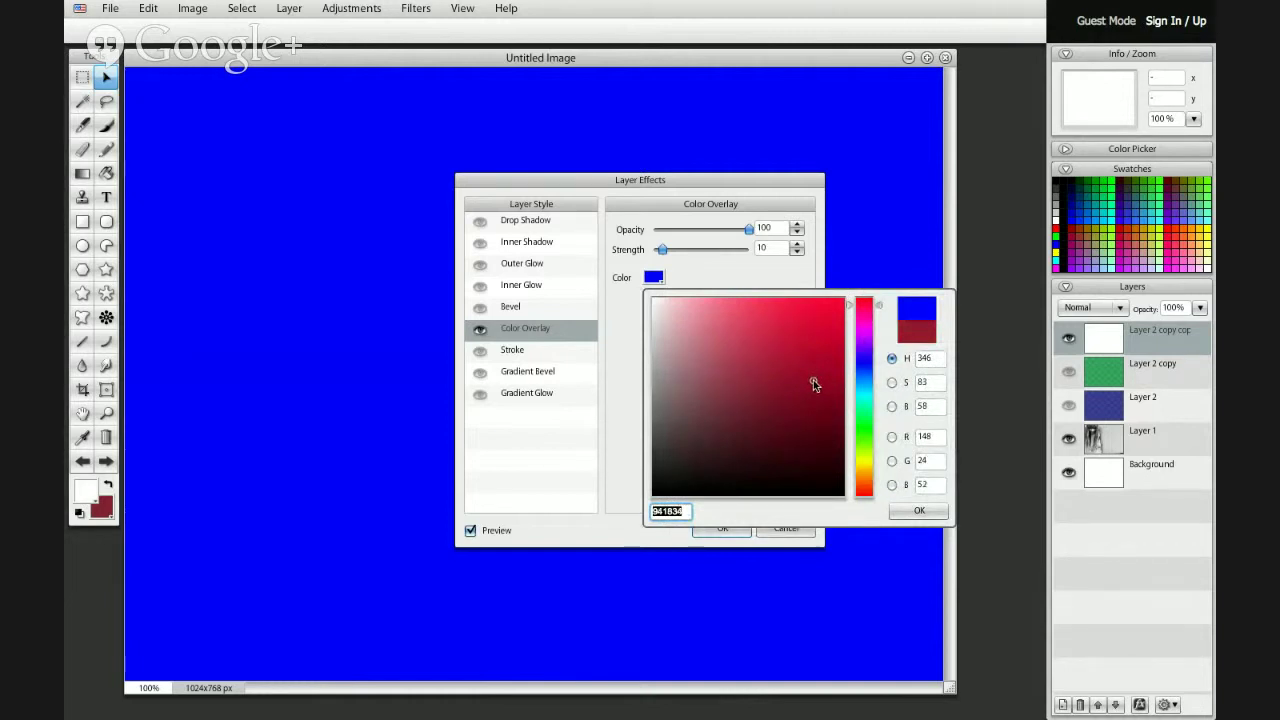
pyautogui.click(918, 509)
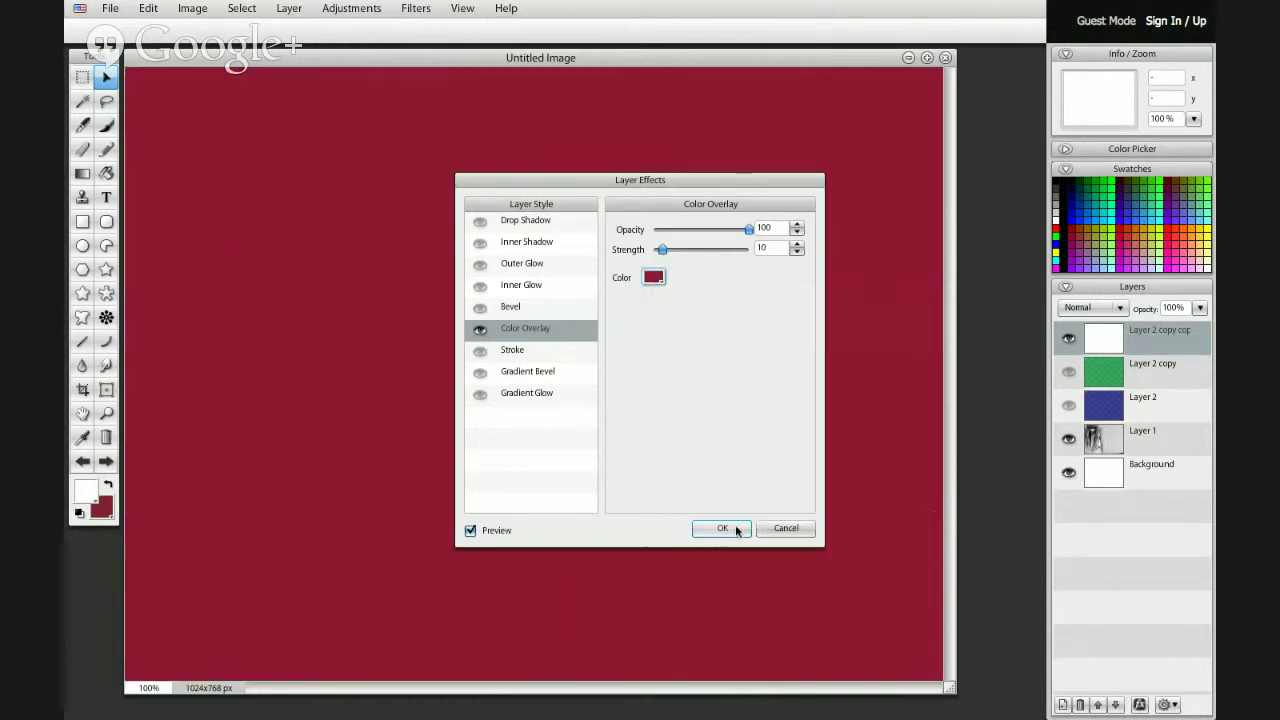
# - Set the red overlay's strength to 100 and its opacity to 81, and apply the layer effect
pyautogui.moveTo(662, 249); pyautogui.dragTo(795, 251)
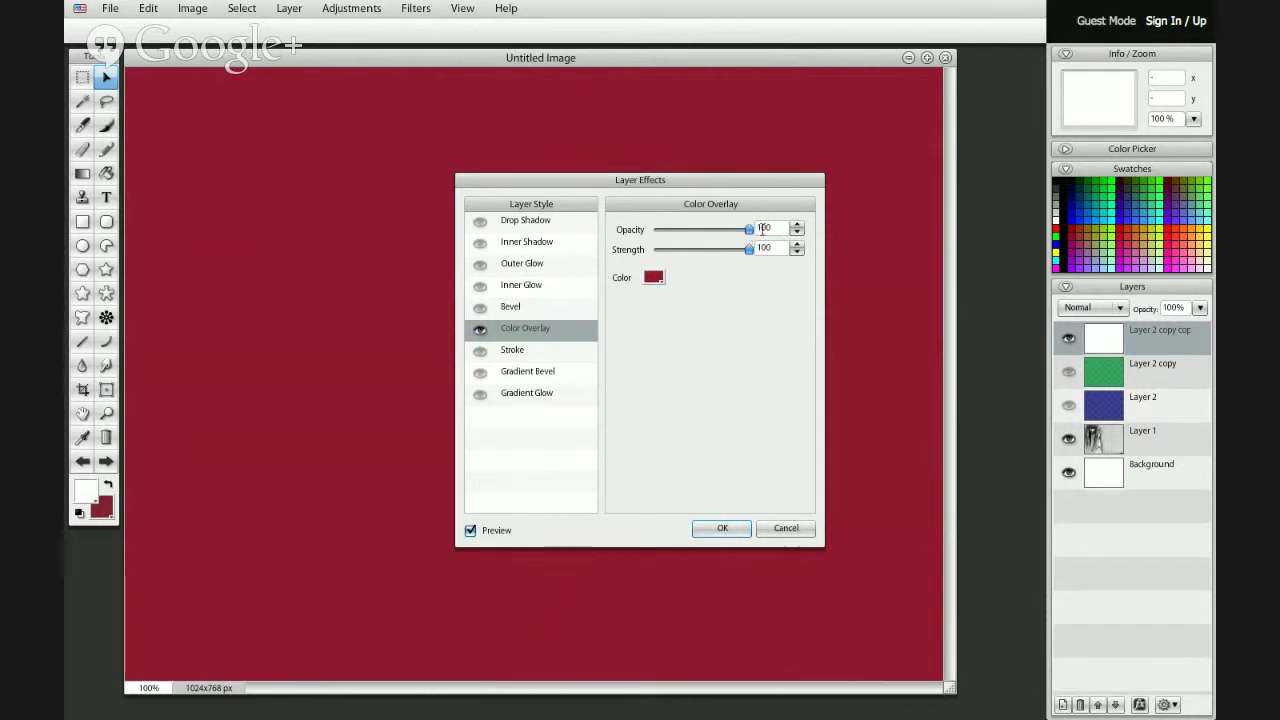
pyautogui.moveTo(749, 229); pyautogui.dragTo(731, 233)
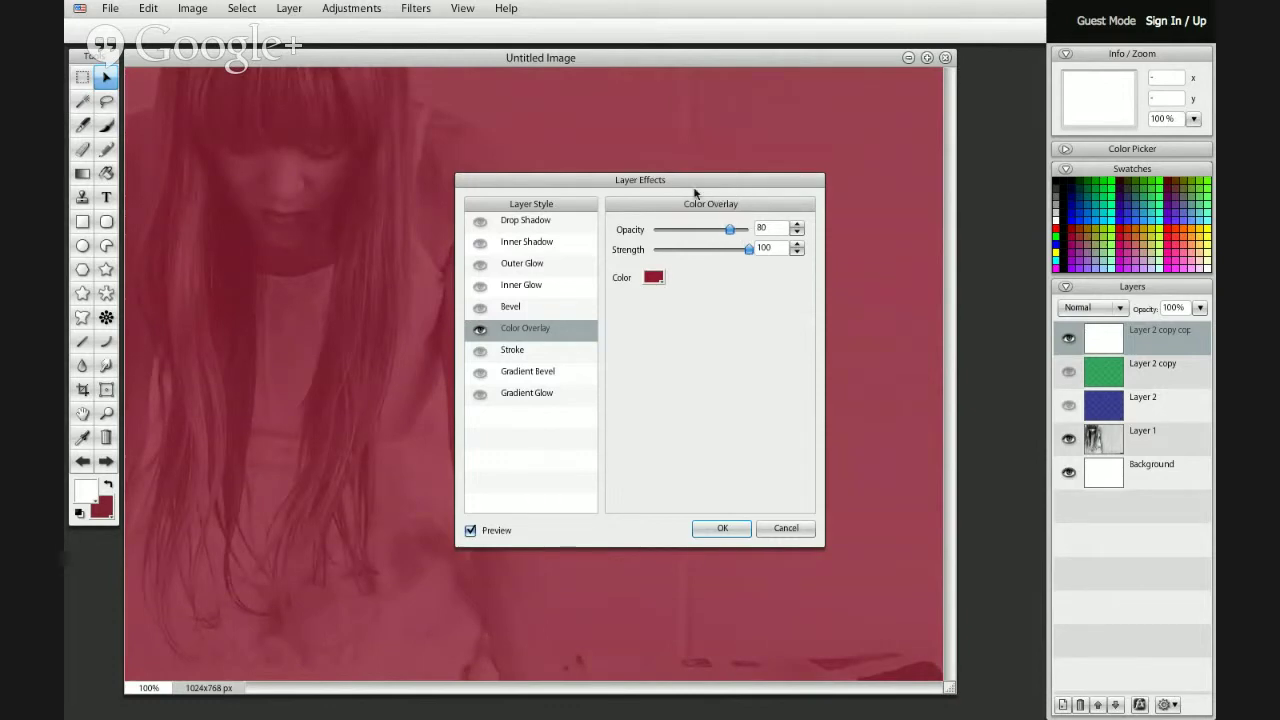
pyautogui.moveTo(694, 190); pyautogui.dragTo(792, 218)
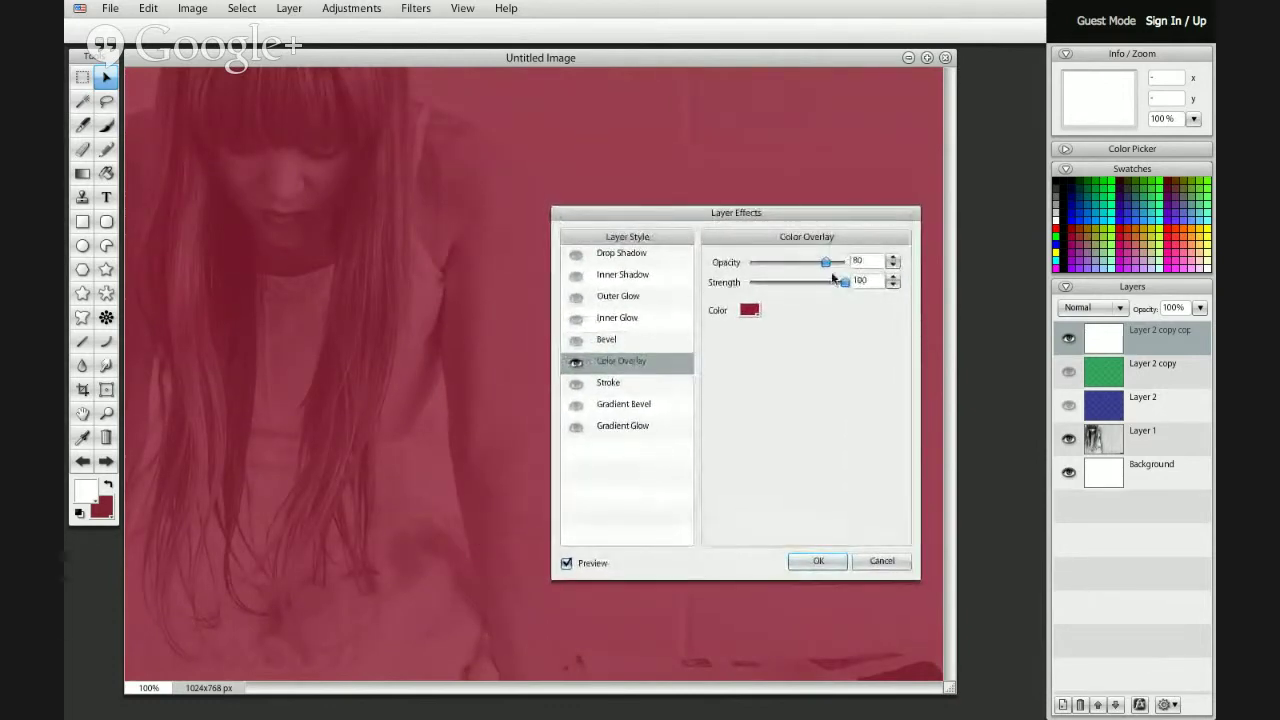
pyautogui.moveTo(844, 282)
pyautogui.mouseDown()
pyautogui.moveTo(768, 284)
pyautogui.moveTo(848, 284)
pyautogui.moveTo(786, 263)
pyautogui.moveTo(828, 266)
pyautogui.mouseUp()
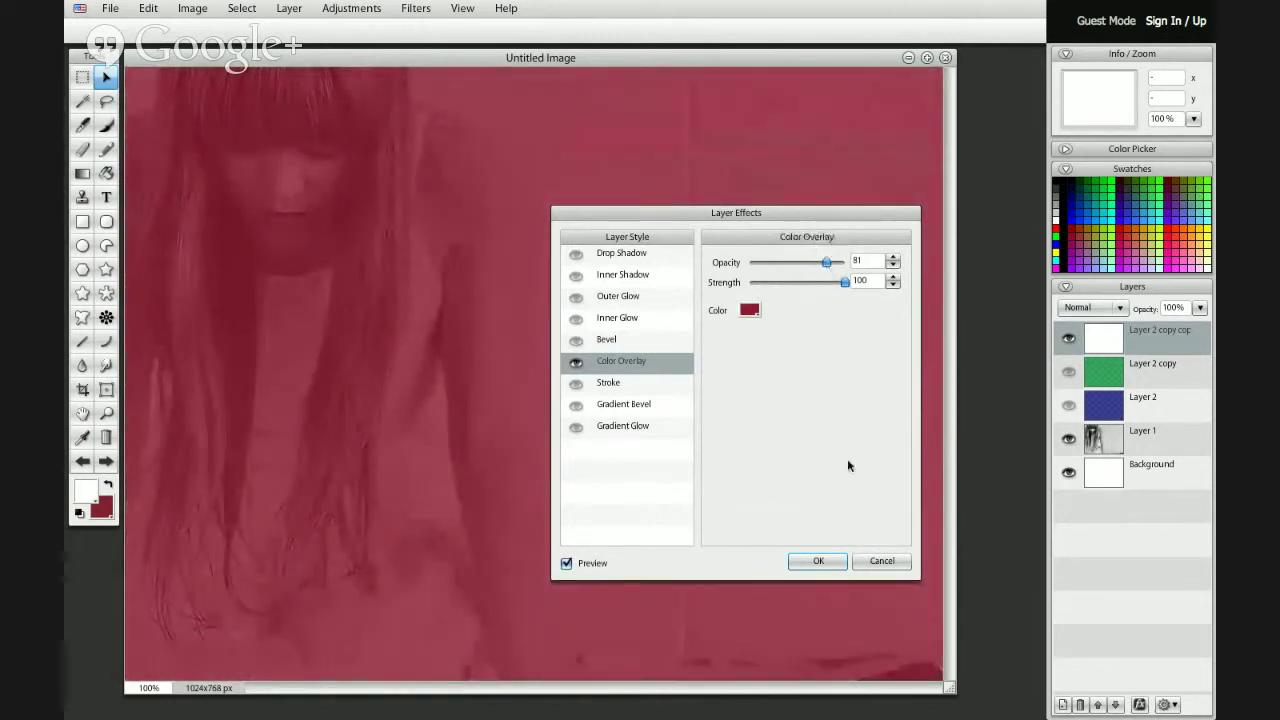
pyautogui.click(818, 562)
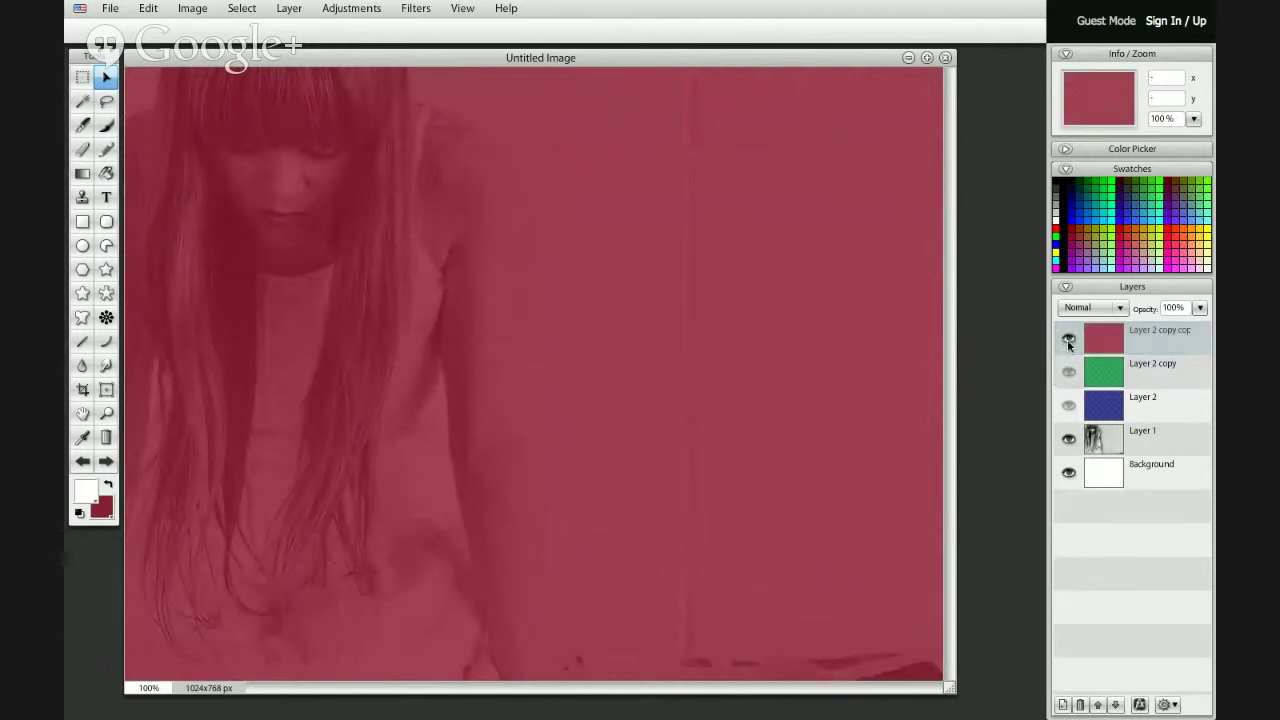
# - Compare the blue, green and red overlay layers by showing them one at a time over the photo
pyautogui.click(1068, 342)
pyautogui.click(1068, 374)
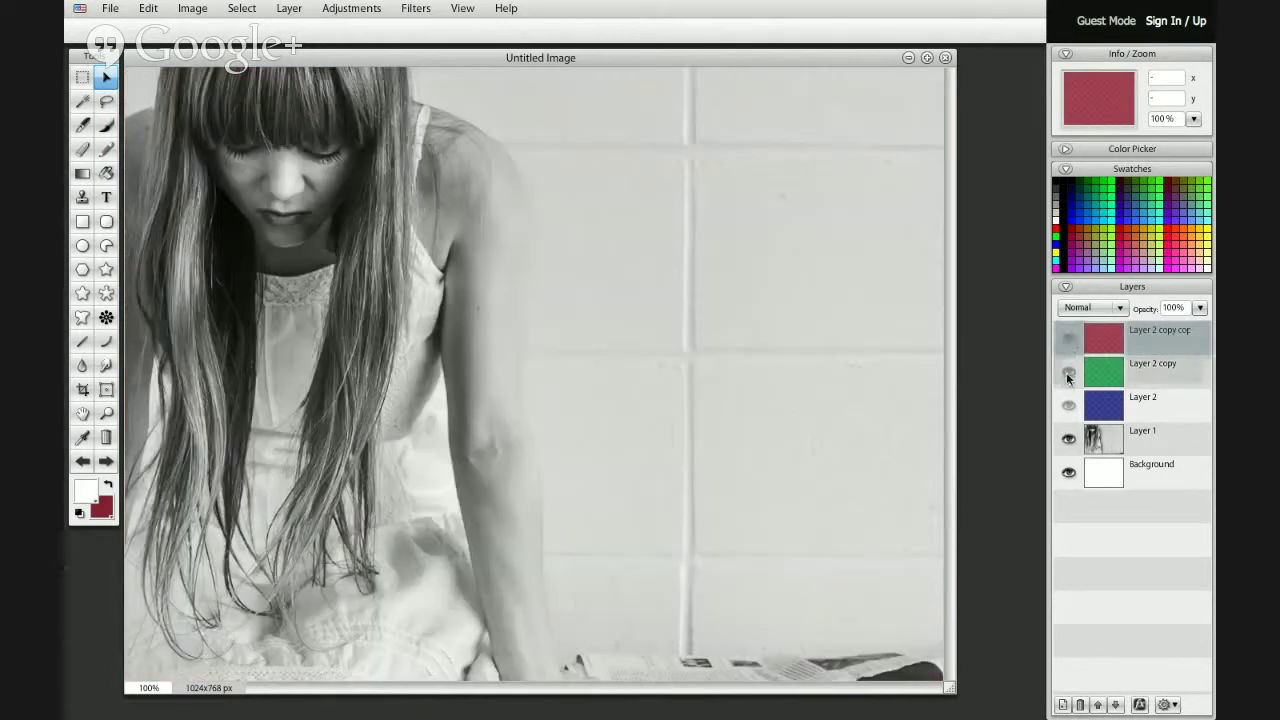
pyautogui.click(1068, 374)
pyautogui.click(1069, 407)
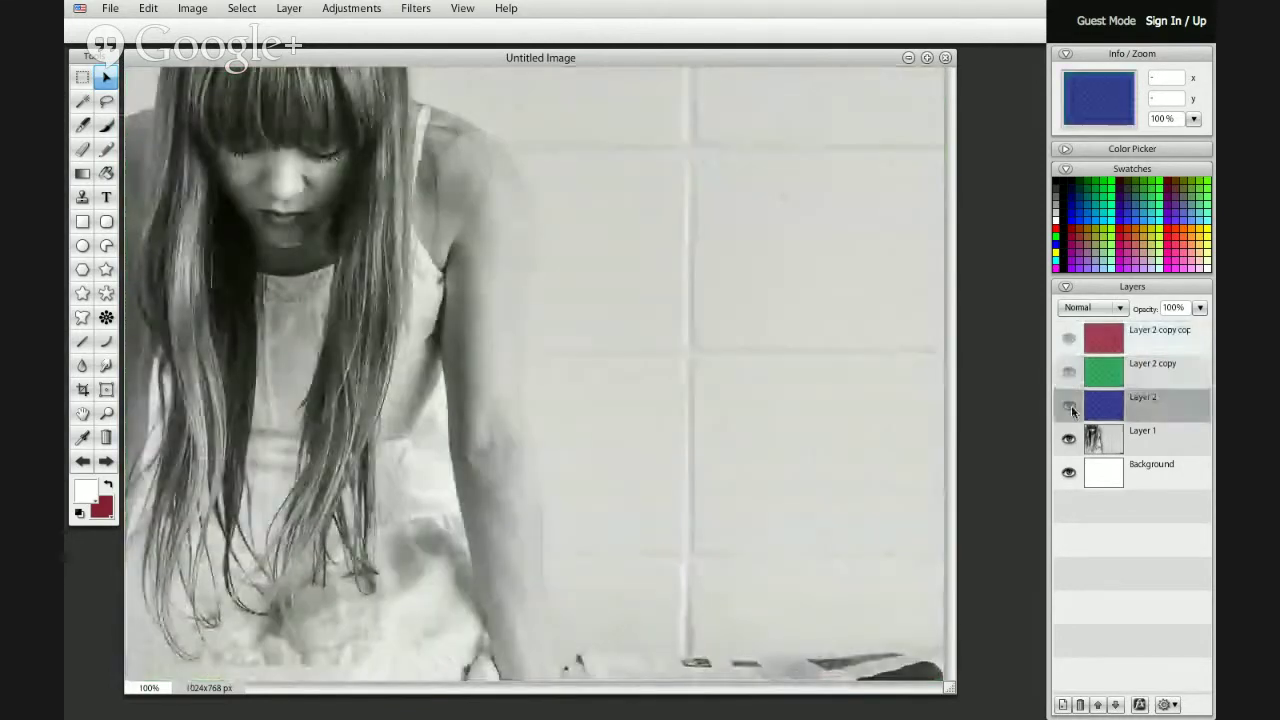
pyautogui.click(1069, 407)
pyautogui.click(1068, 374)
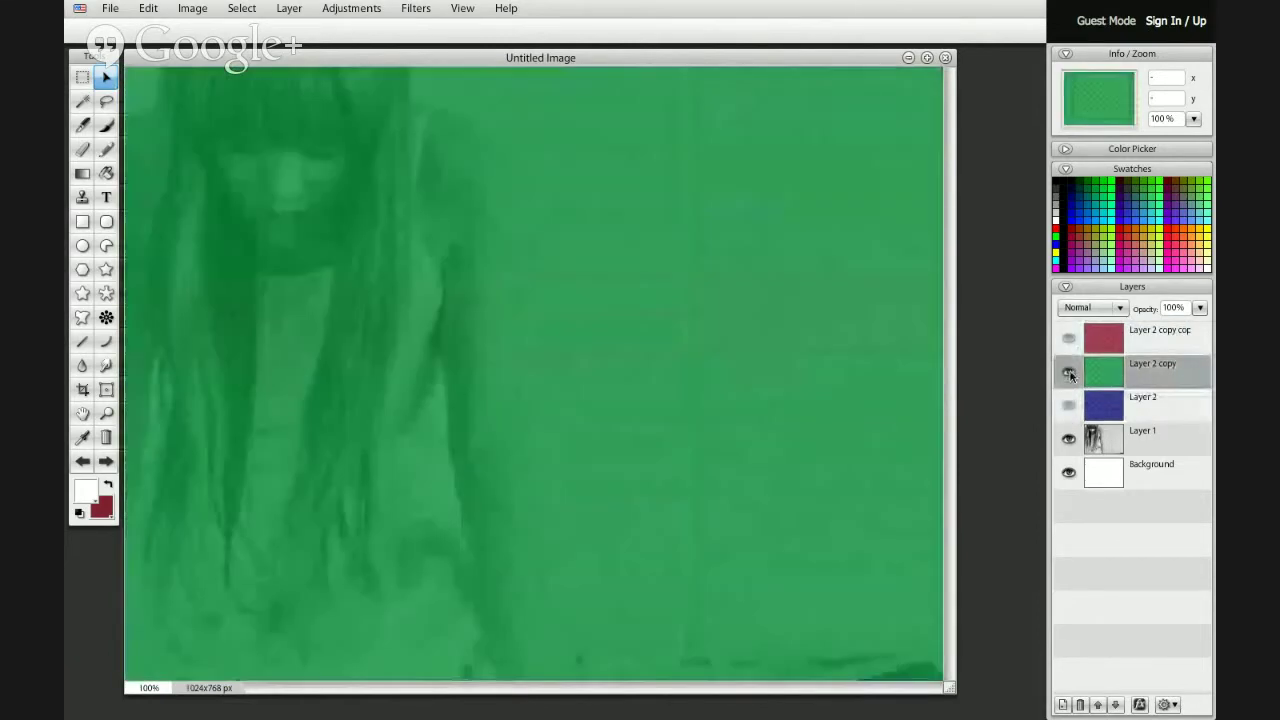
pyautogui.click(1068, 374)
pyautogui.click(1068, 340)
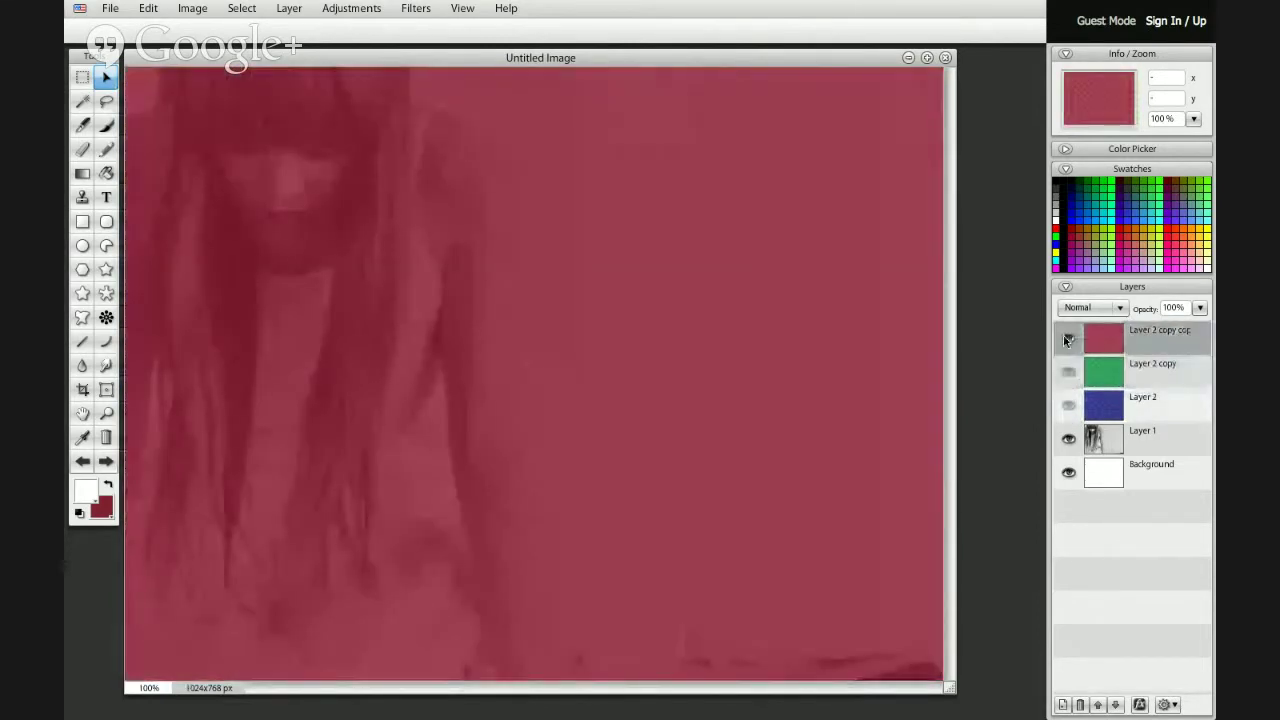
pyautogui.click(1068, 340)
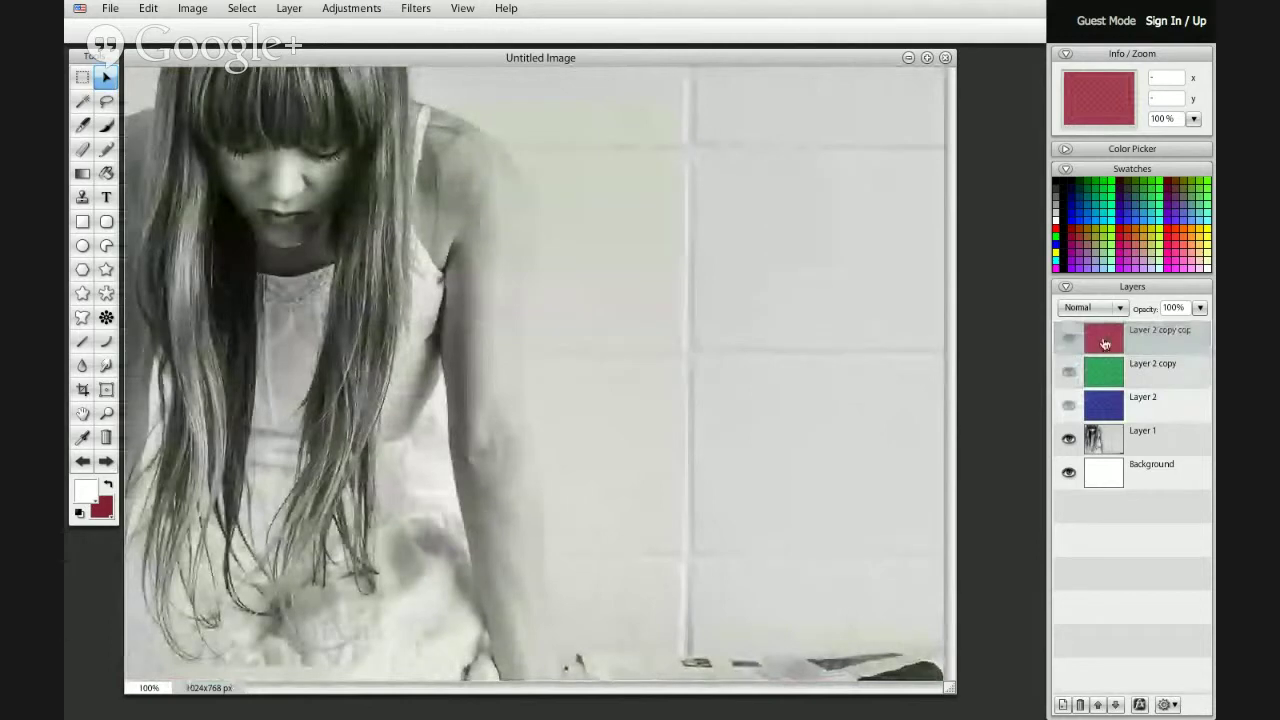
pyautogui.click(1066, 340)
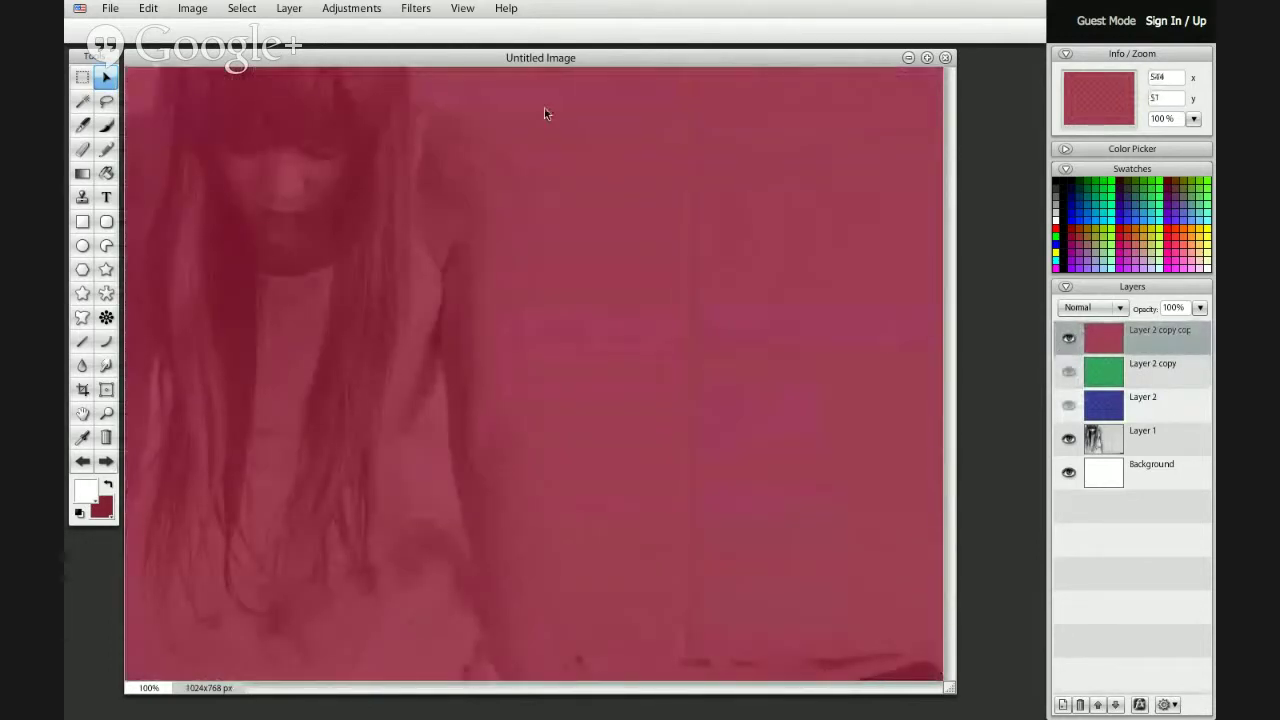
# - Hide the red overlay layer and add a new empty layer at the top of the layer stack
pyautogui.moveTo(949, 690); pyautogui.dragTo(1022, 714)
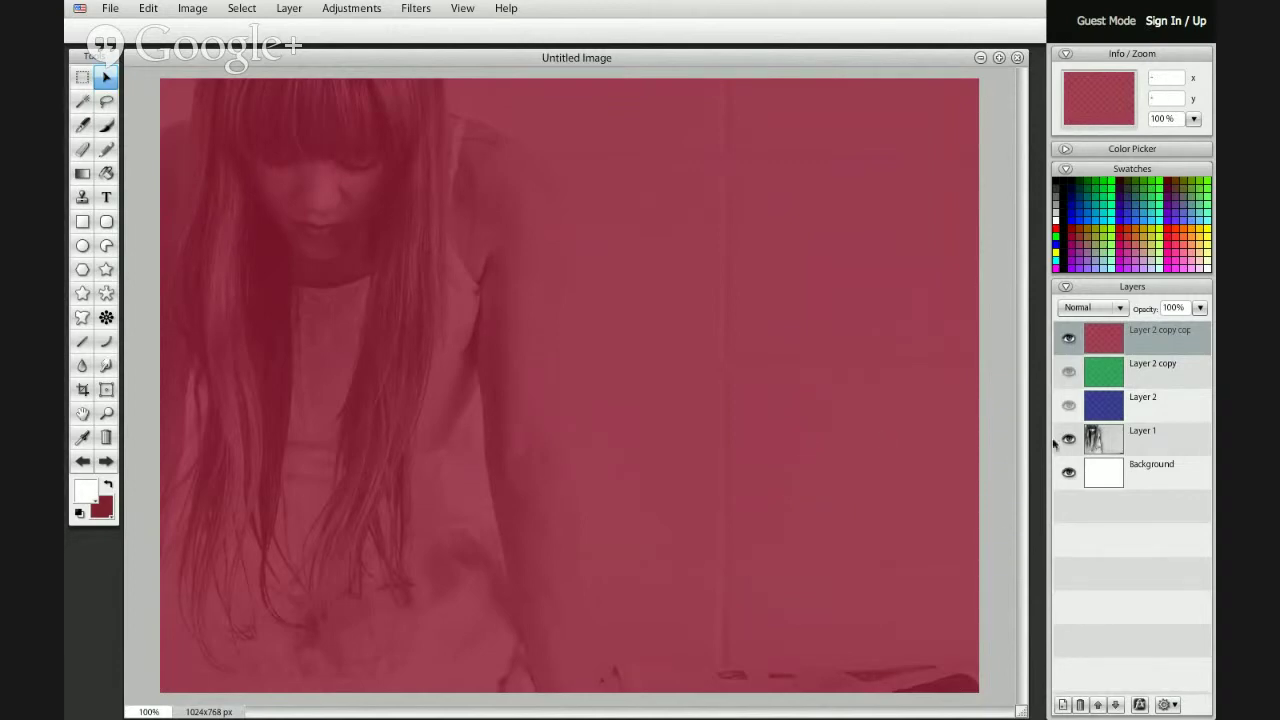
pyautogui.click(1069, 341)
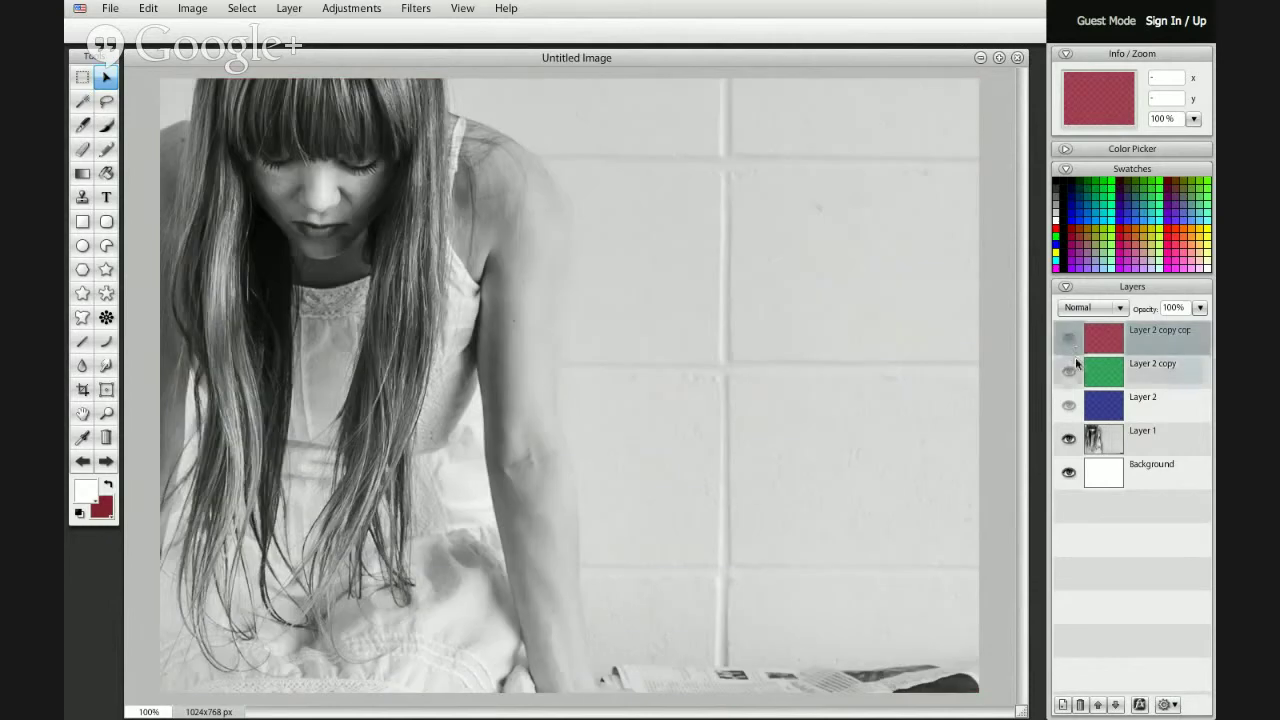
pyautogui.click(1063, 706)
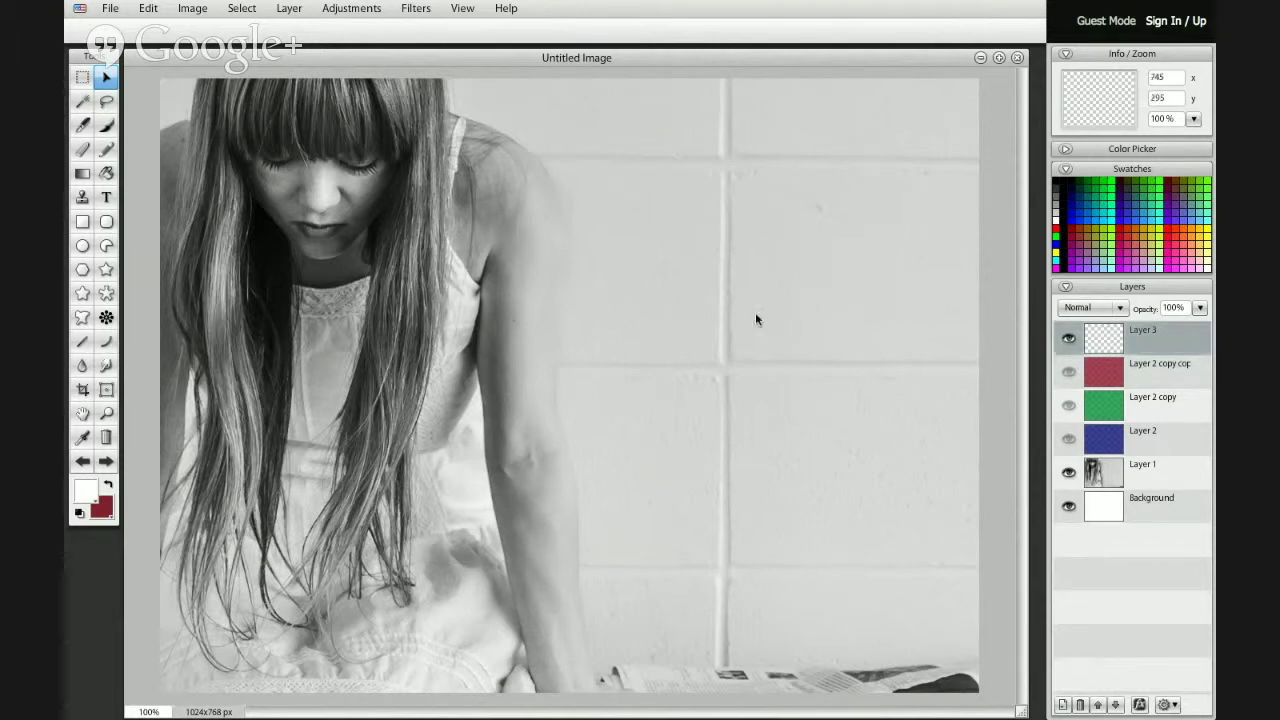
# - Fill a full-height rectangular selection over about the right two-thirds of the canvas with white on Layer 3, and deselect
pyautogui.click(83, 79)
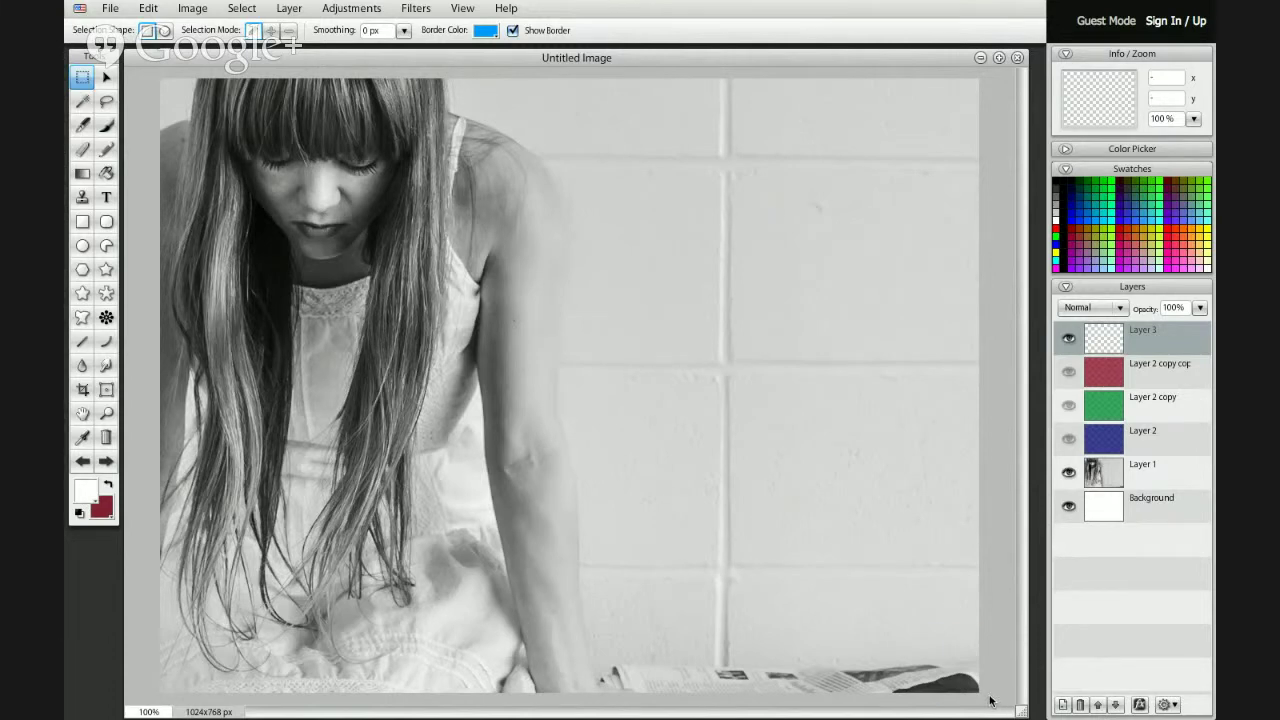
pyautogui.moveTo(987, 698); pyautogui.dragTo(452, 58)
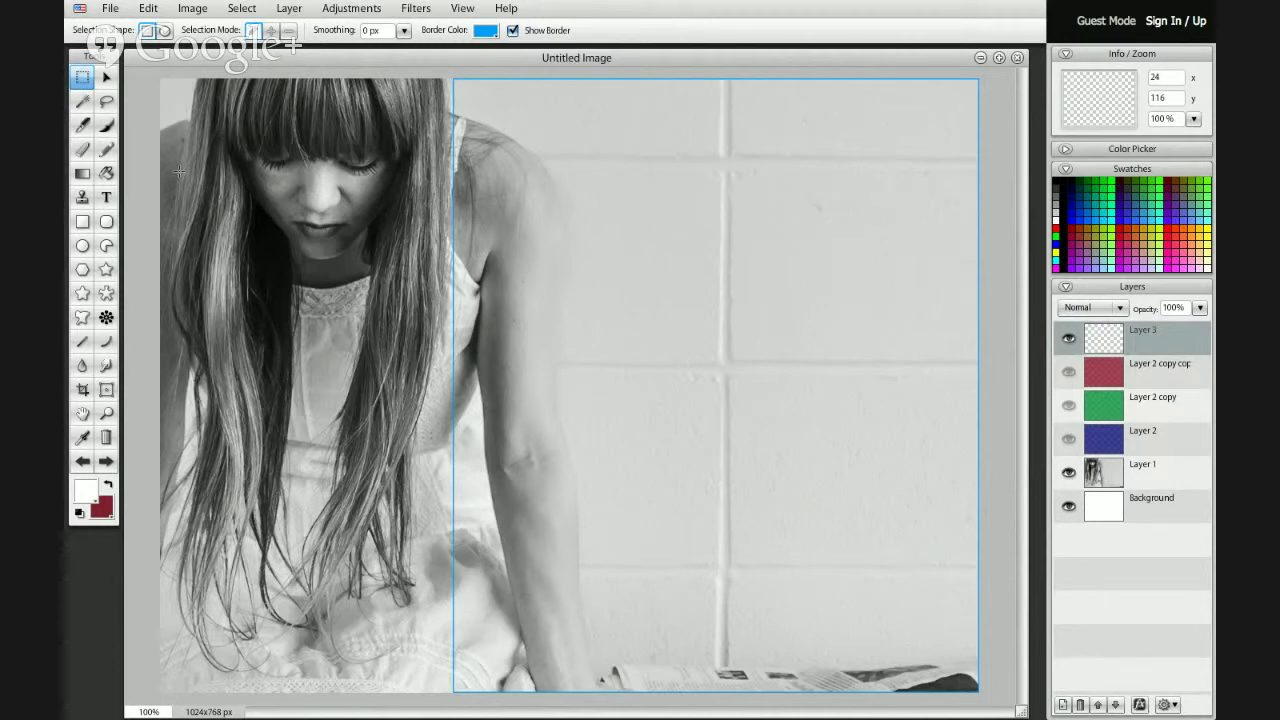
pyautogui.click(107, 174)
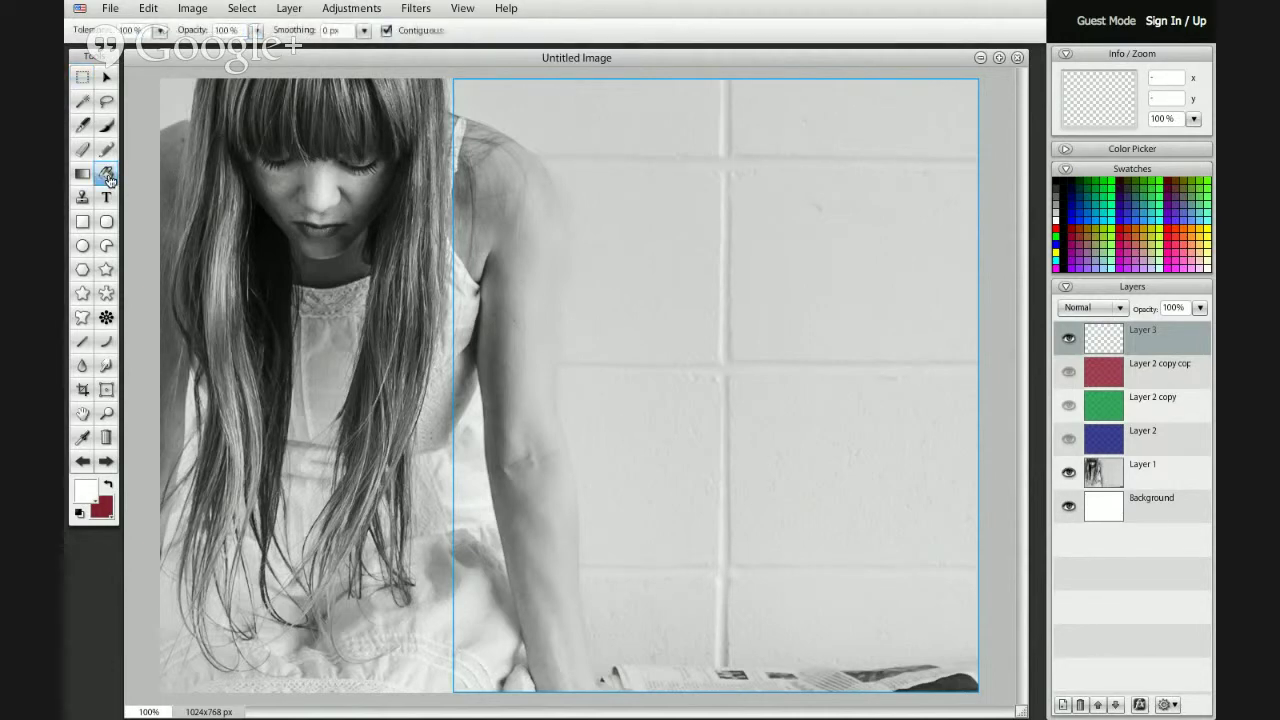
pyautogui.click(769, 223)
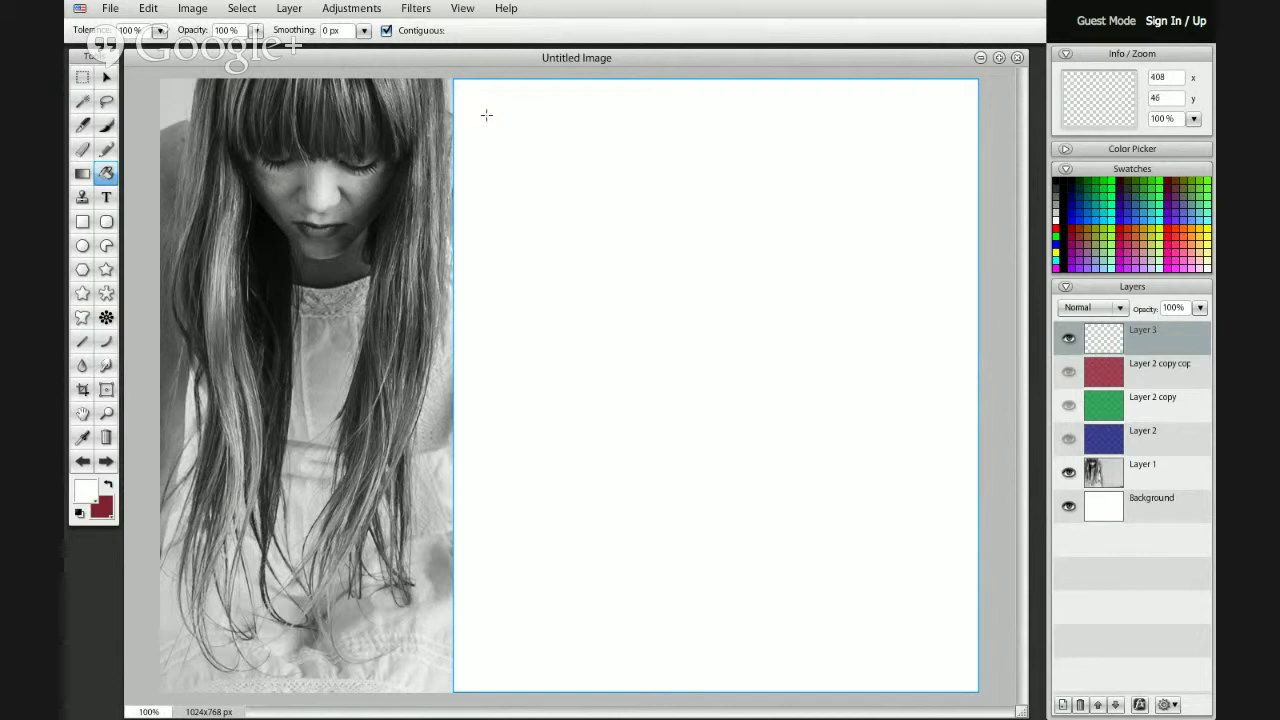
pyautogui.click(114, 86)
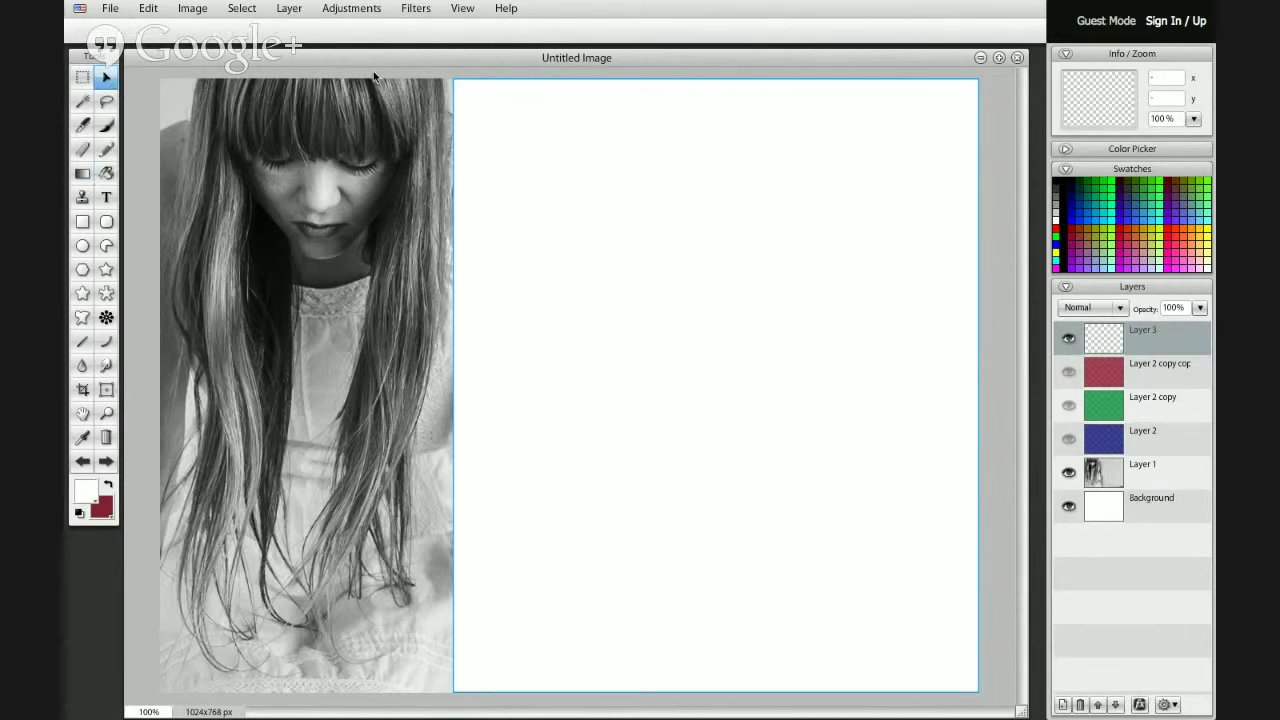
pyautogui.click(242, 9)
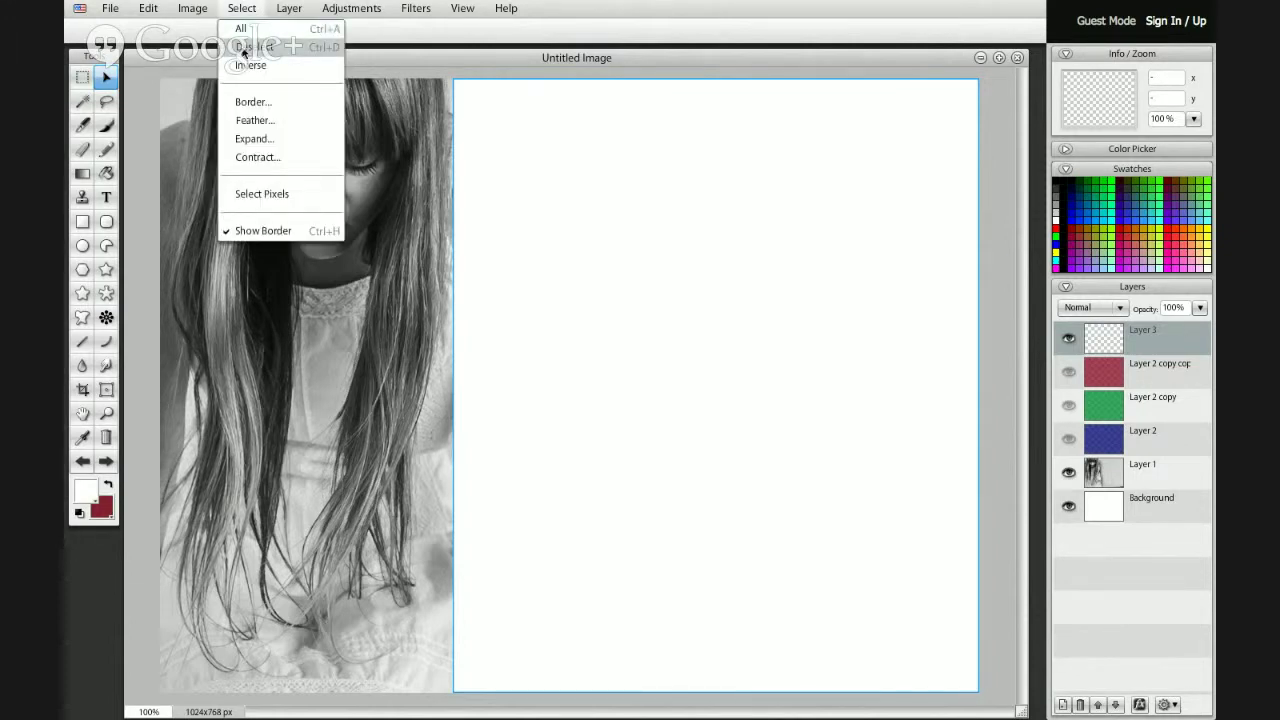
pyautogui.click(243, 48)
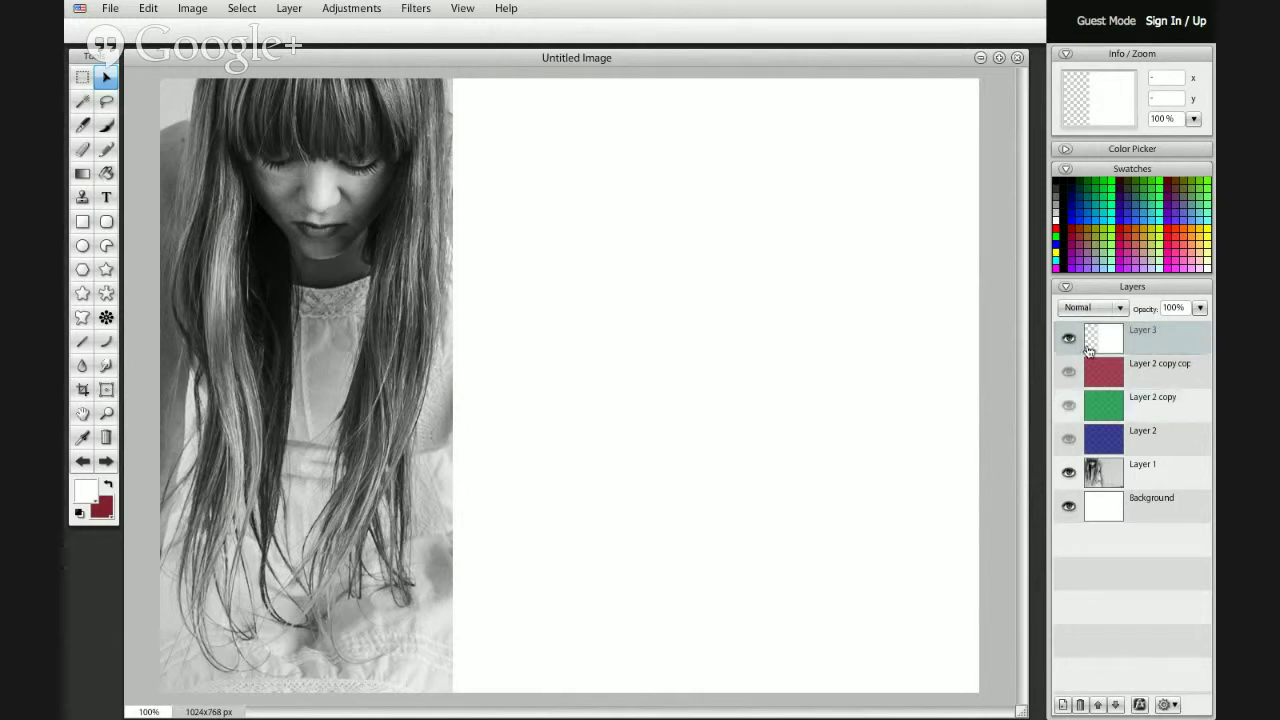
# - Set the opacity of the white panel on Layer 3 to 80% and show the red overlay layer beneath it
pyautogui.click(1200, 309)
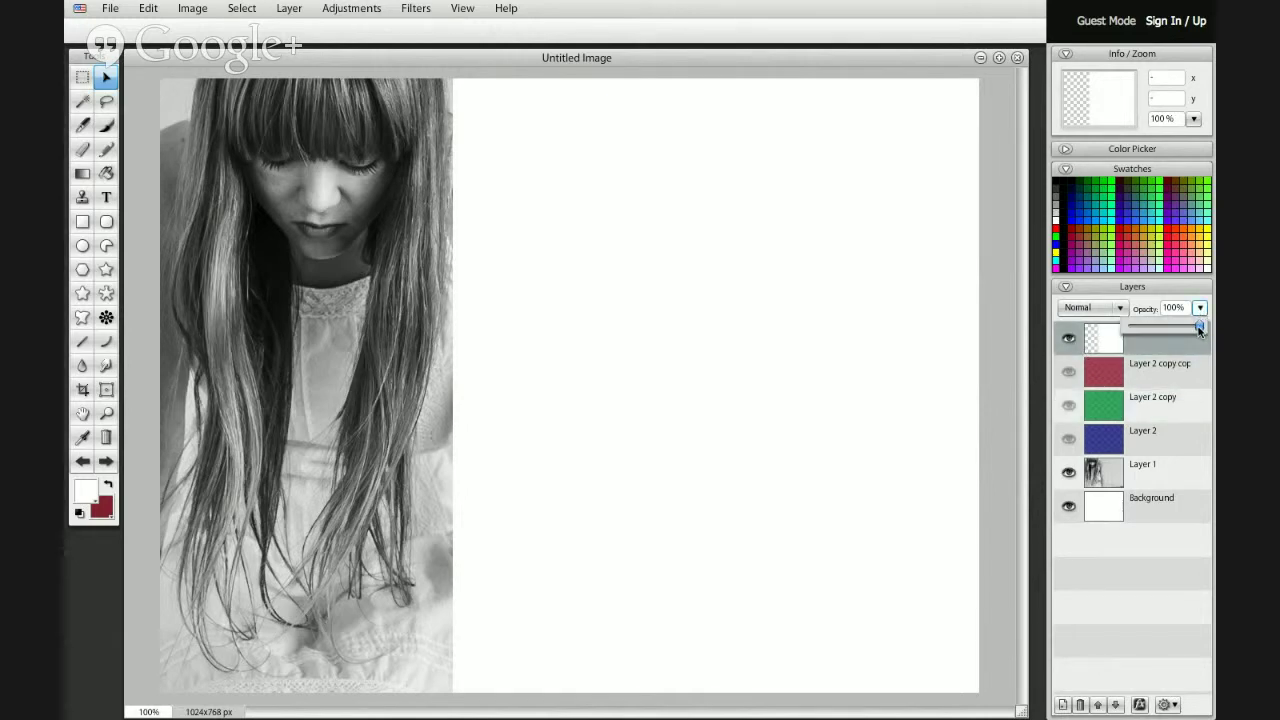
pyautogui.moveTo(1200, 329); pyautogui.dragTo(1183, 326)
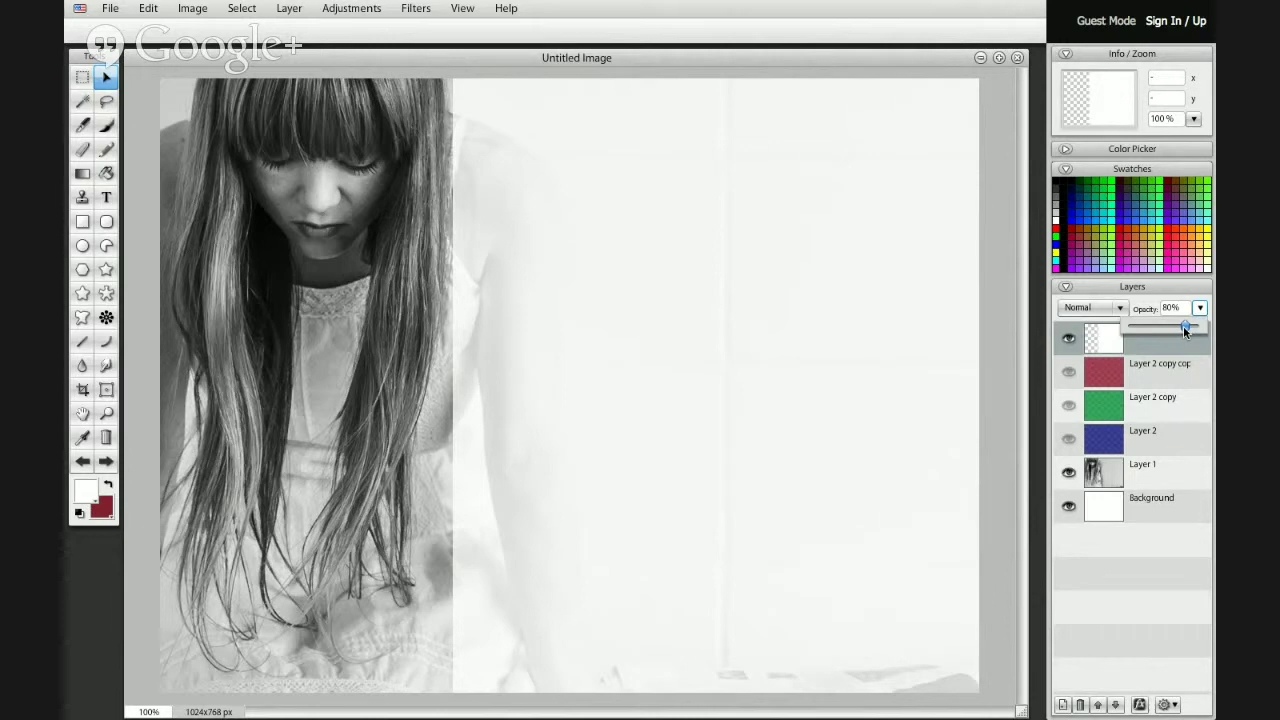
pyautogui.click(1069, 375)
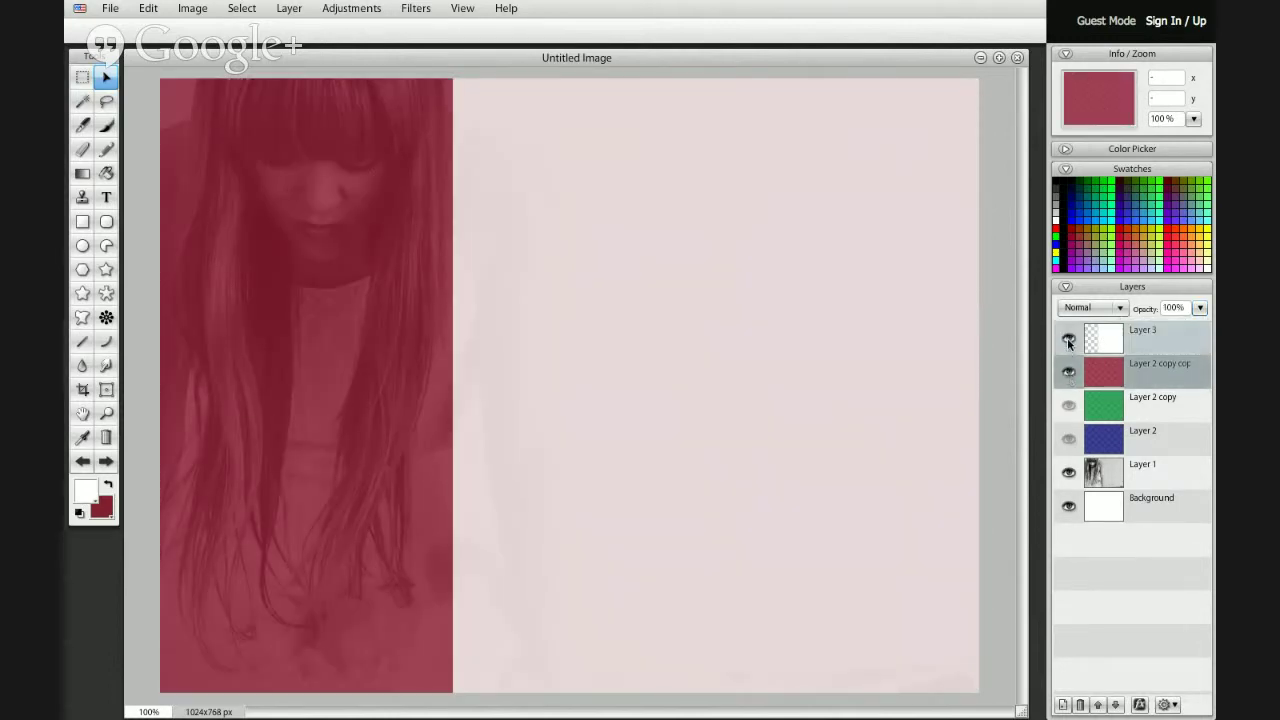
# - Toggle the white panel on Layer 3 and preview the blue, green and red overlays one at a time without it
pyautogui.click(1069, 343)
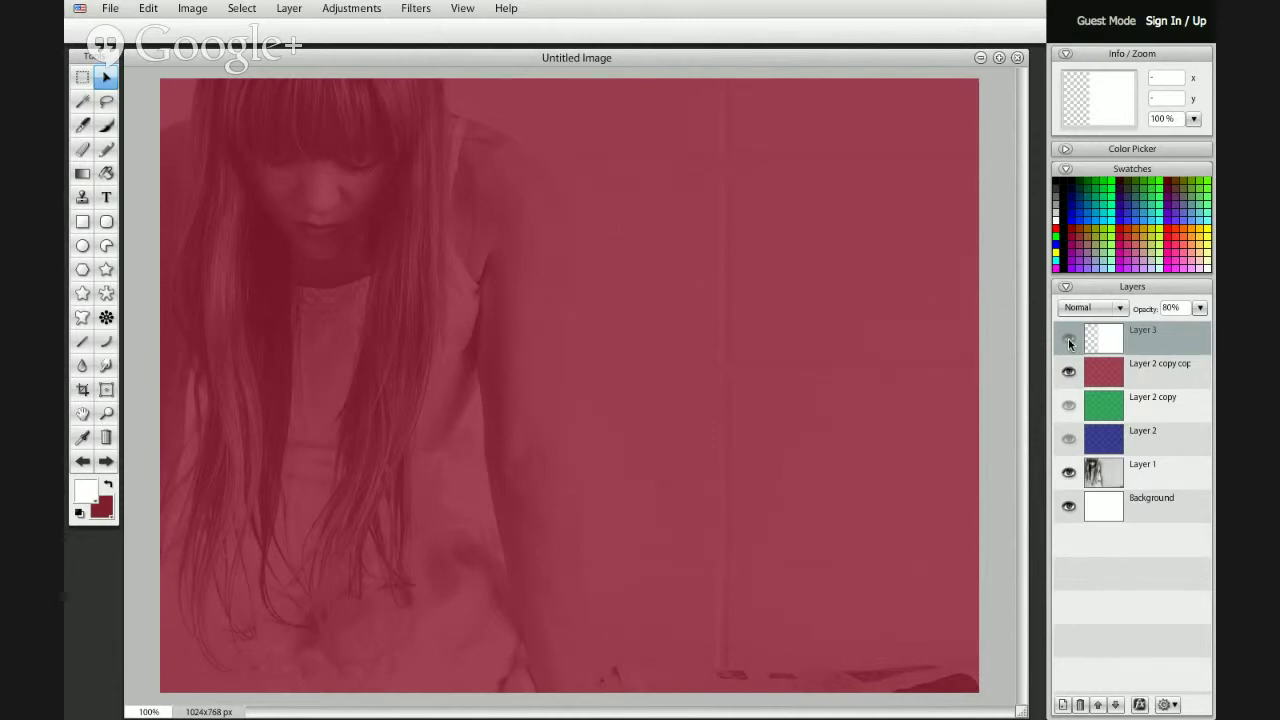
pyautogui.click(1068, 340)
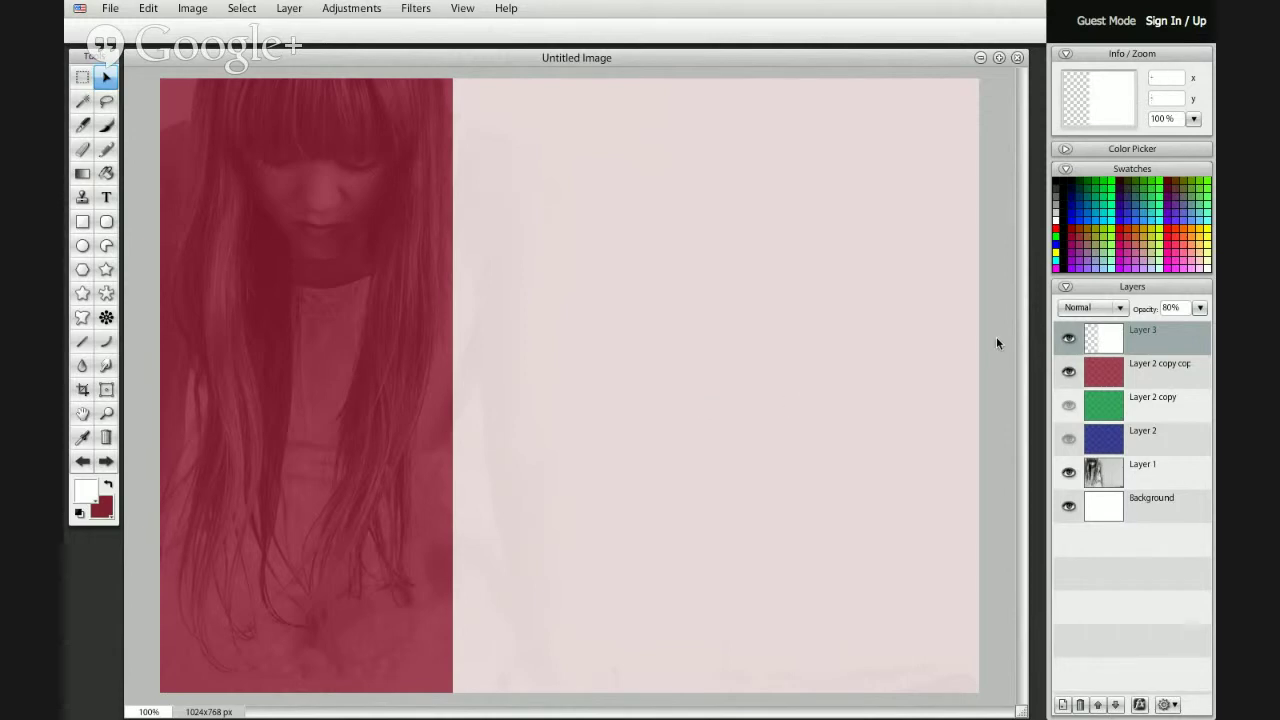
pyautogui.click(1069, 339)
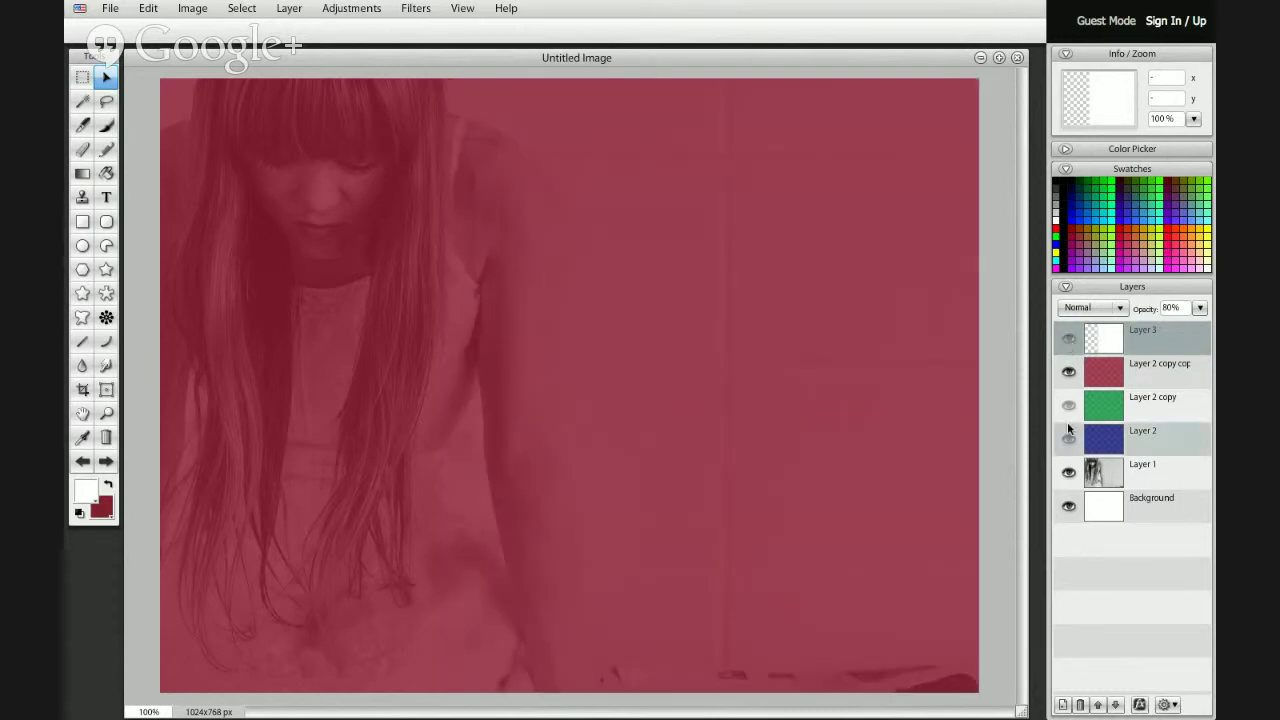
pyautogui.click(1069, 372)
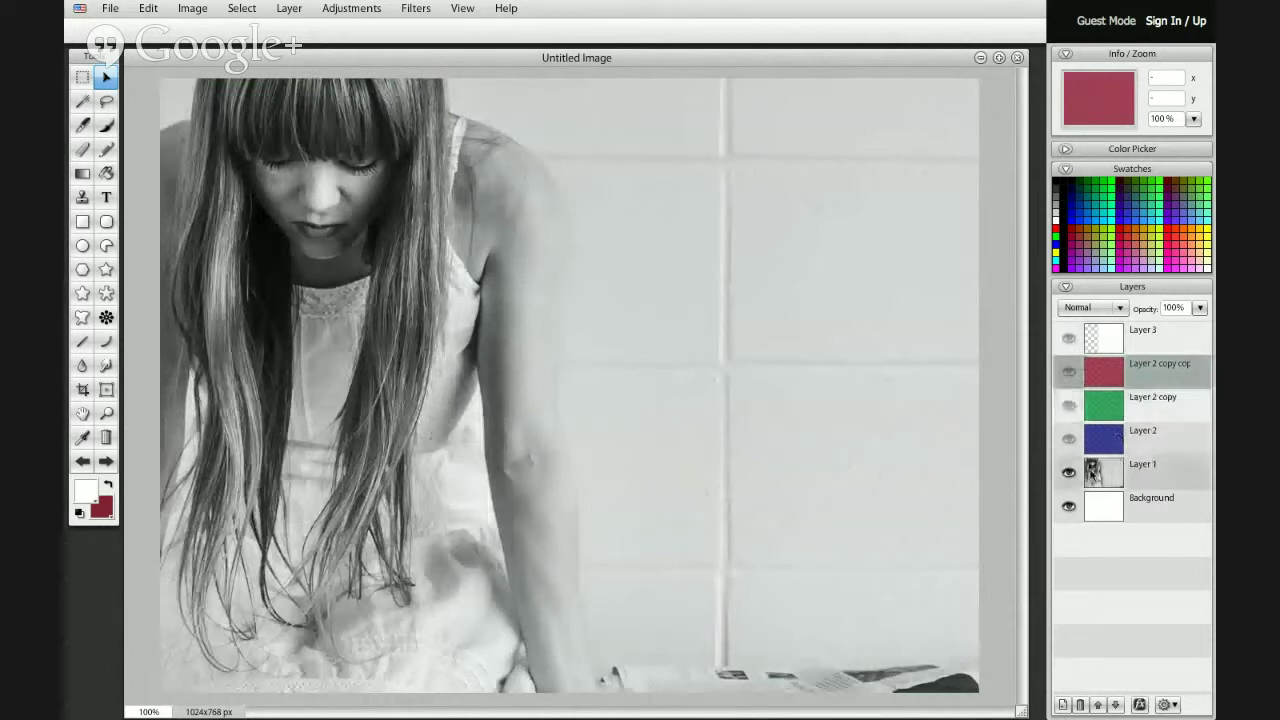
pyautogui.click(1068, 440)
pyautogui.click(1067, 441)
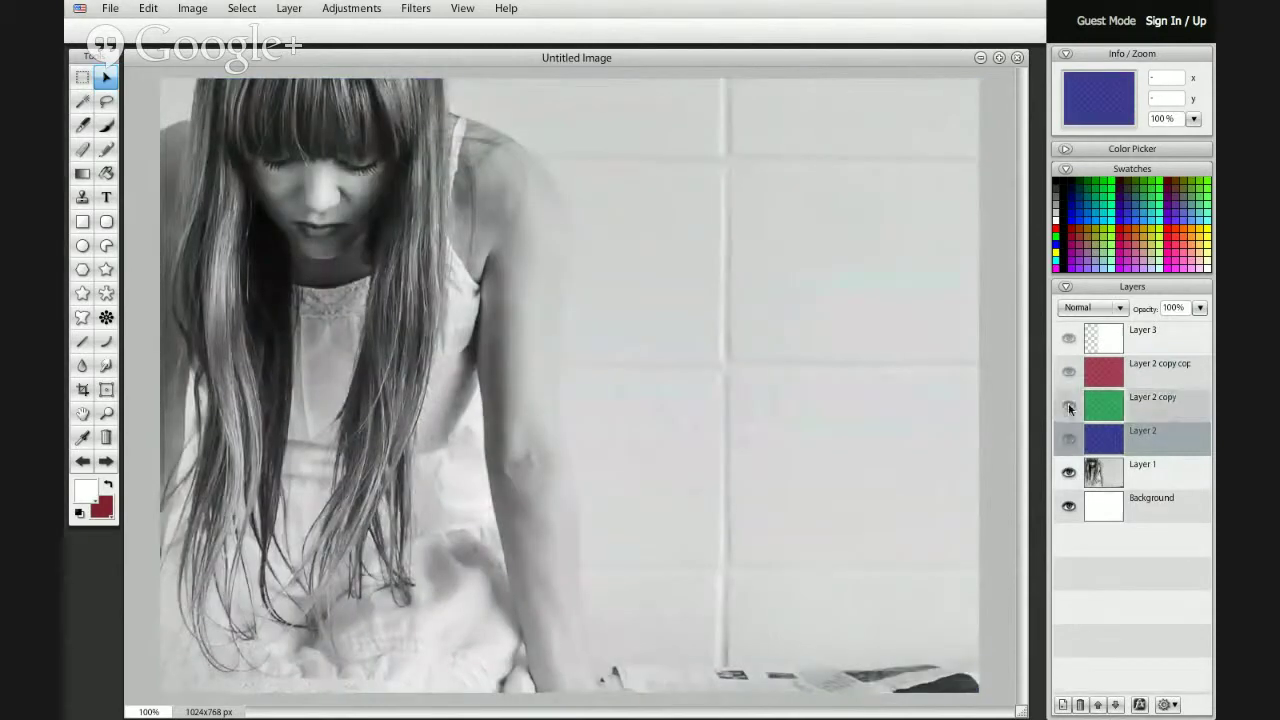
pyautogui.click(1068, 405)
pyautogui.click(1068, 405)
pyautogui.click(1068, 376)
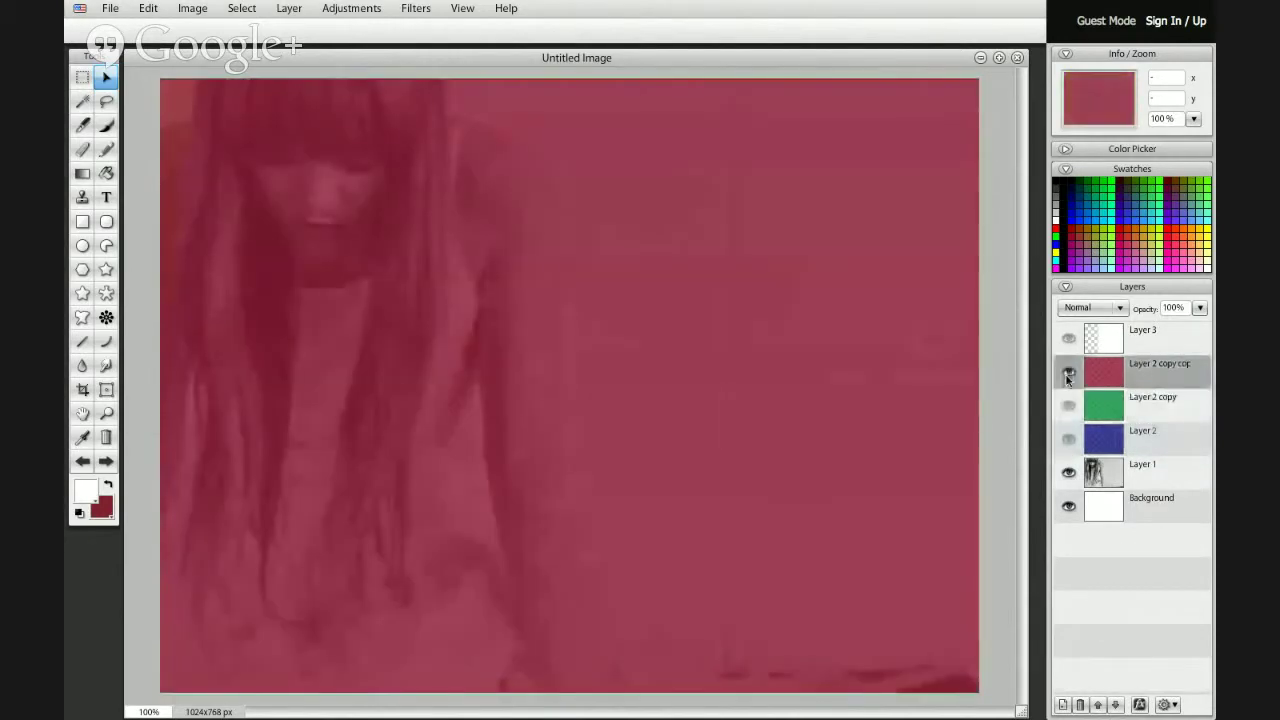
# - Show the white panel on Layer 3, preview the overlay colours beneath it, and leave all three overlays hidden
pyautogui.click(1068, 338)
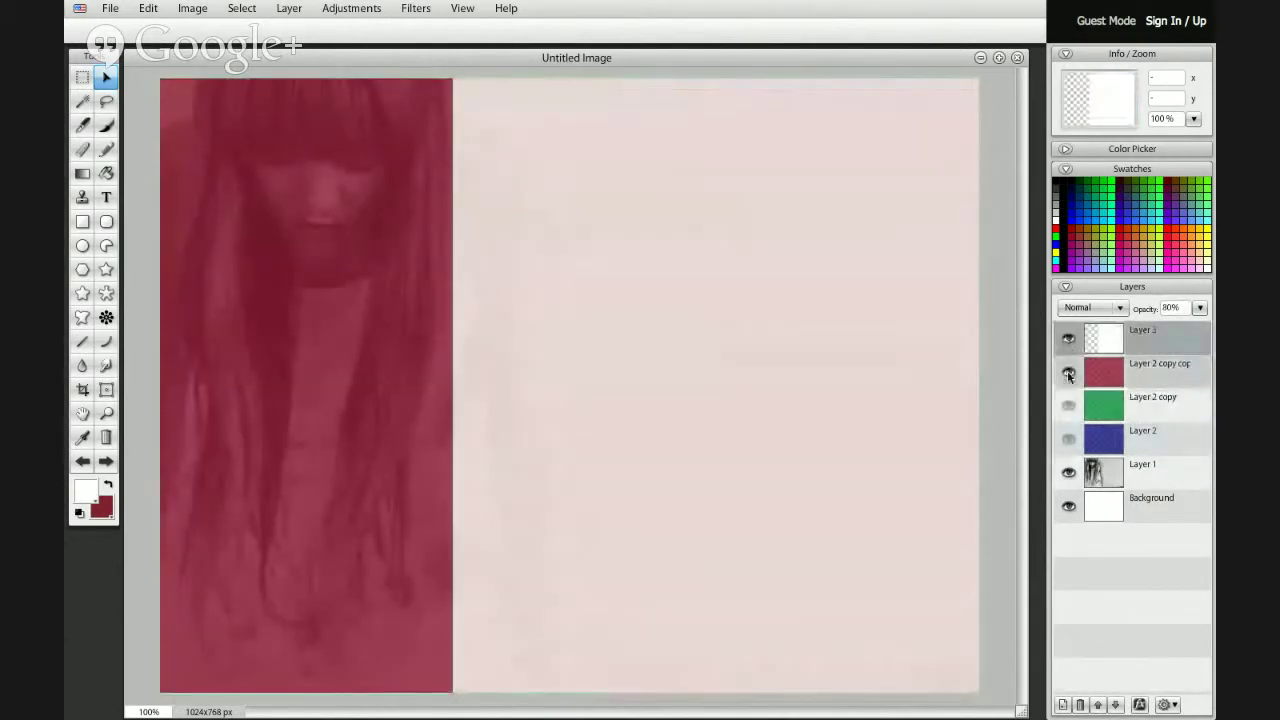
pyautogui.click(1068, 373)
pyautogui.click(1068, 405)
pyautogui.click(1068, 405)
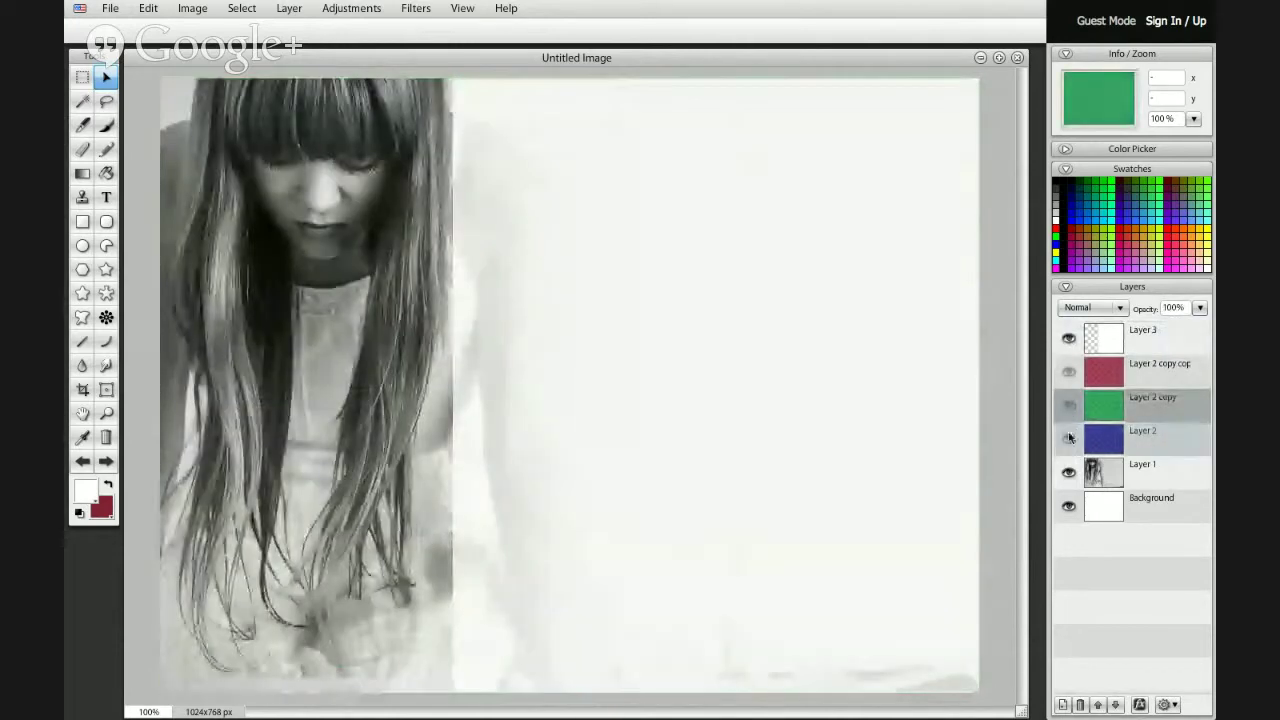
pyautogui.click(1068, 441)
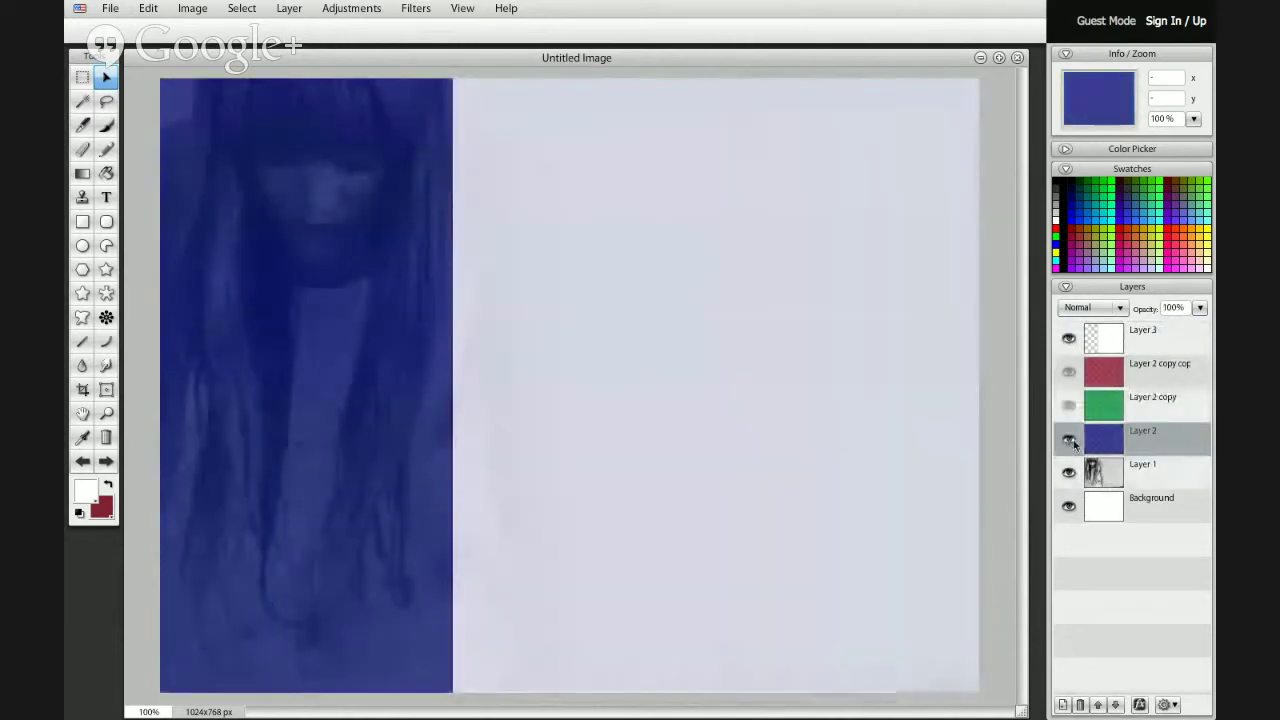
pyautogui.click(1068, 441)
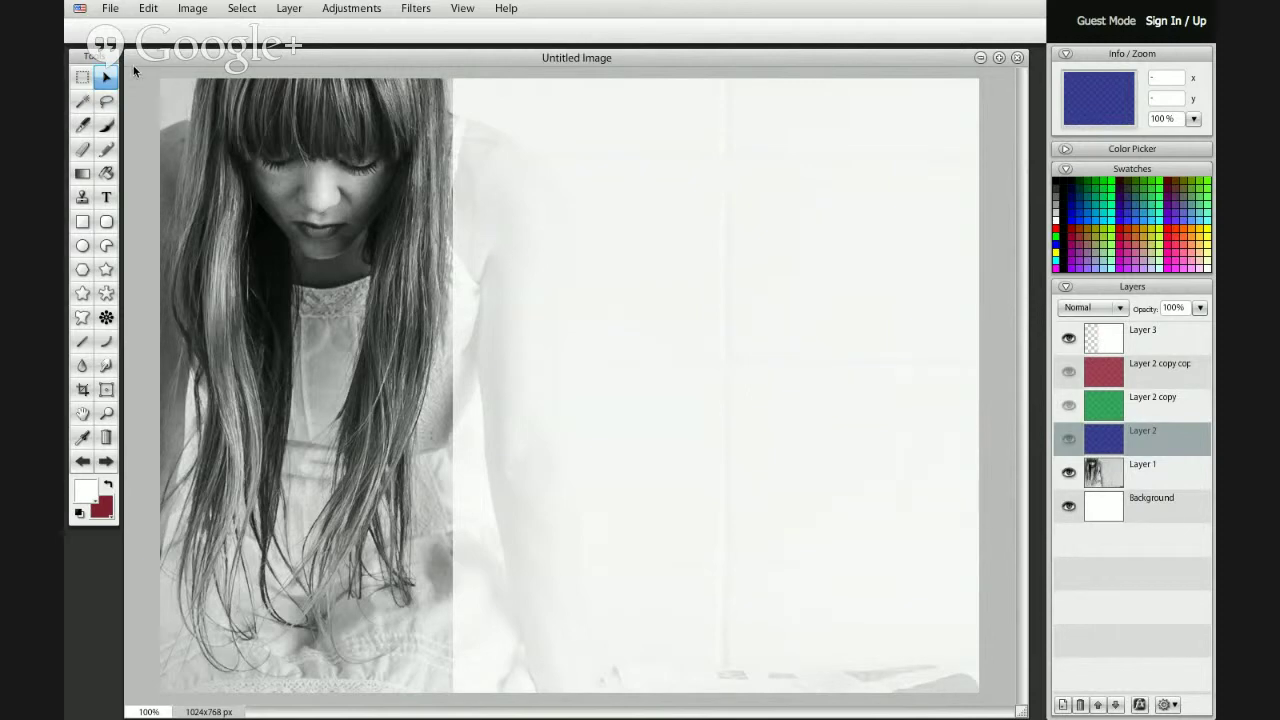
# - Start saving the layered image to the computer in SUMO format with the name When Life Seems Unfair
pyautogui.click(110, 9)
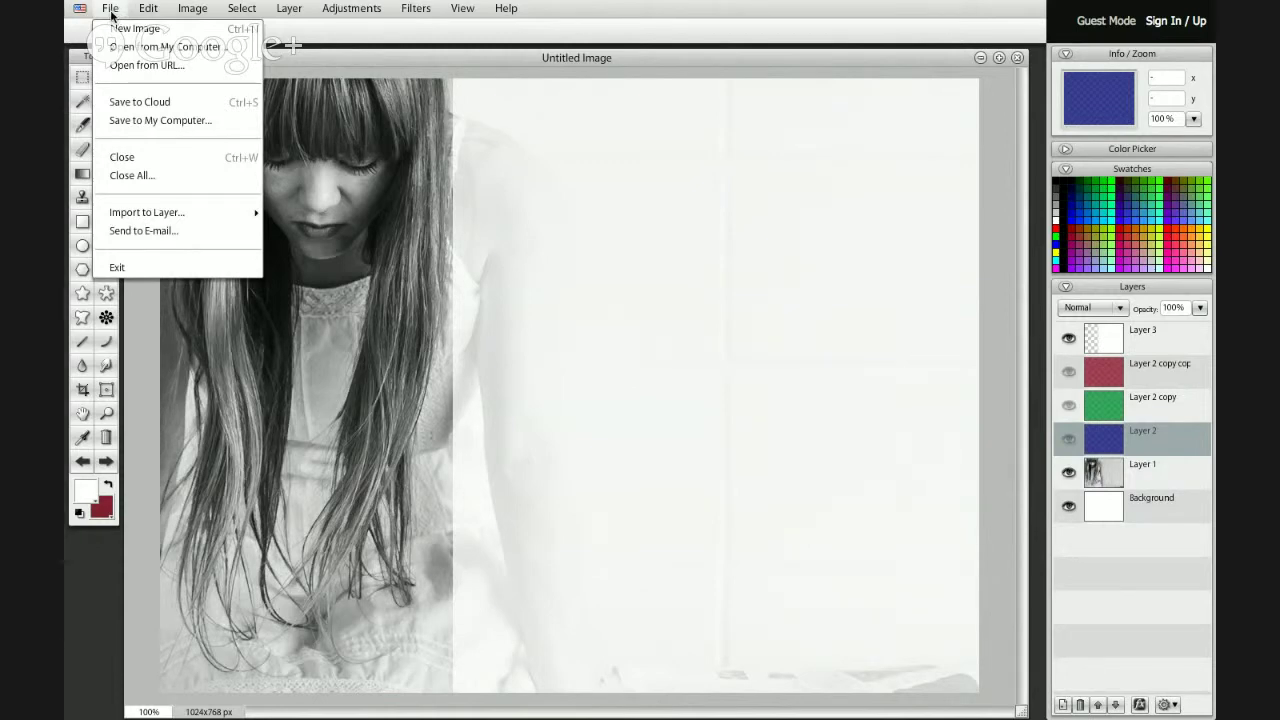
pyautogui.click(118, 115)
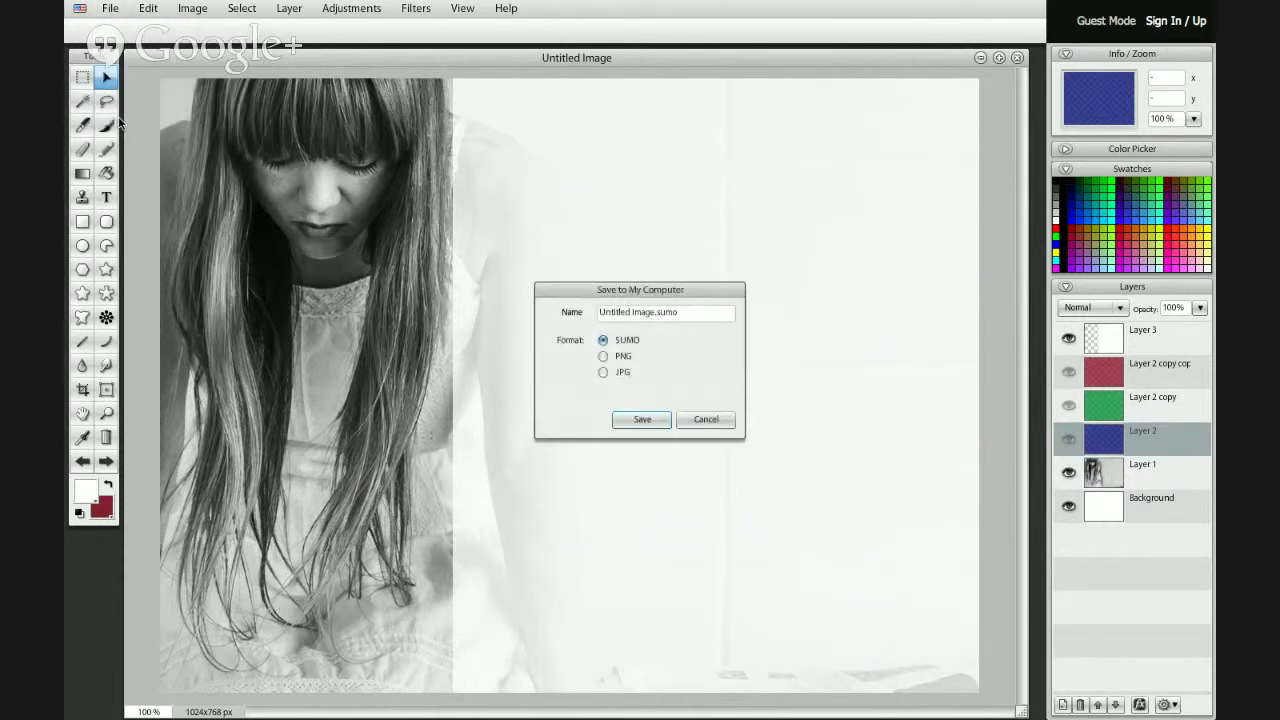
pyautogui.doubleClick(656, 312)
pyautogui.hotkey('shift', 'Home')
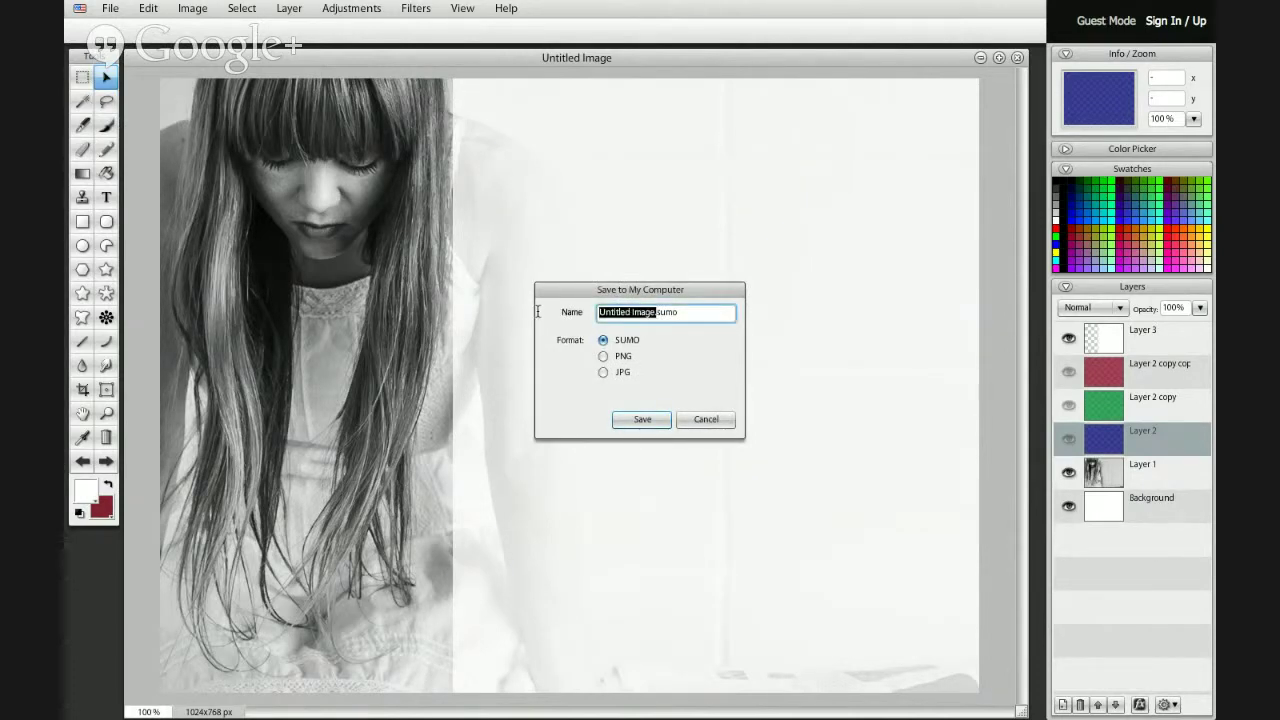
pyautogui.click(655, 312)
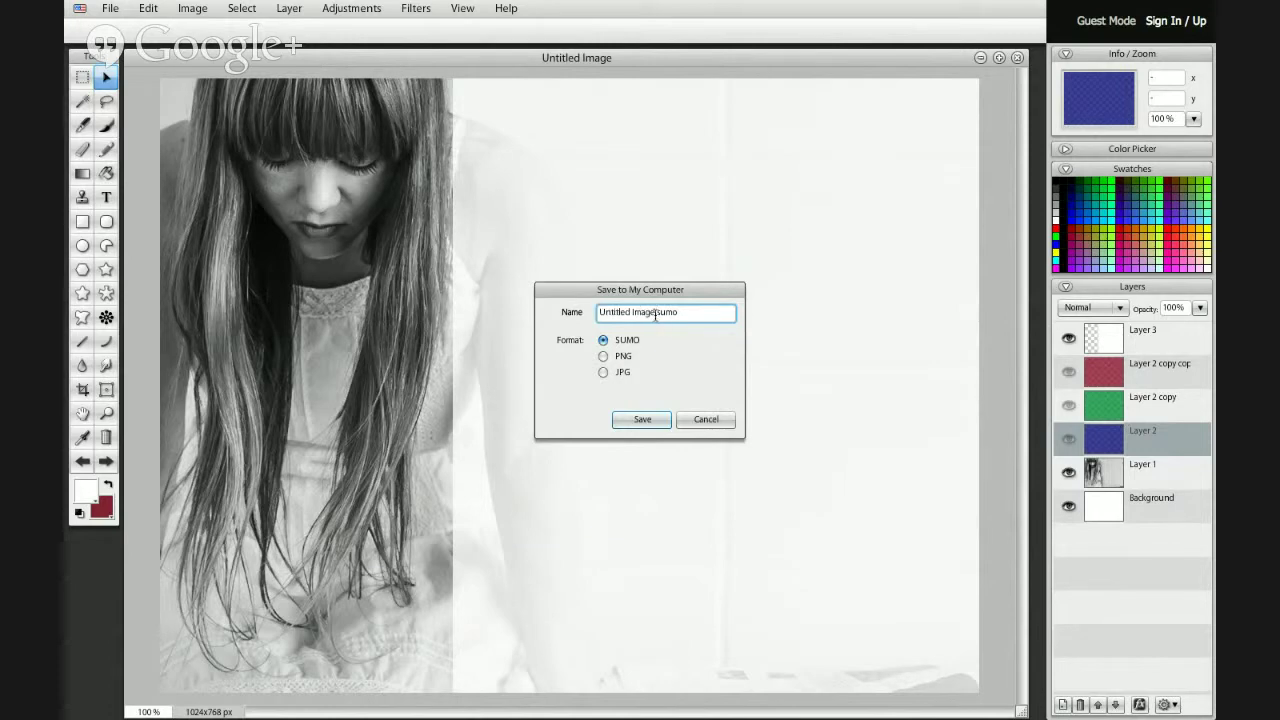
pyautogui.moveTo(655, 312); pyautogui.dragTo(563, 312)
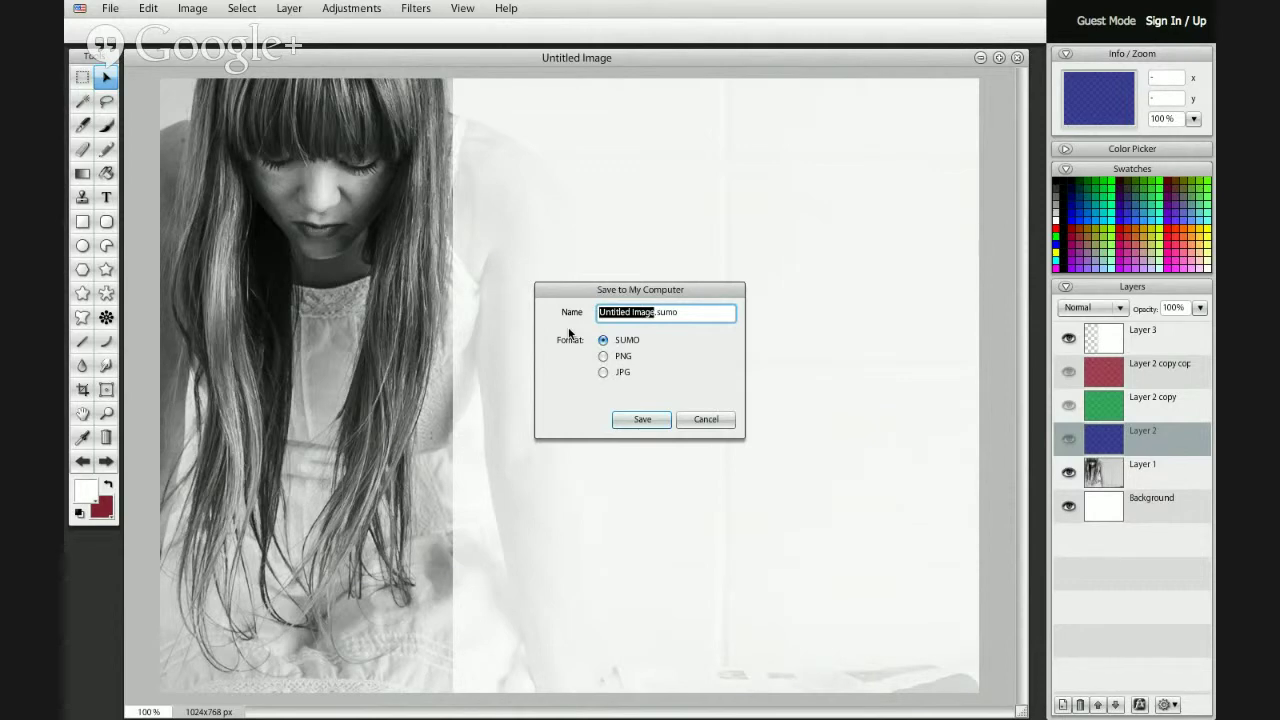
pyautogui.write('When')
pyautogui.write(' Life')
pyautogui.write(' Seems Unfai')
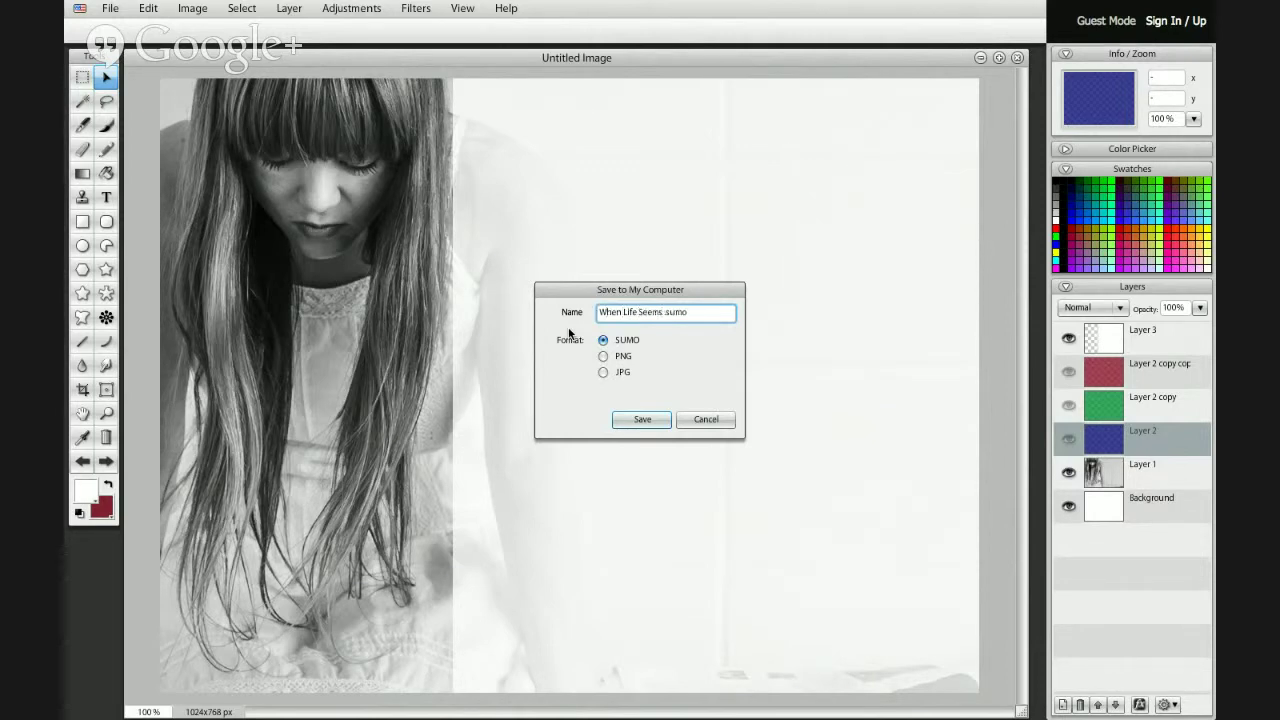
pyautogui.write('r')
# - Save When Life Seems Unfair.sumo to the Desktop folder
pyautogui.click(642, 420)
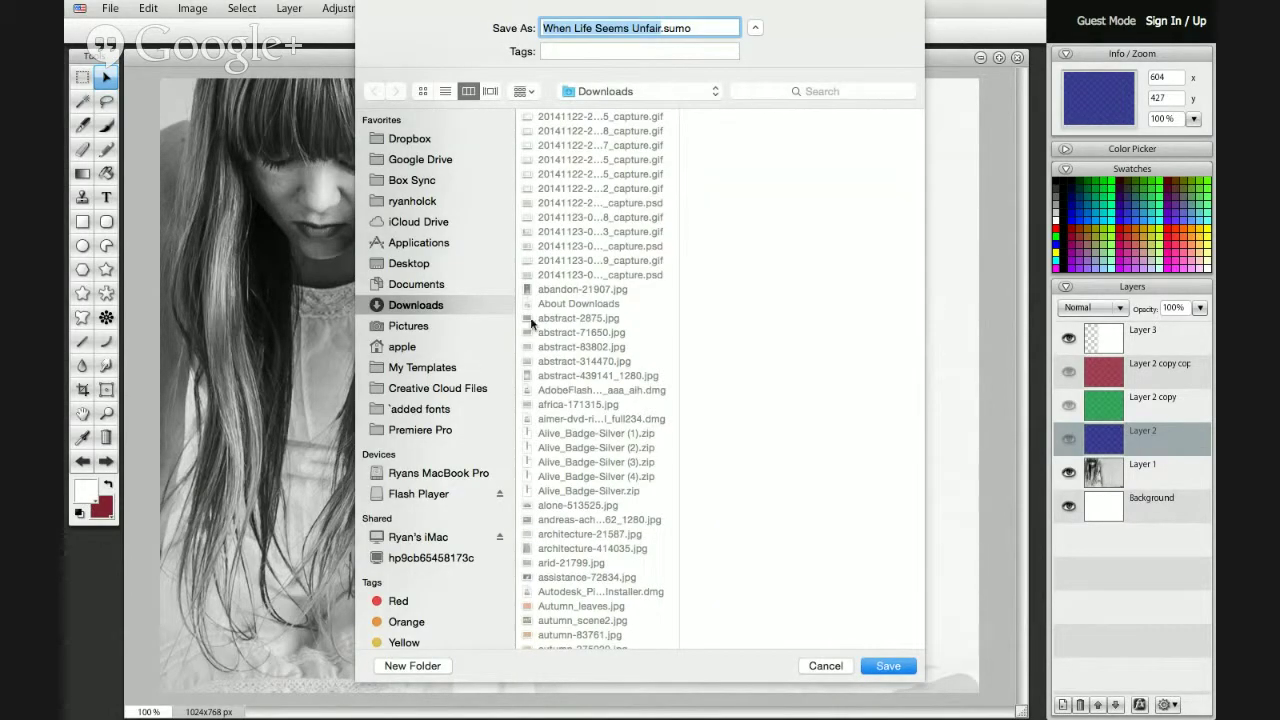
pyautogui.click(444, 263)
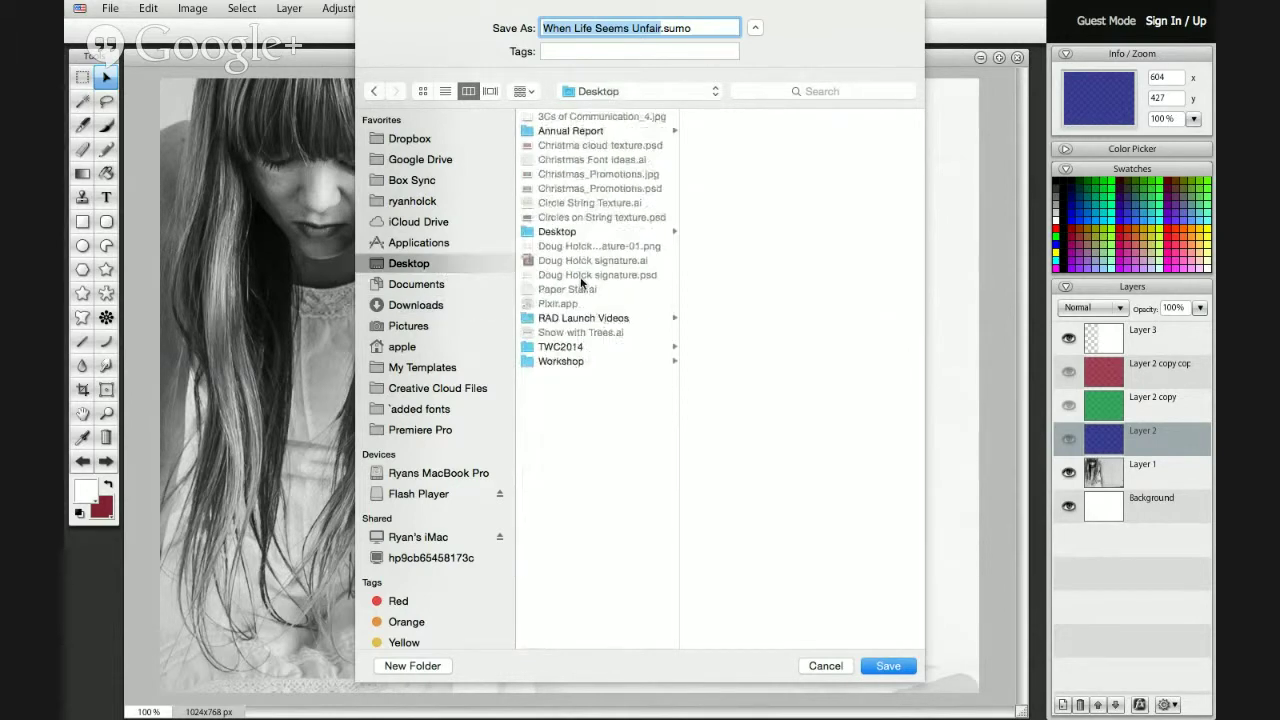
pyautogui.click(906, 676)
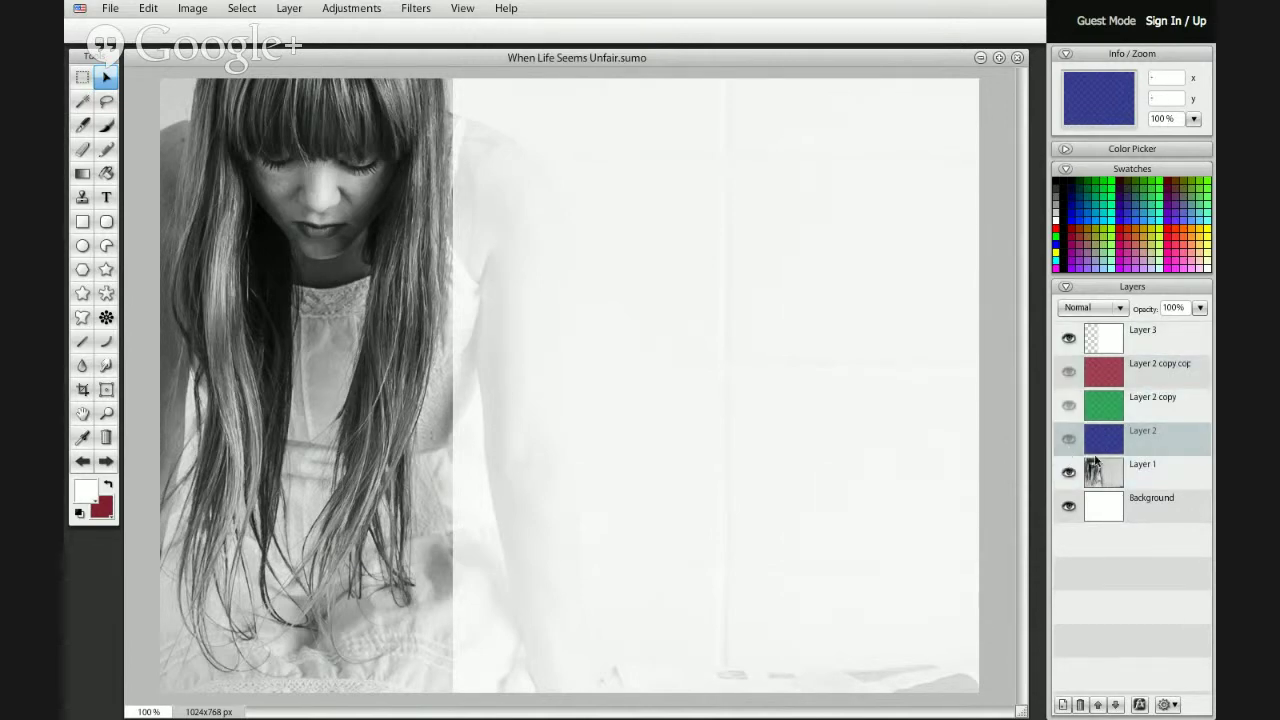
# - Show the photo with only the blue overlay, without the white panel, and save it to the Desktop as When_Life_Seems_Unfair_blue.png
pyautogui.click(1070, 339)
pyautogui.click(1069, 441)
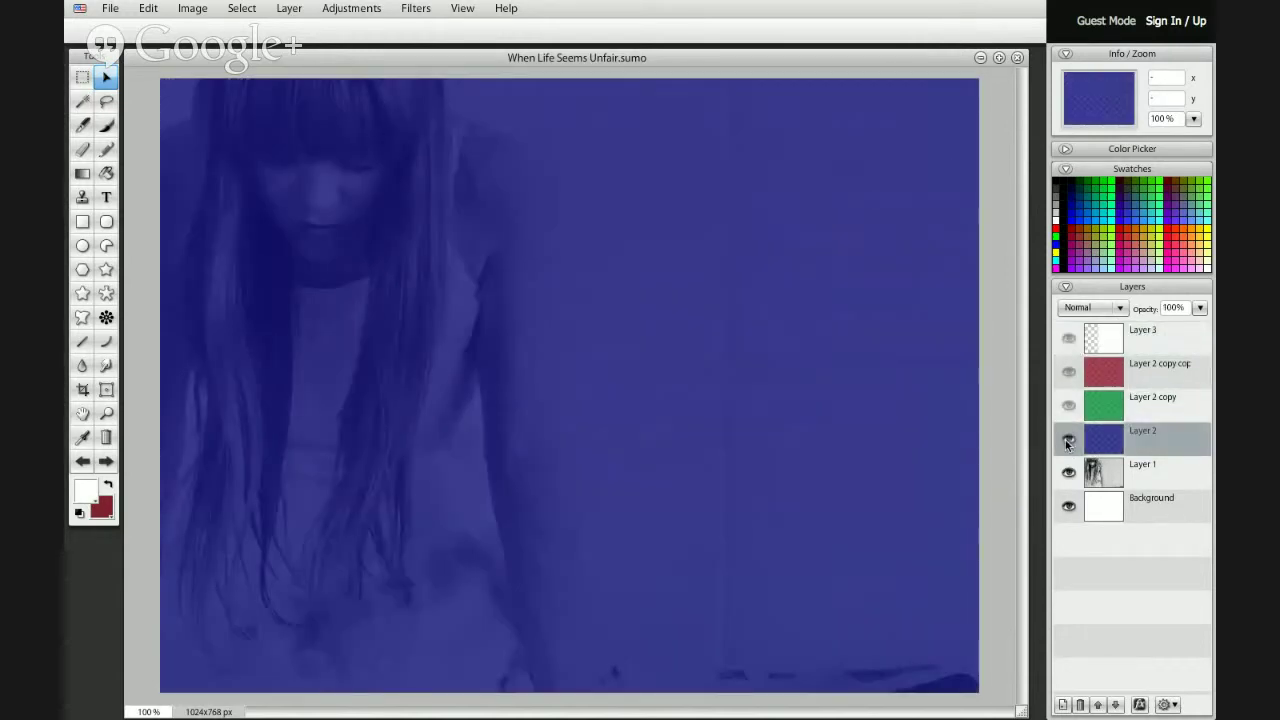
pyautogui.click(112, 9)
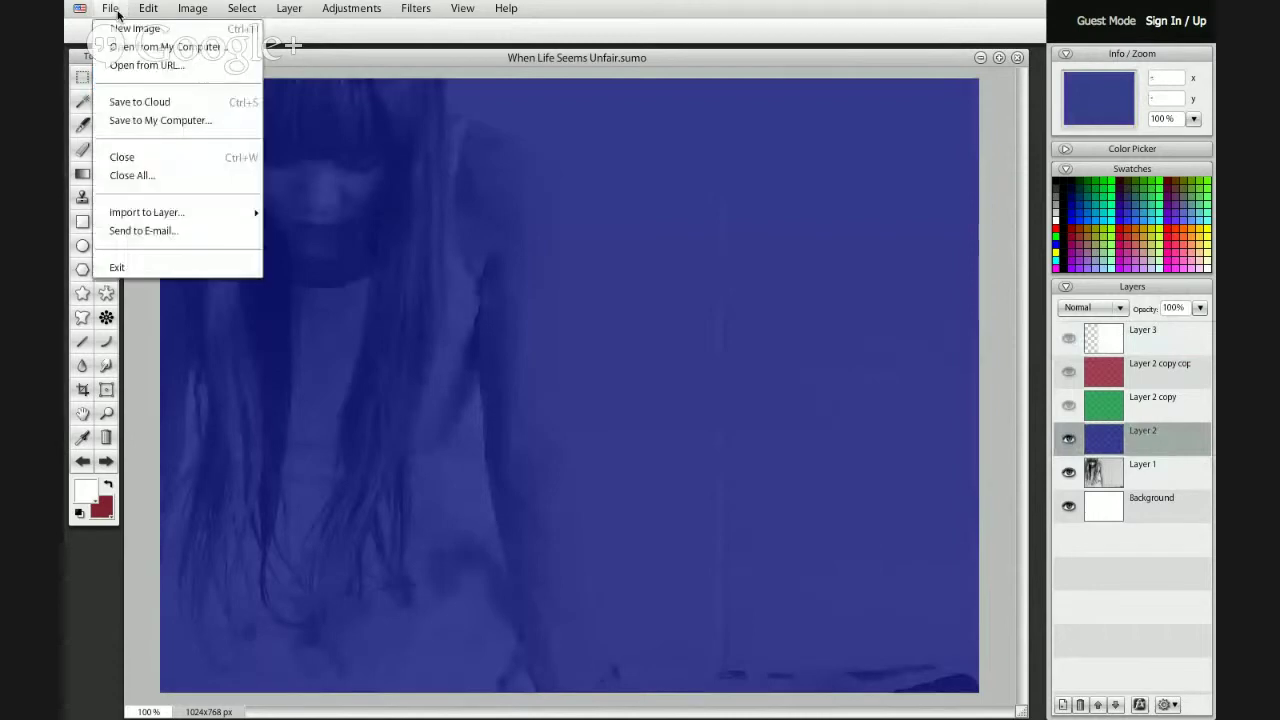
pyautogui.click(128, 121)
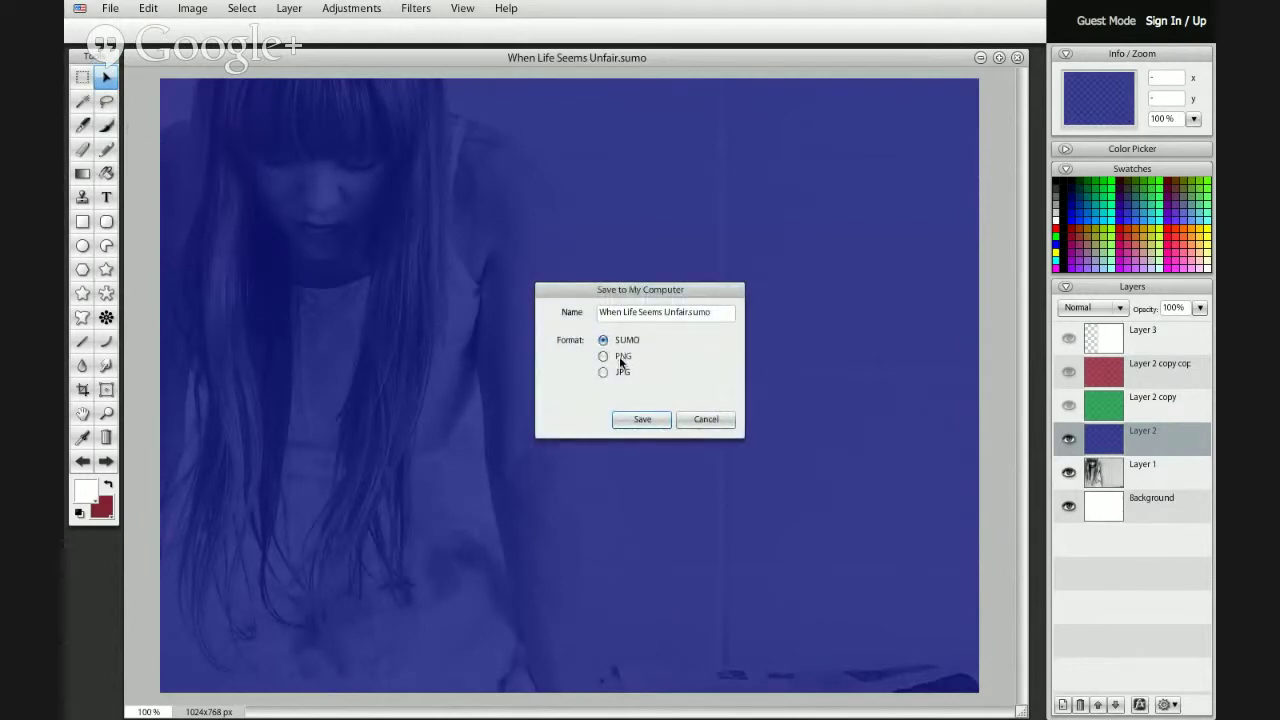
pyautogui.click(621, 361)
pyautogui.click(687, 312)
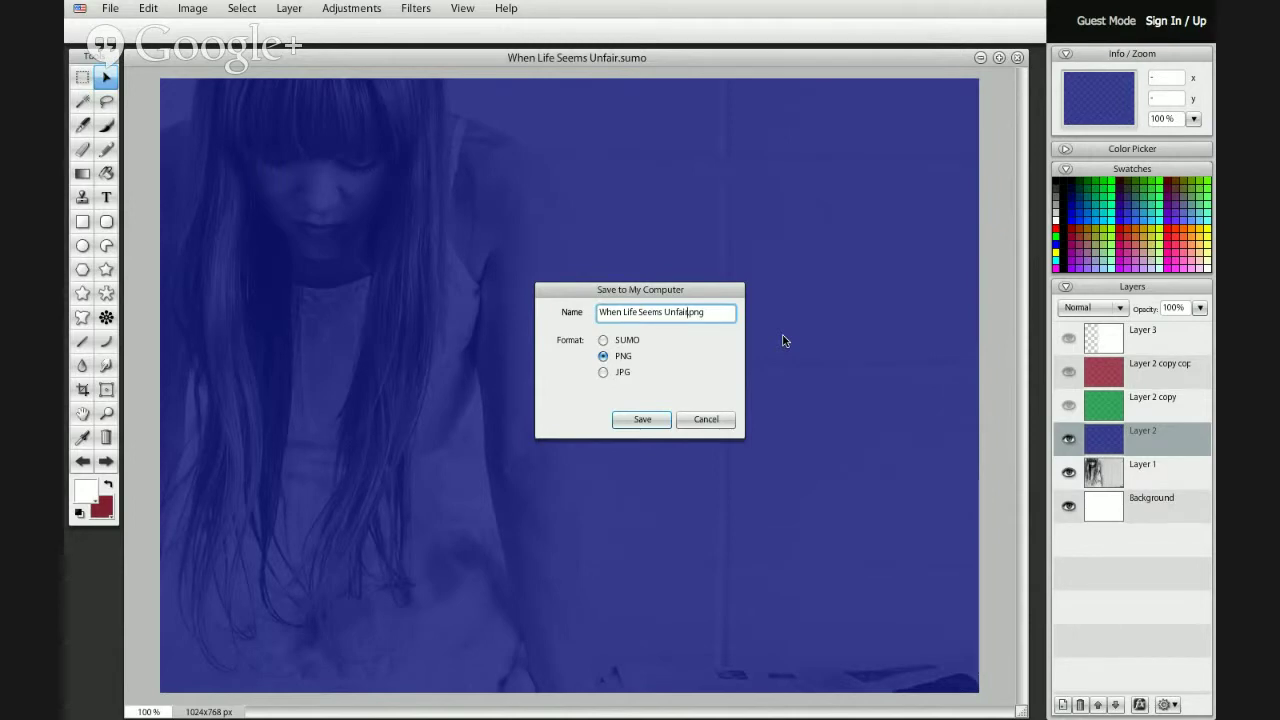
pyautogui.write('blue')
pyautogui.click(641, 420)
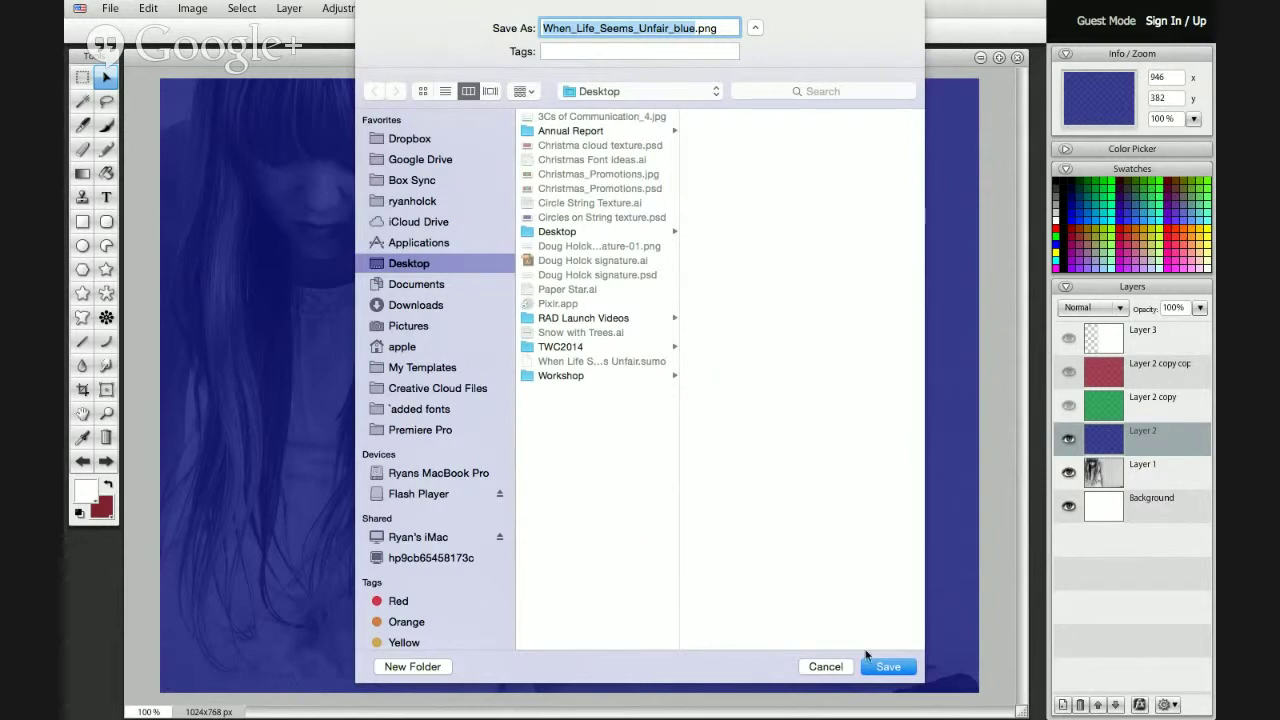
pyautogui.click(889, 666)
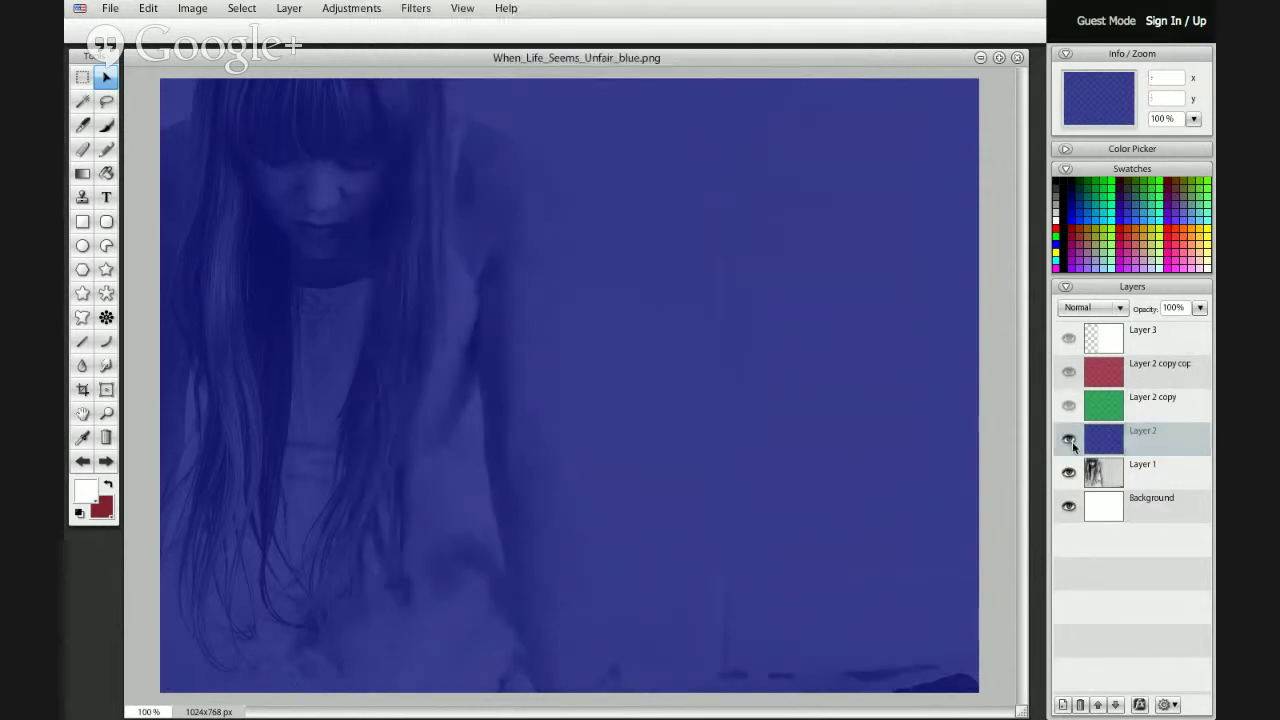
# - Replace the blue overlay with the green one and save the image to the Desktop as When_Life_Seems_Unfair_green.png
pyautogui.click(1069, 440)
pyautogui.click(1068, 405)
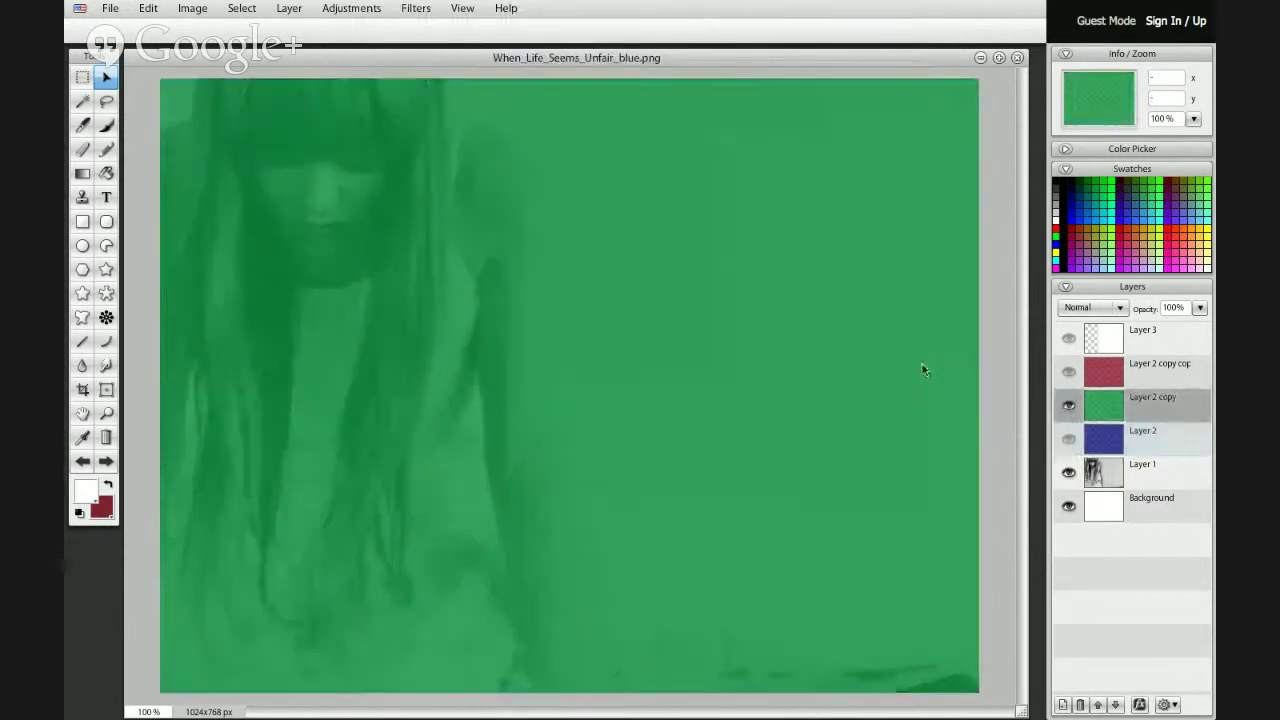
pyautogui.click(118, 14)
pyautogui.click(137, 121)
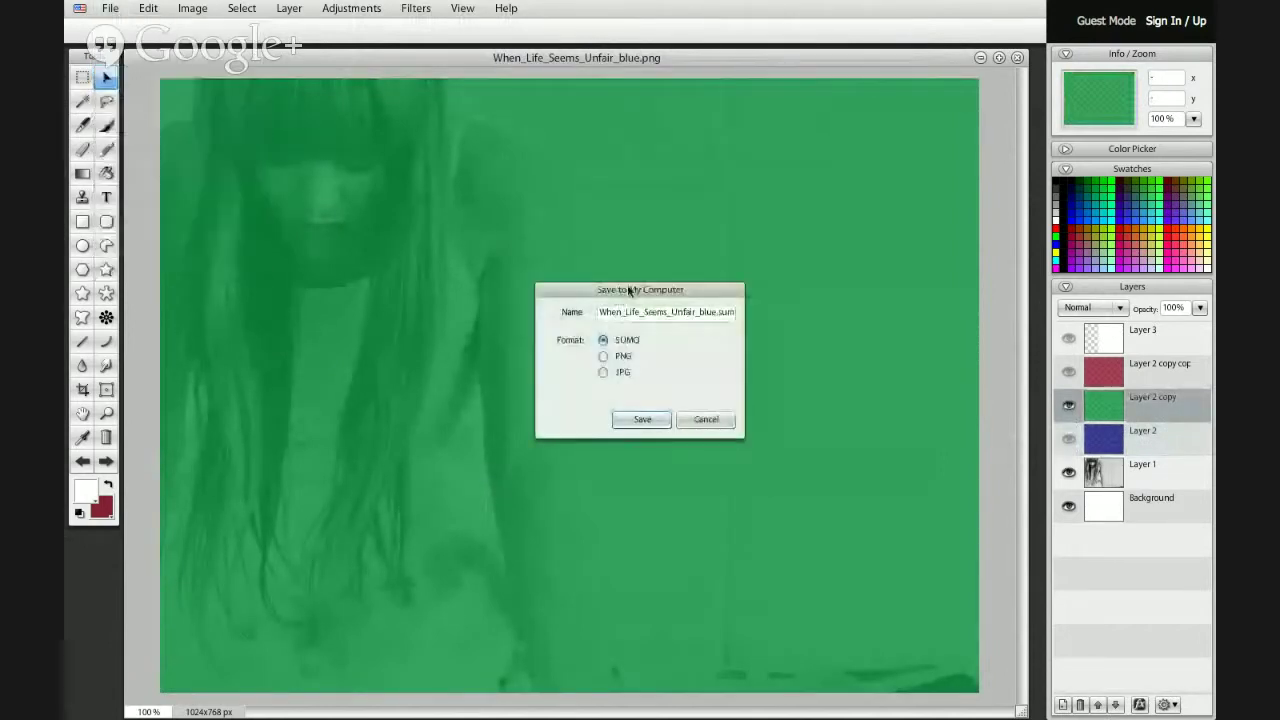
pyautogui.click(718, 313)
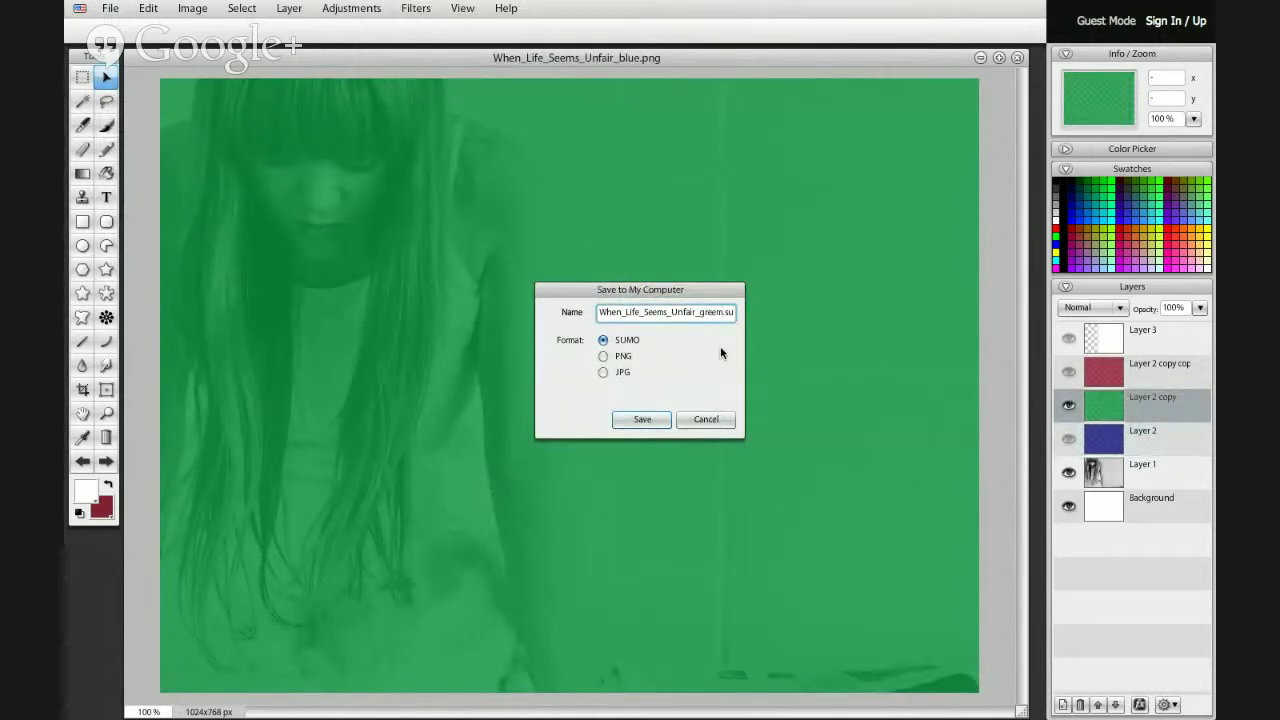
pyautogui.click(622, 358)
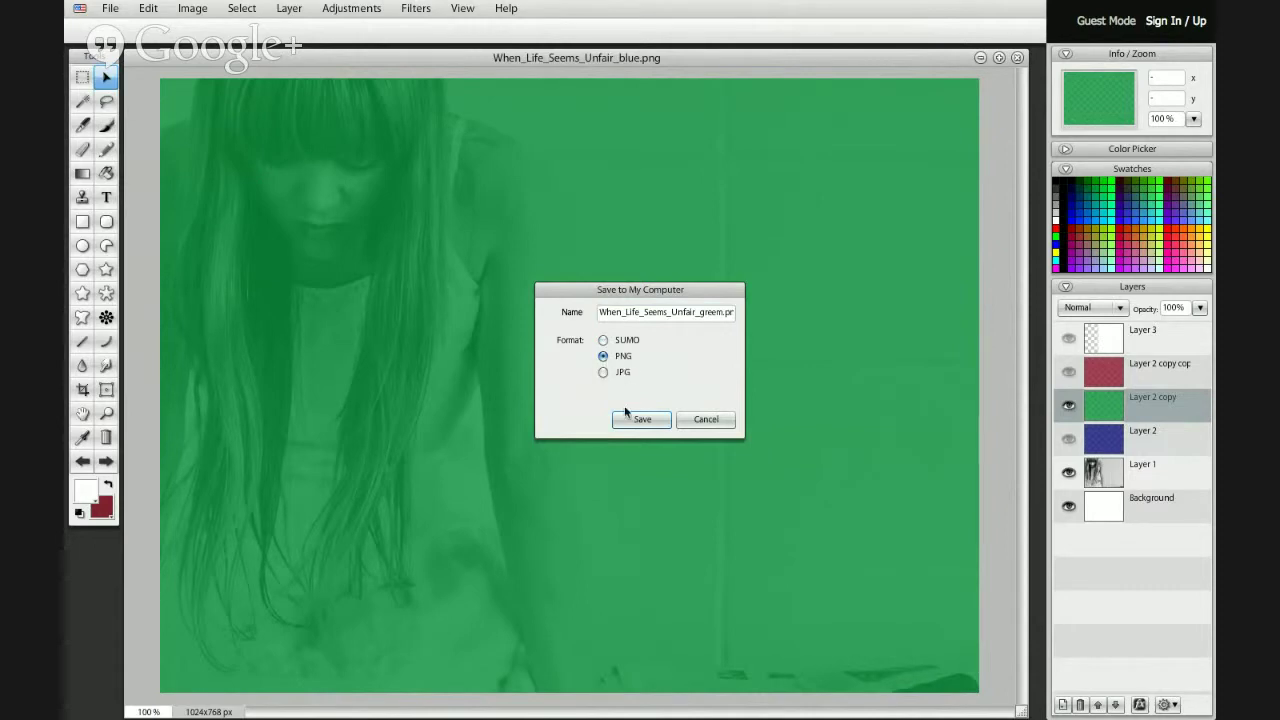
pyautogui.click(718, 313)
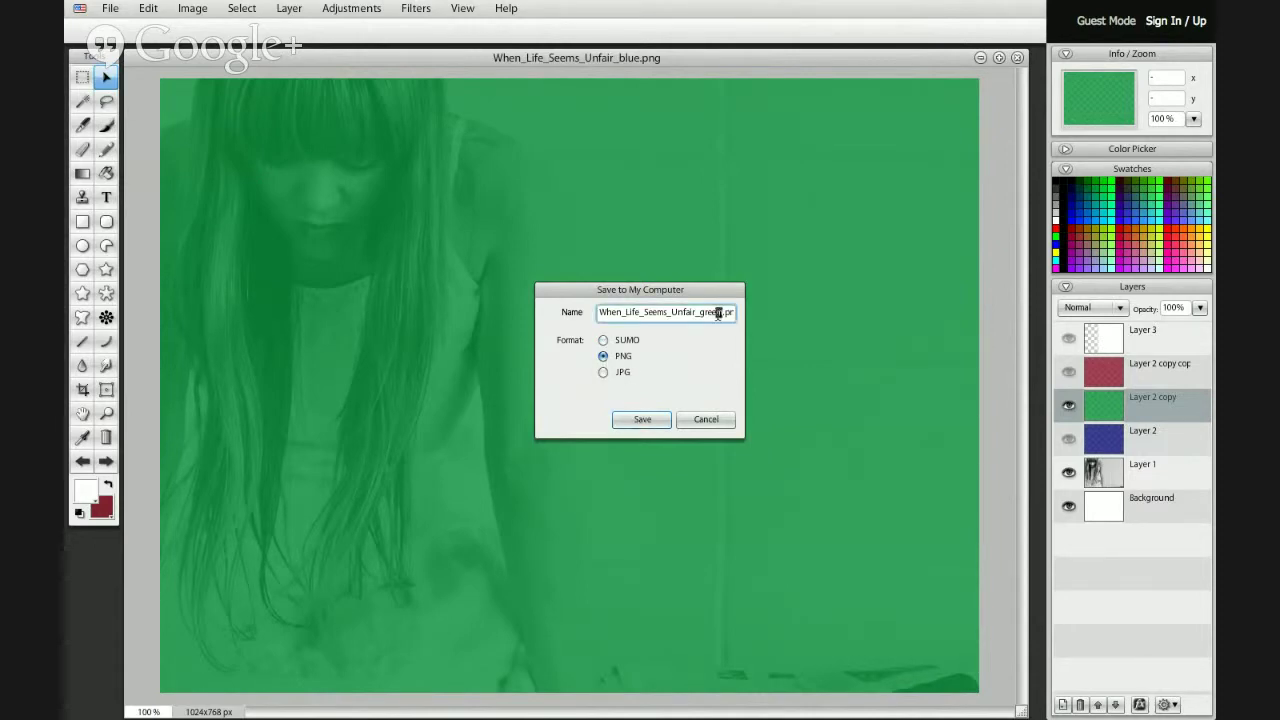
pyautogui.press('BackSpace')
pyautogui.write('n')
pyautogui.click(652, 421)
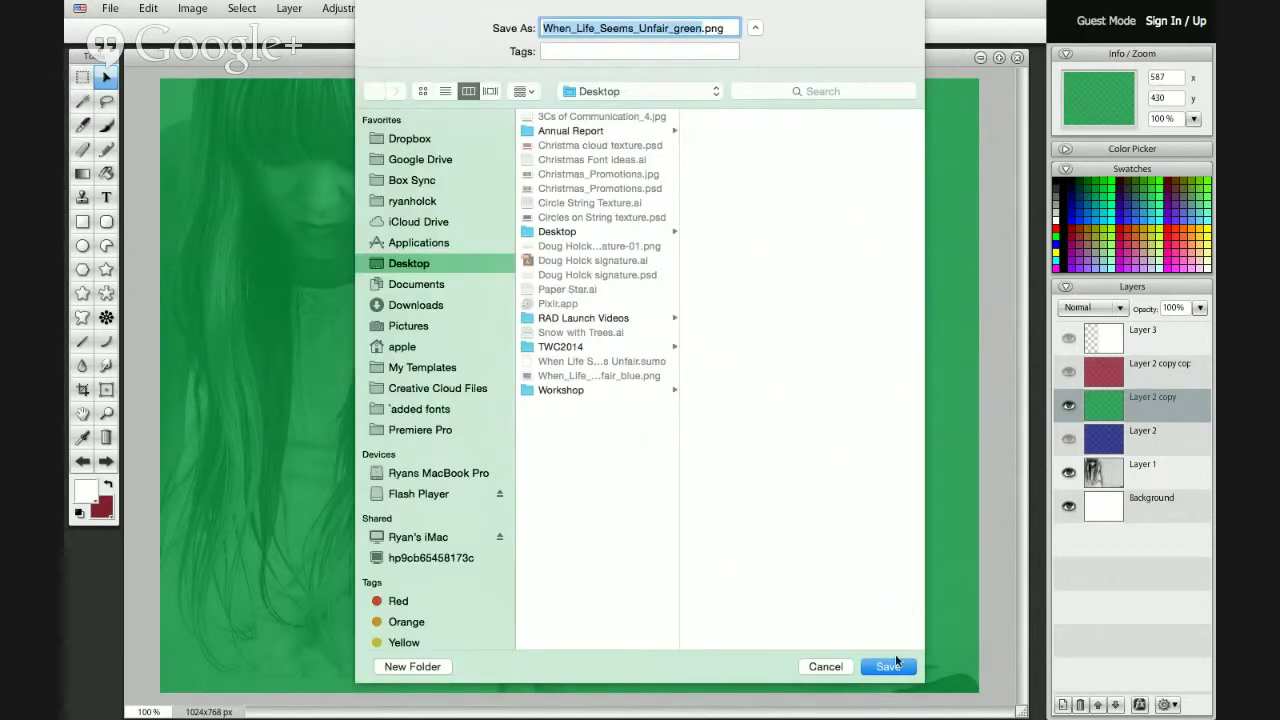
pyautogui.click(893, 667)
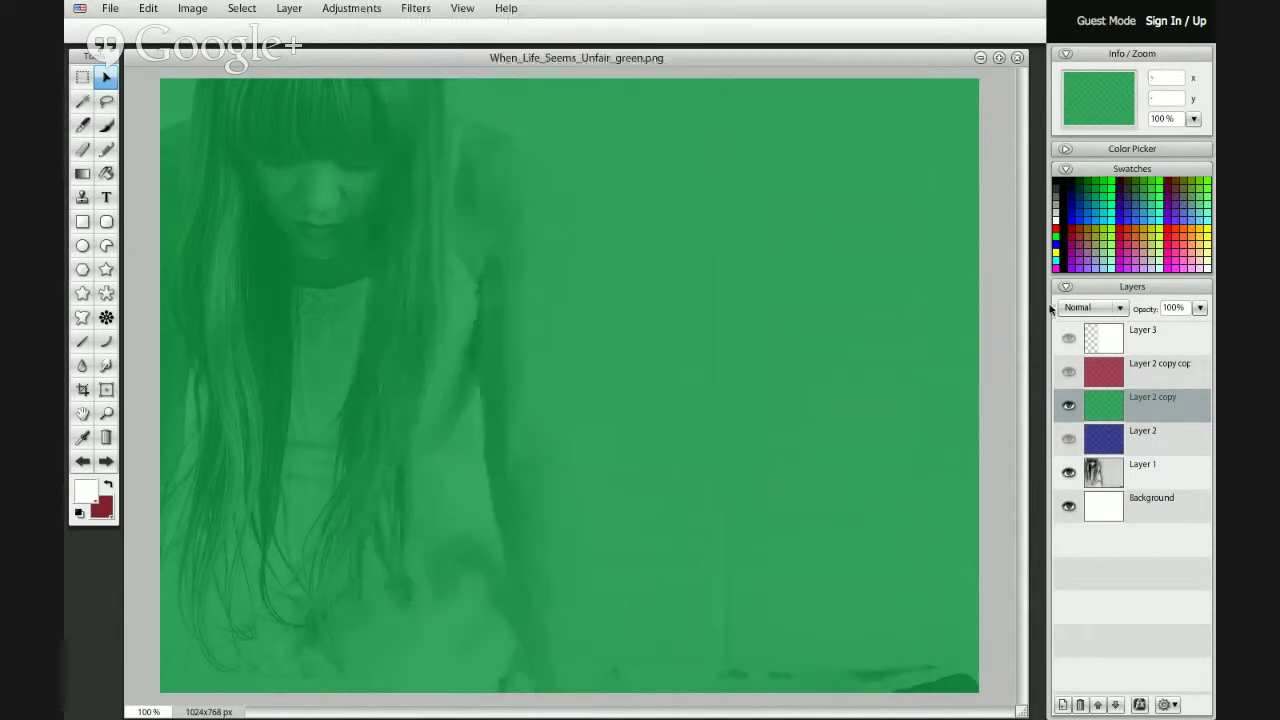
# - Hide the green overlay and show the white panel together with the blue overlay over the photo
pyautogui.click(1069, 407)
pyautogui.click(1068, 339)
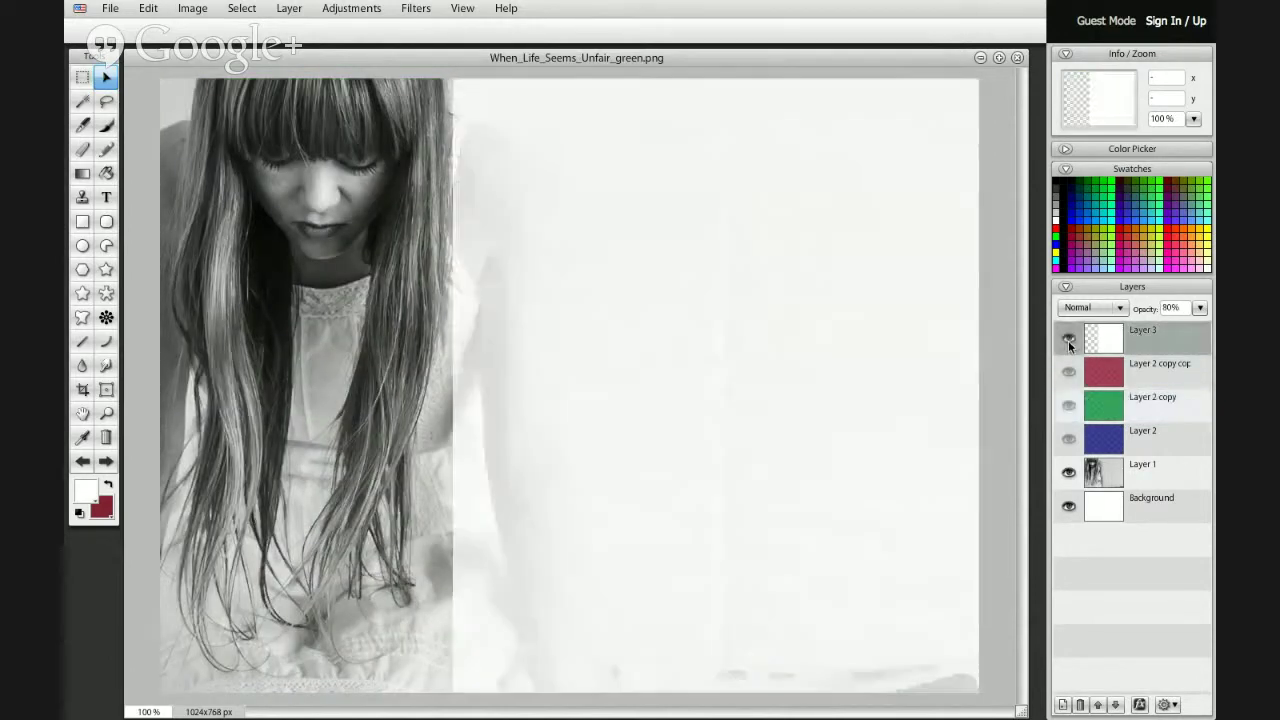
pyautogui.click(1069, 440)
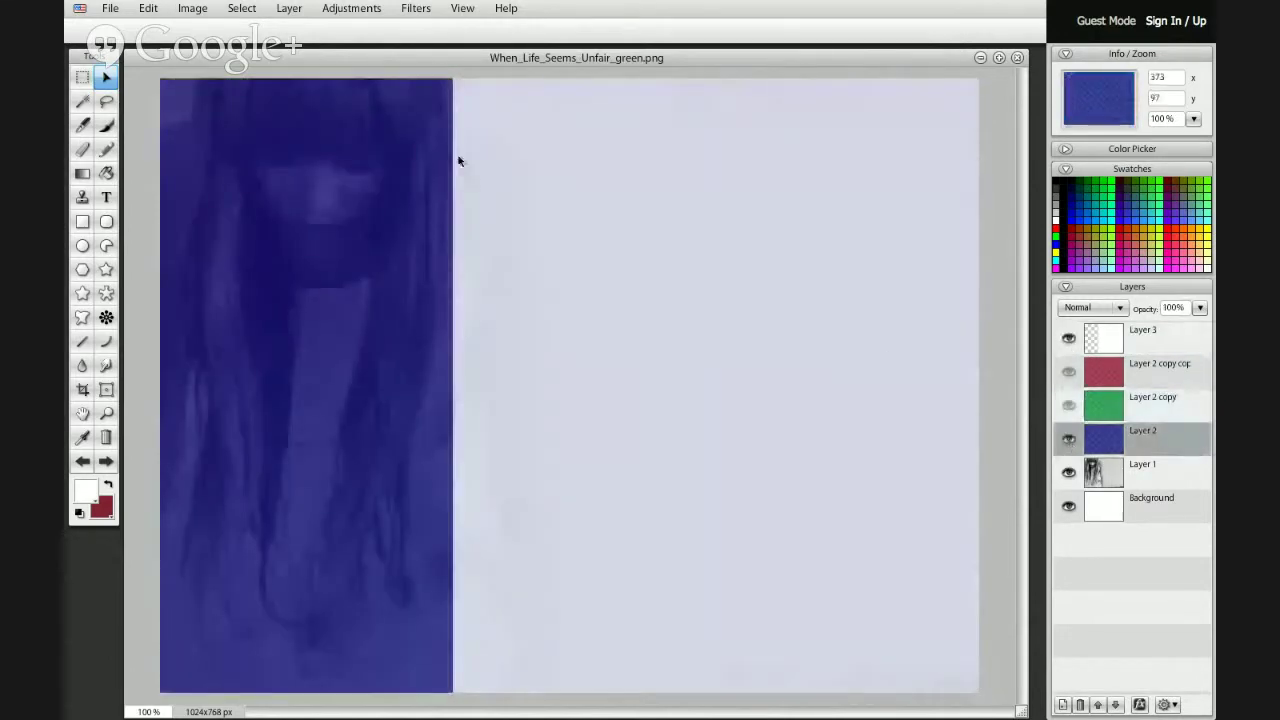
# - Save the image in PNG format to the Desktop as When_Life_Seems_Unfair_blue_w_white.png
pyautogui.click(113, 9)
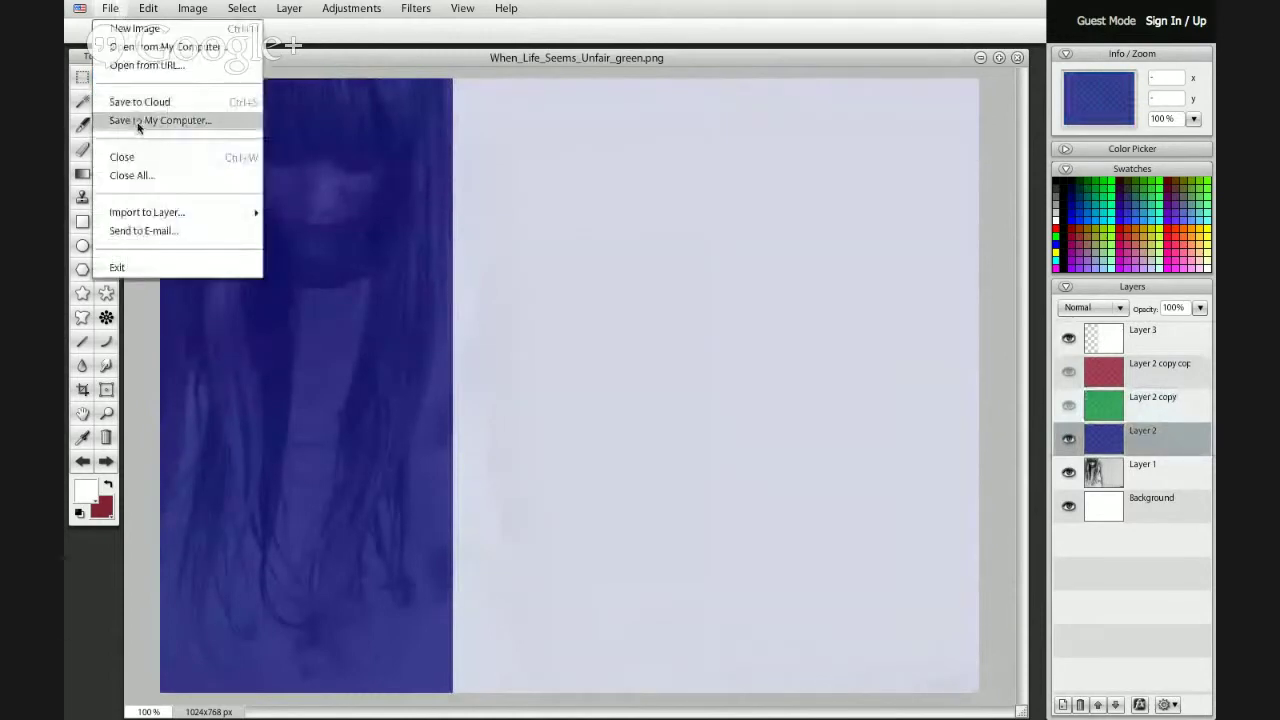
pyautogui.click(137, 118)
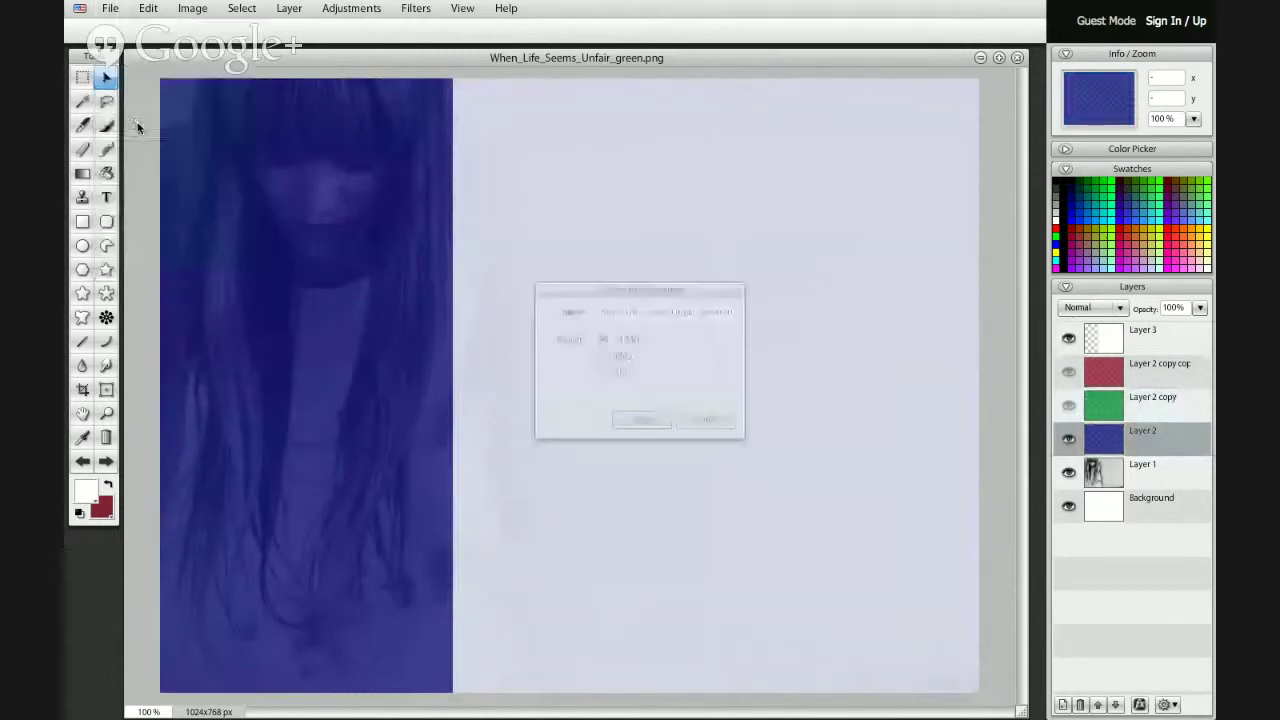
pyautogui.click(603, 356)
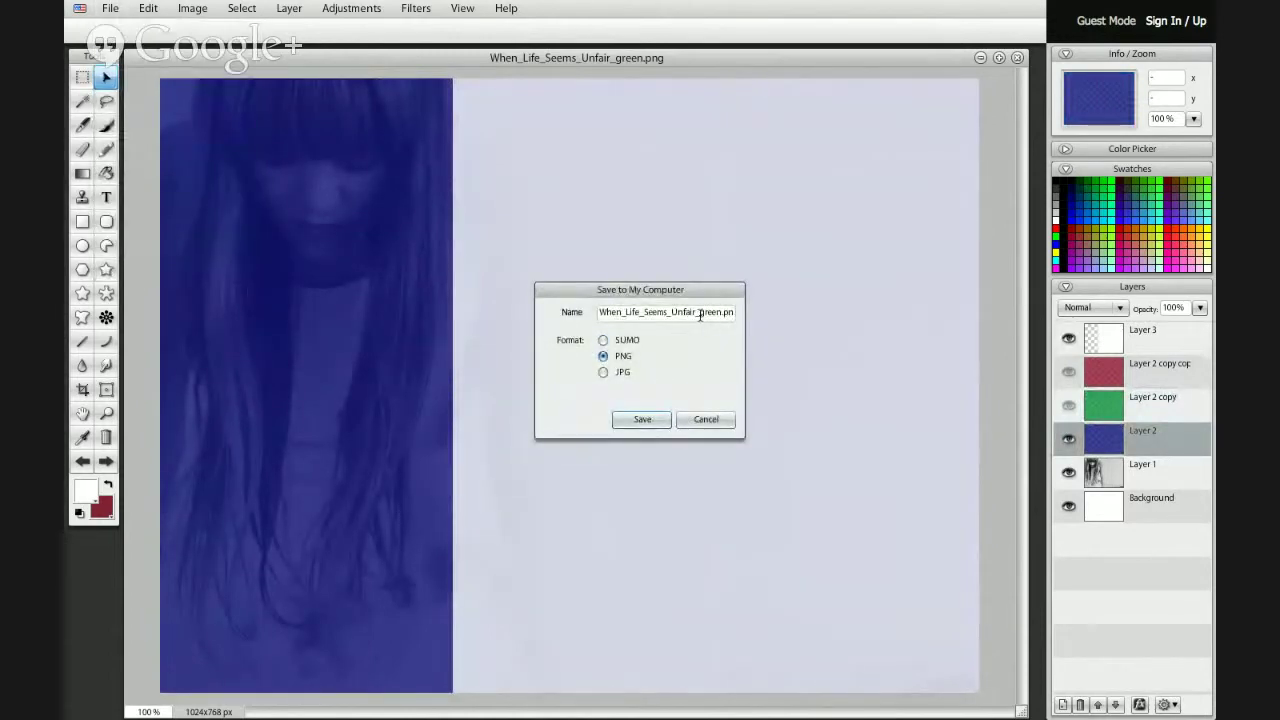
pyautogui.moveTo(699, 316); pyautogui.dragTo(719, 314)
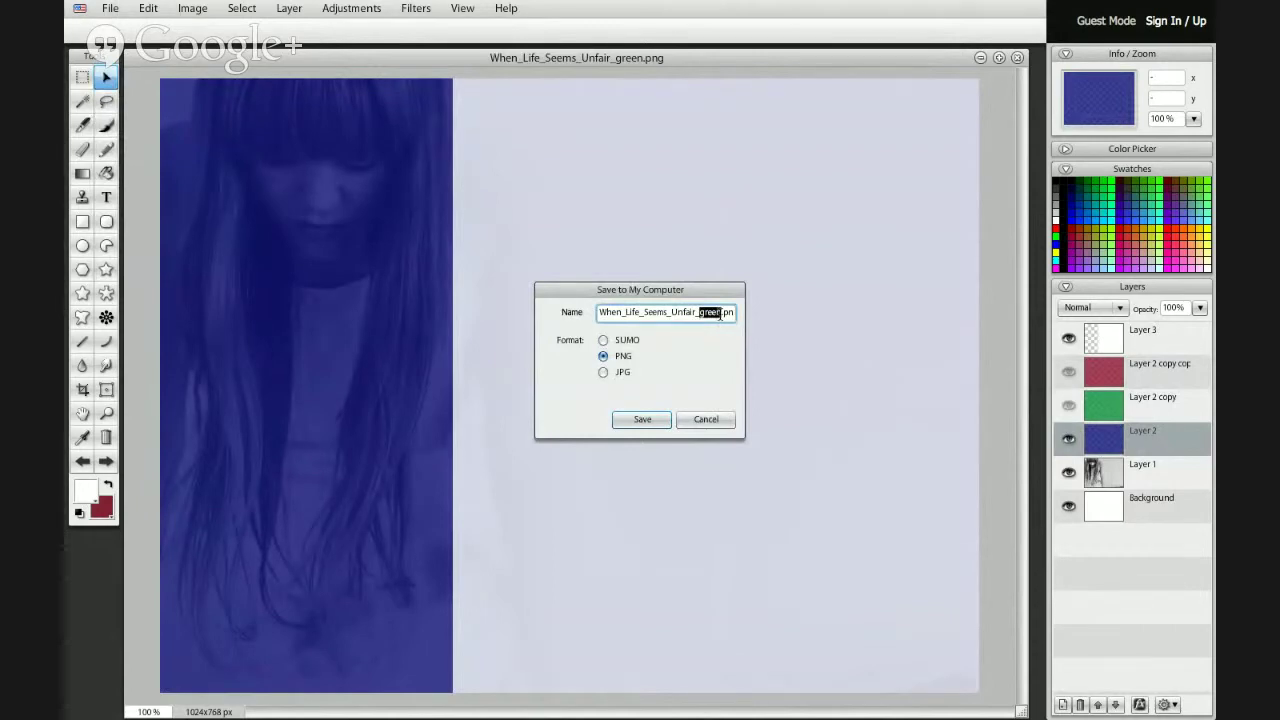
pyautogui.write('blue_w_white')
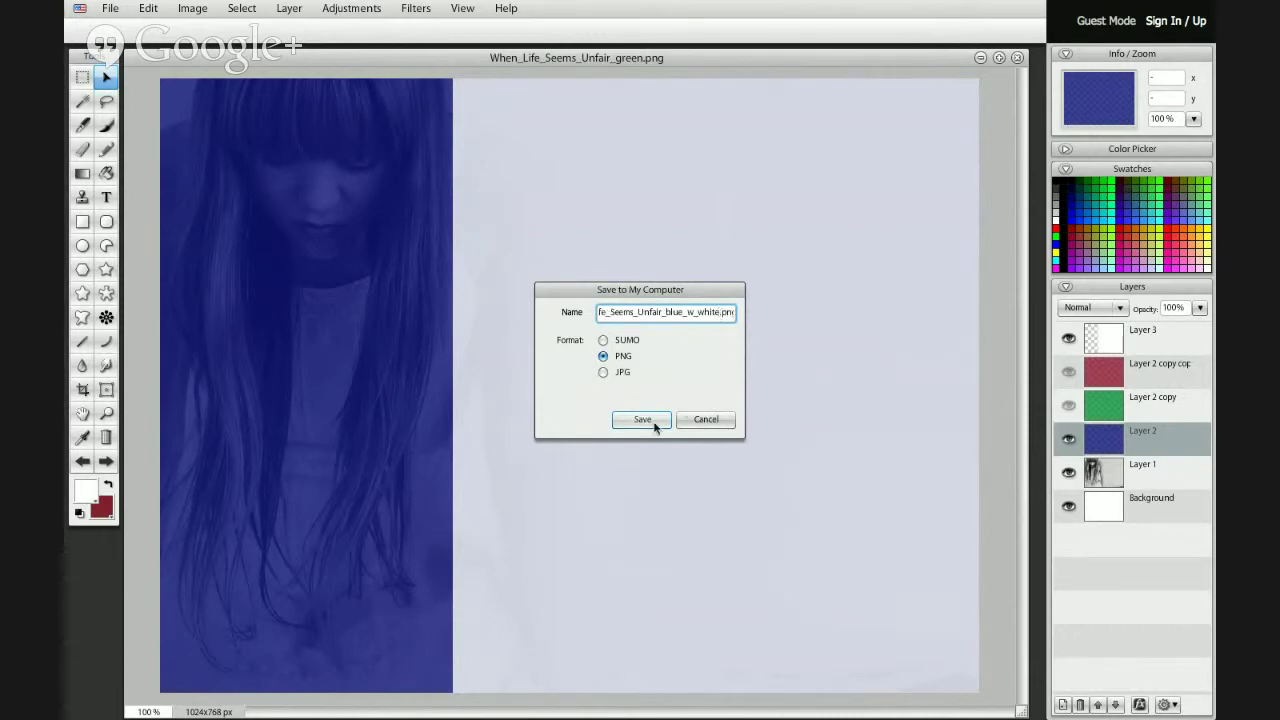
pyautogui.click(654, 424)
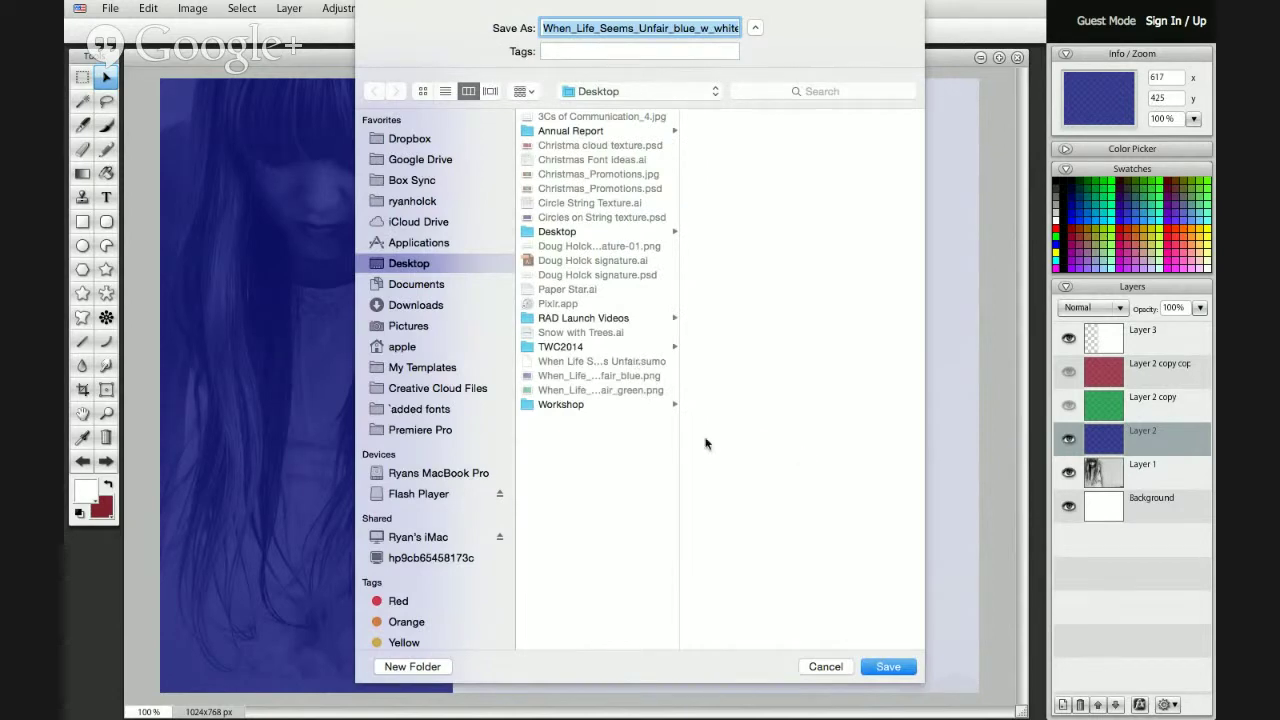
pyautogui.click(891, 671)
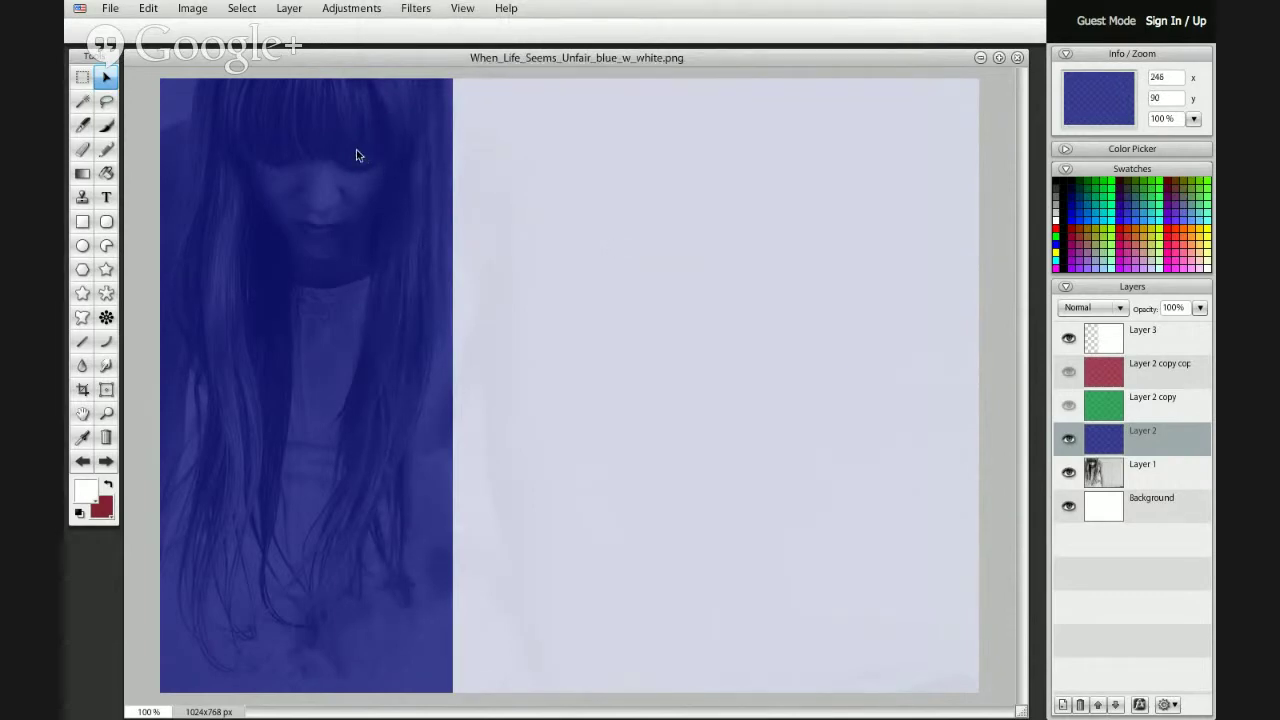
# - Switch to Finder, preview the exported blue-with-white, blue and green PNG files in the Desktop folder, and return to Sumo Paint
pyautogui.press('super+Tab')
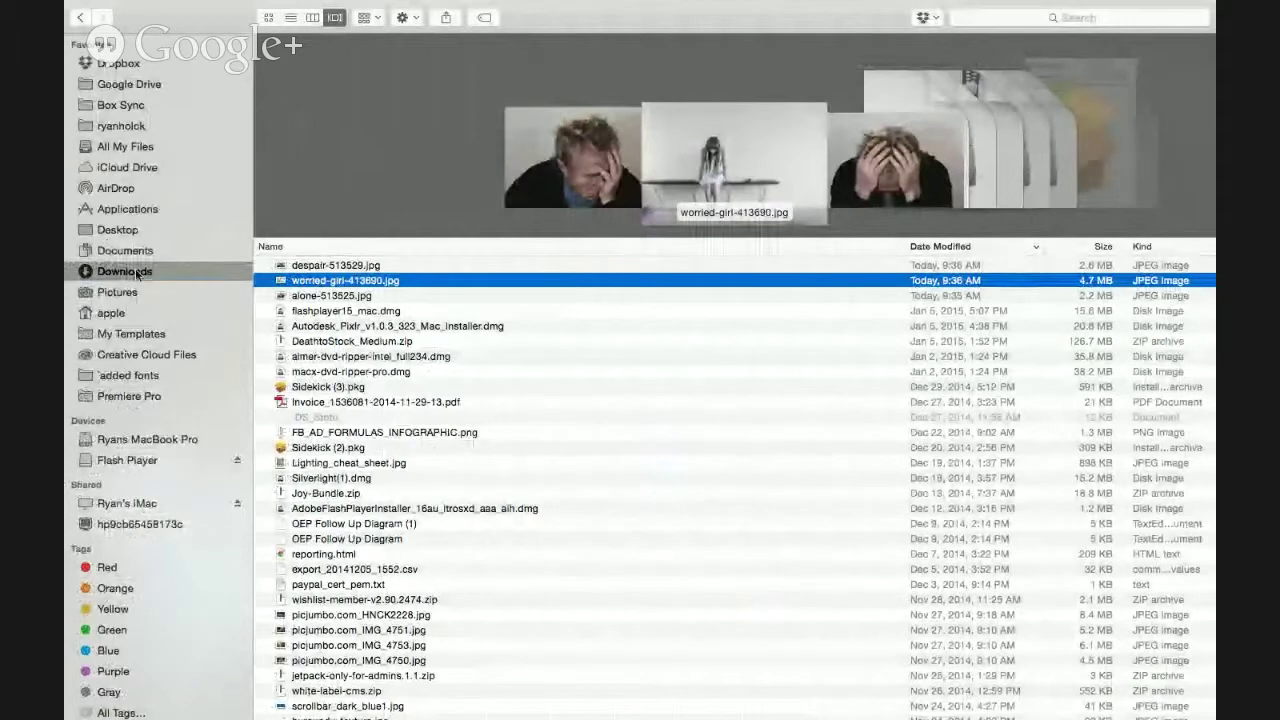
pyautogui.click(117, 230)
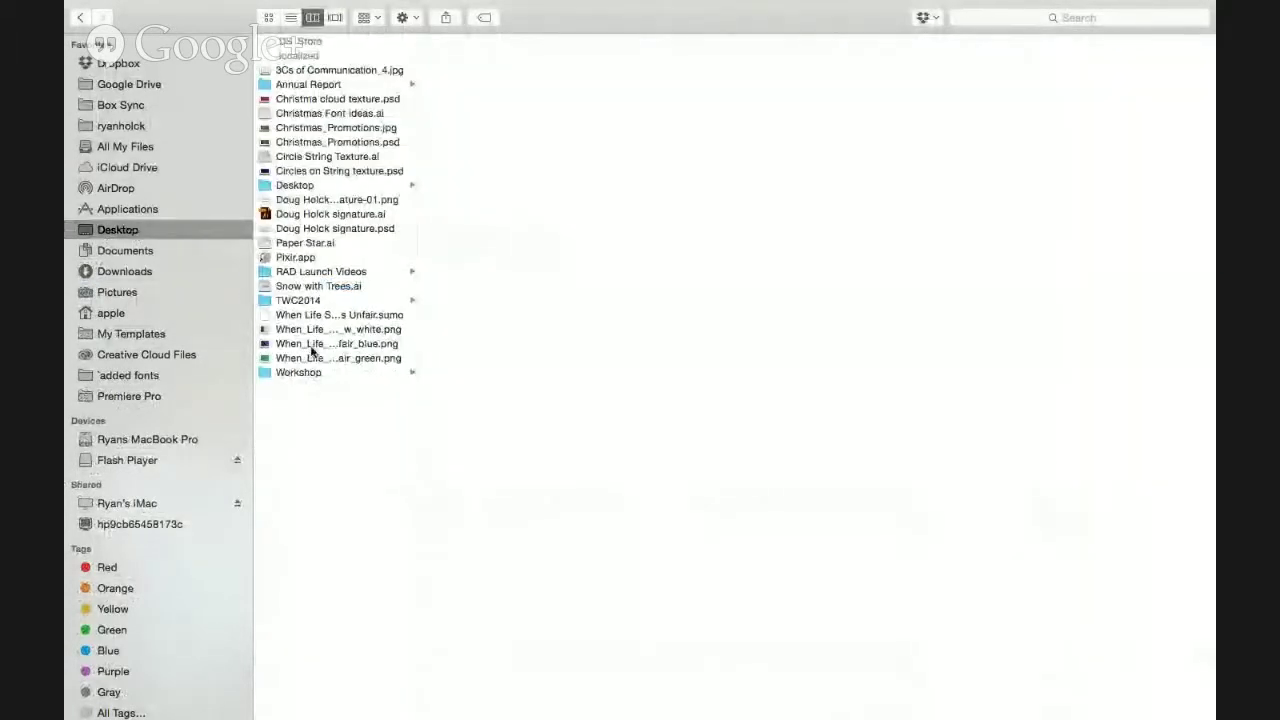
pyautogui.click(364, 332)
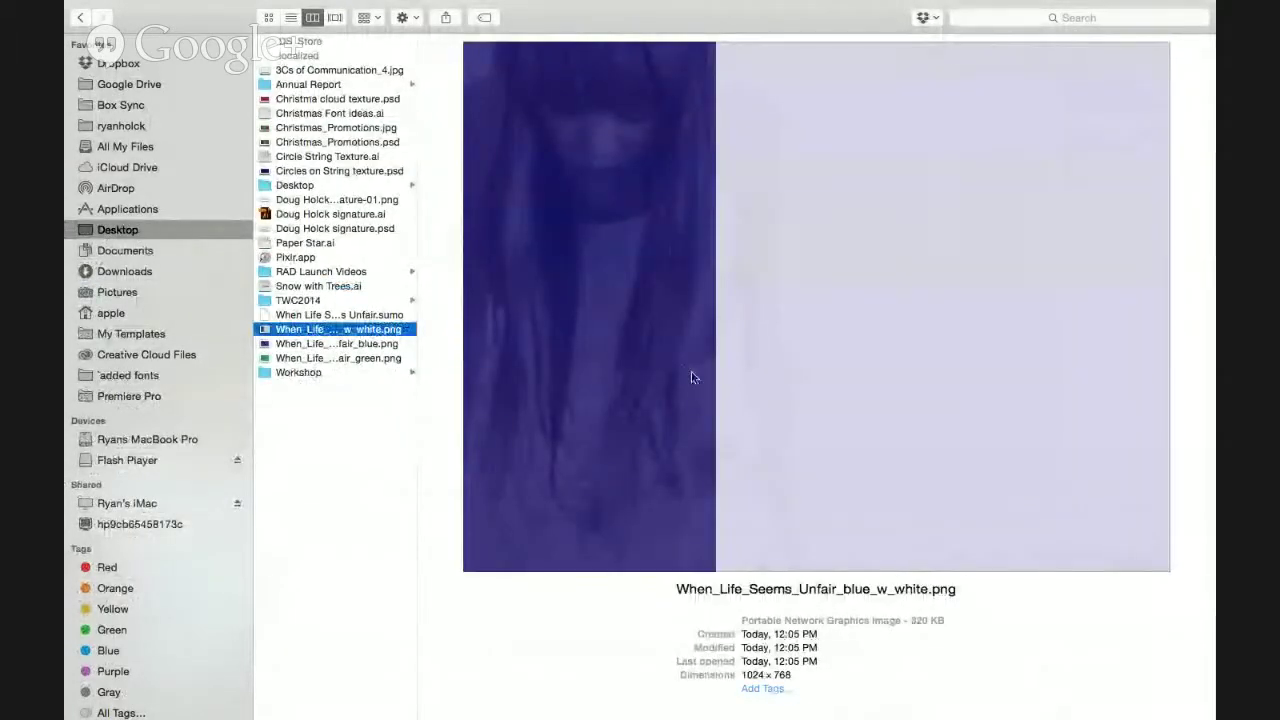
pyautogui.hscroll(1, 758, 433)
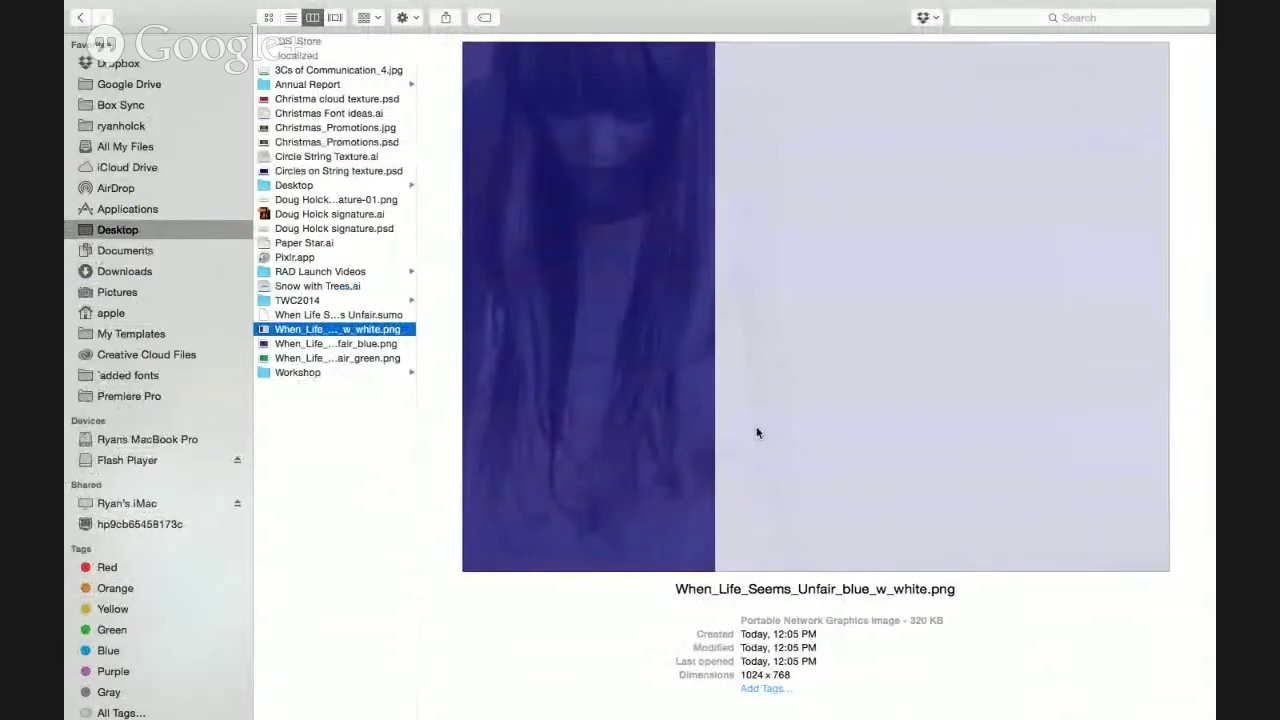
pyautogui.press('Down')
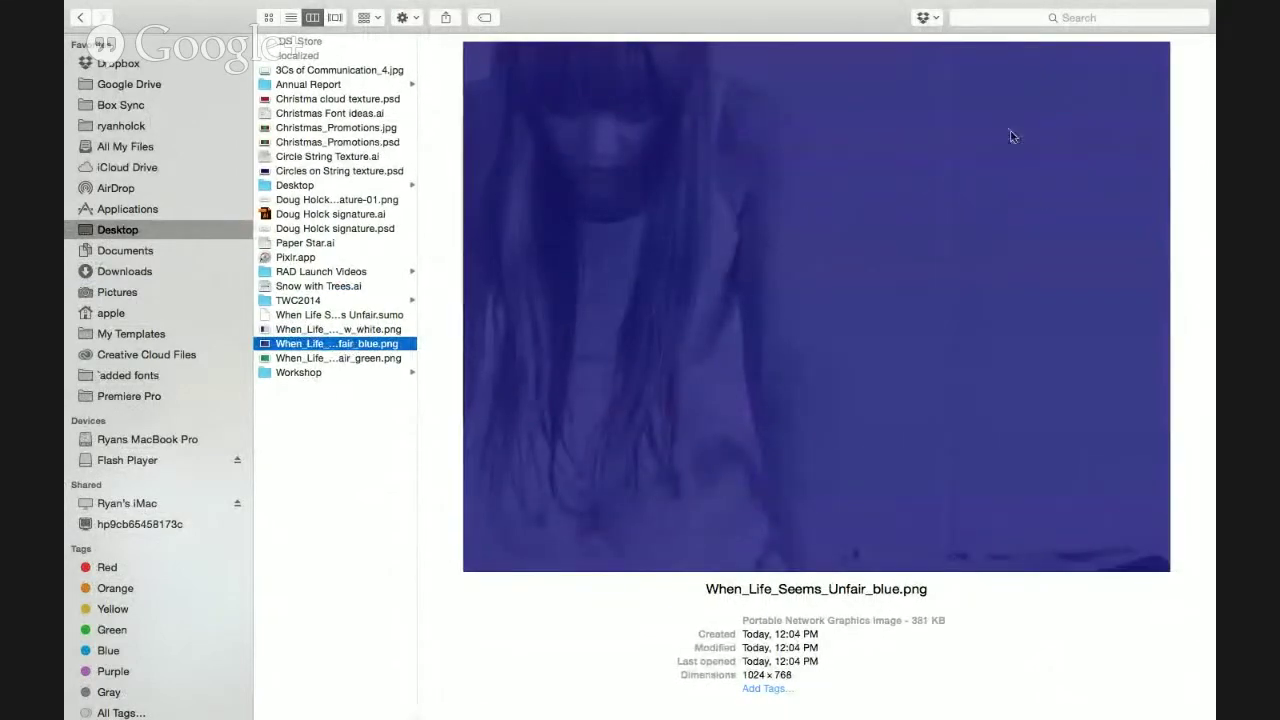
pyautogui.press('Down')
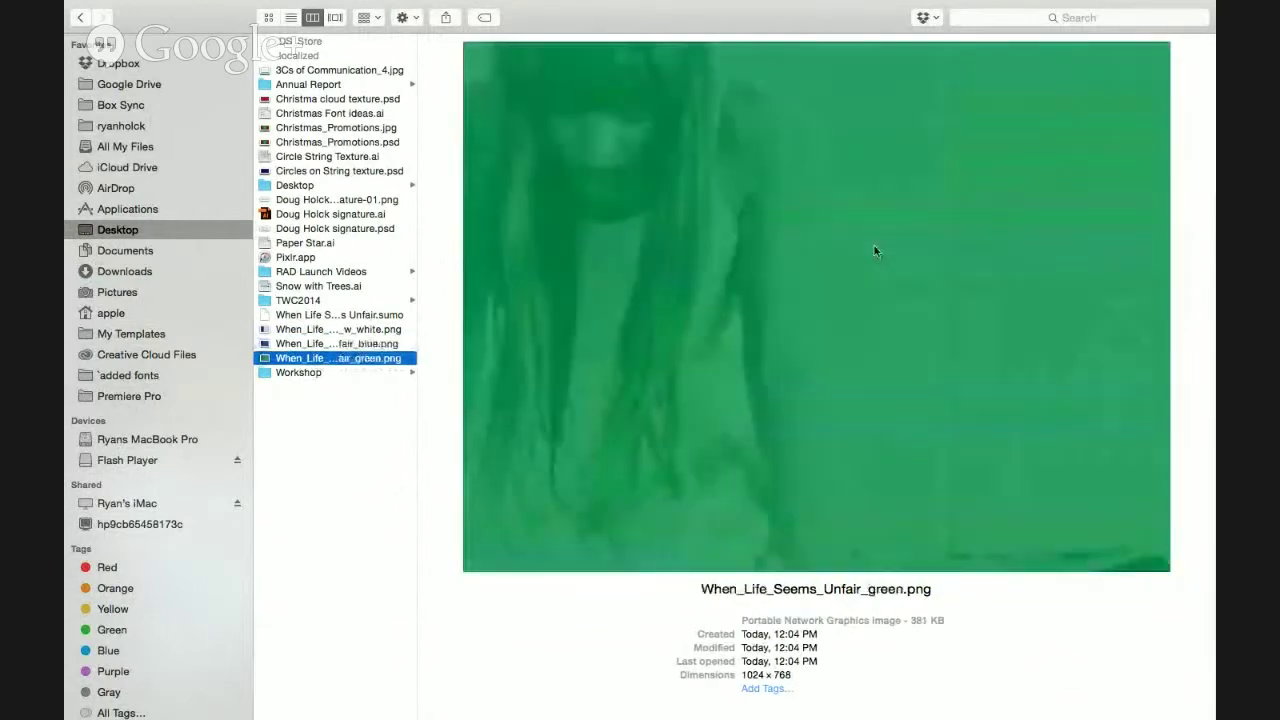
pyautogui.click(379, 333)
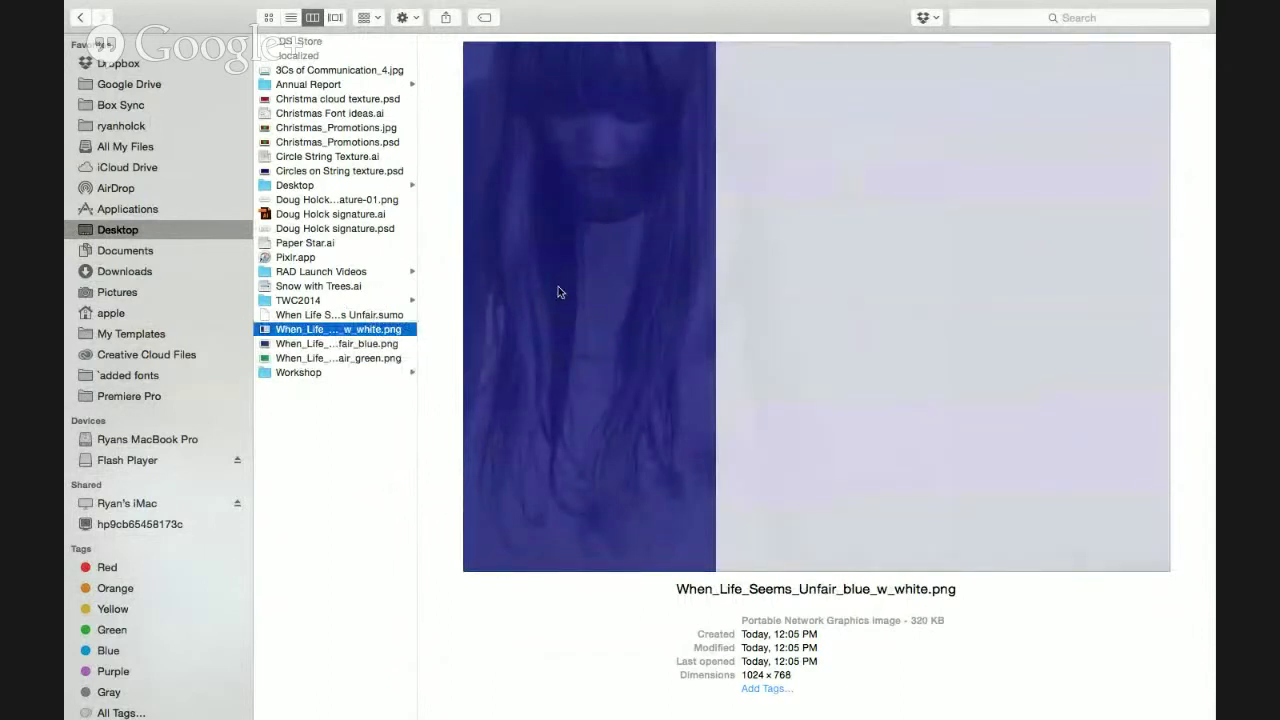
pyautogui.click(366, 345)
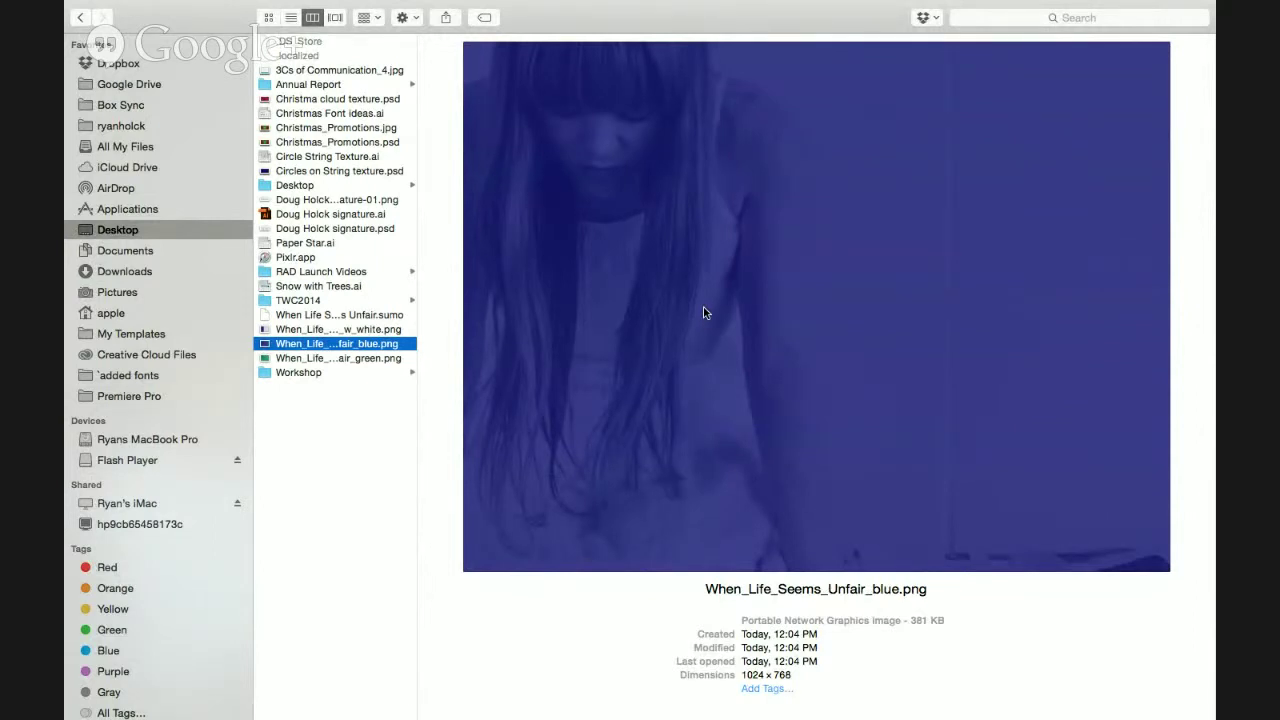
pyautogui.press('super+Tab')
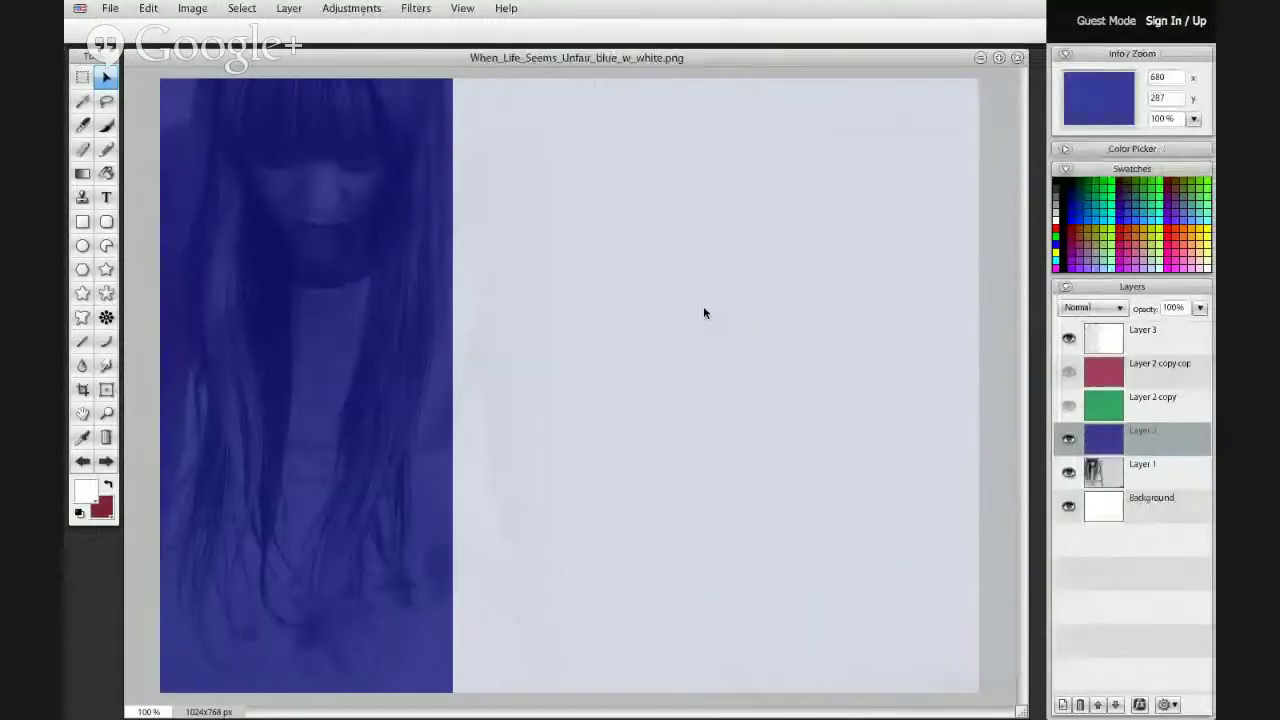